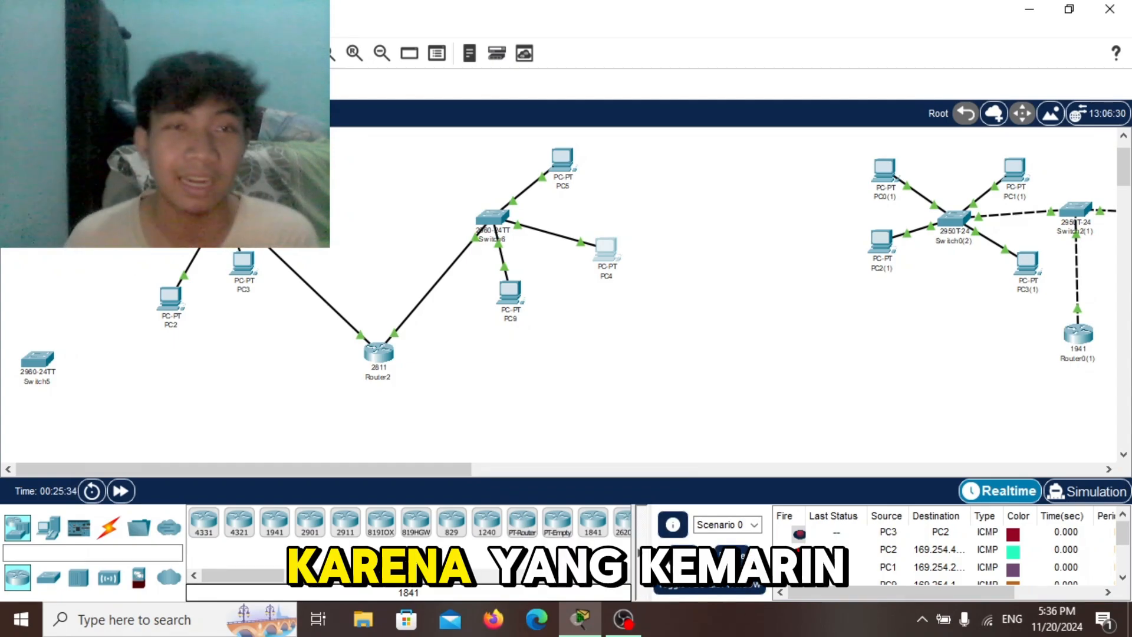
left_click_drag(349, 468, 586, 455)
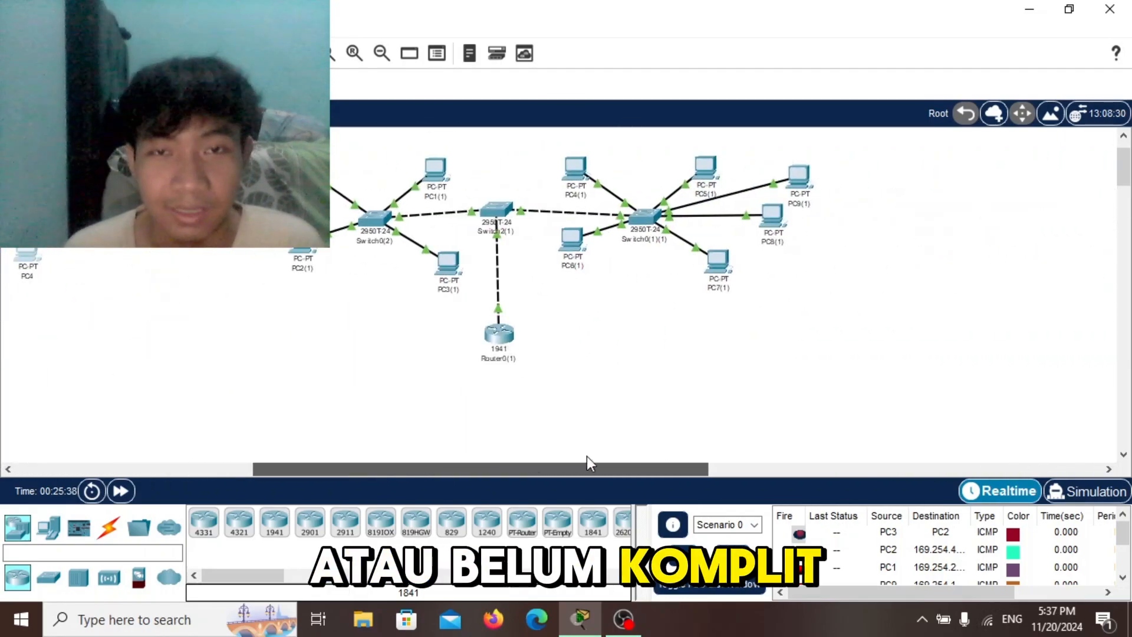
scroll(247, 275, "up", 1)
left_click_drag(263, 173, 887, 424)
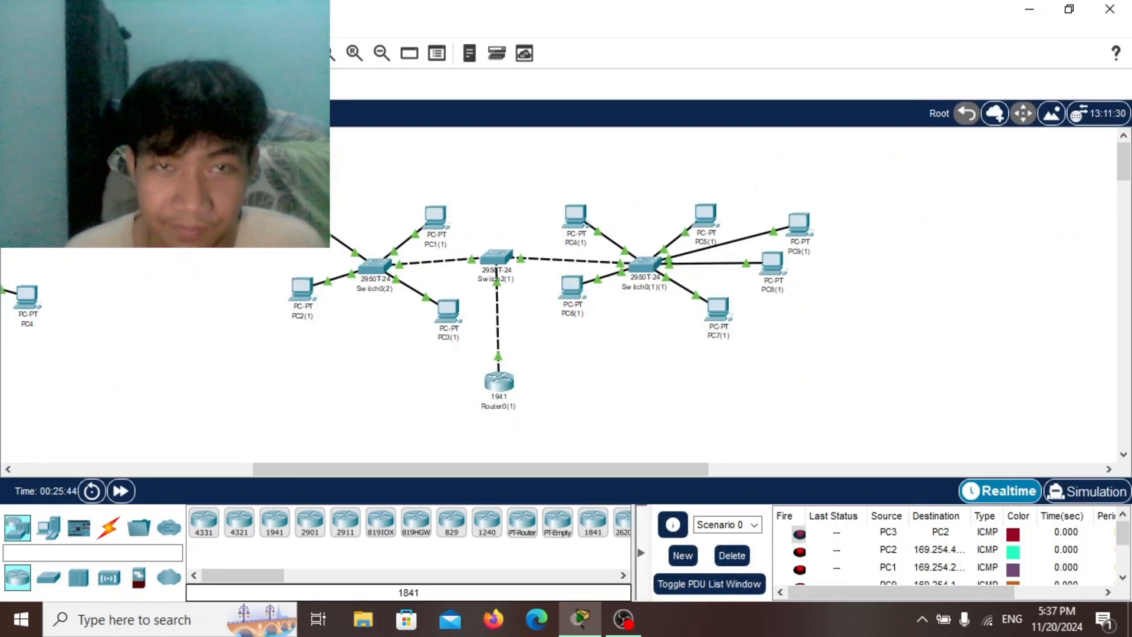
left_click_drag(213, 143, 854, 431)
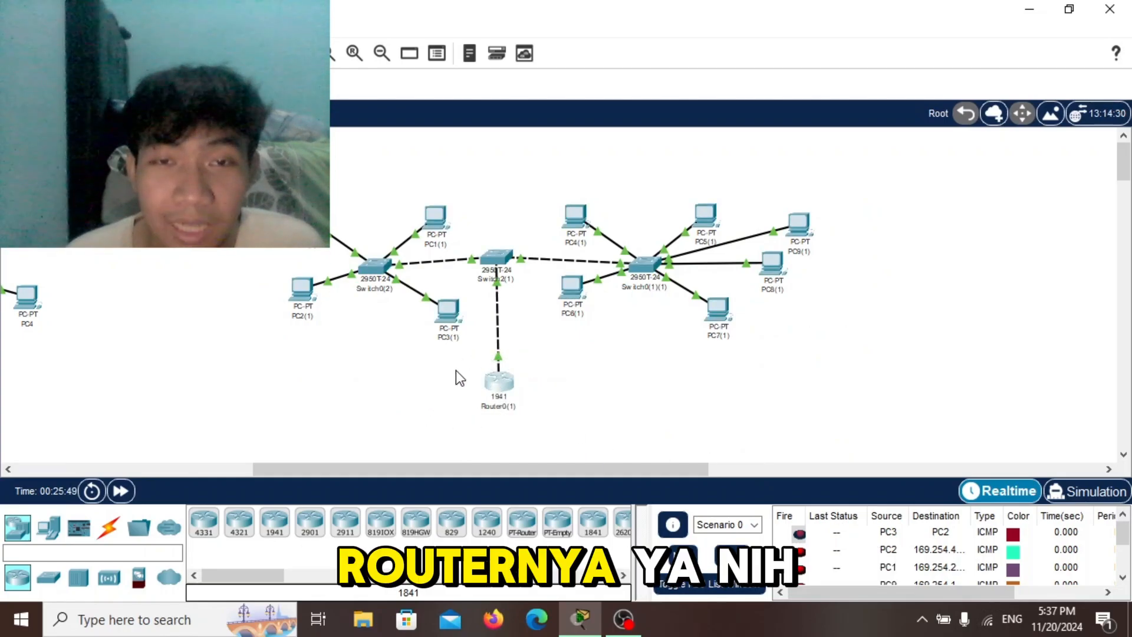
left_click_drag(456, 367, 587, 411)
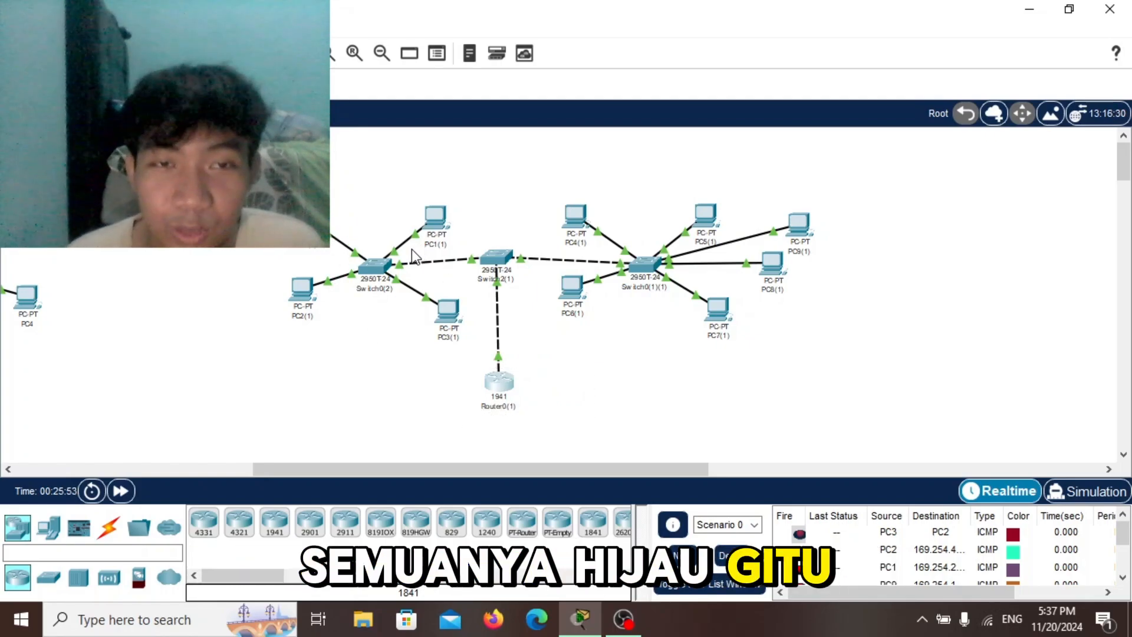
Switch the IPv4 configuration of PC1(1) from static to DHCP and close its device window
left_click(438, 215)
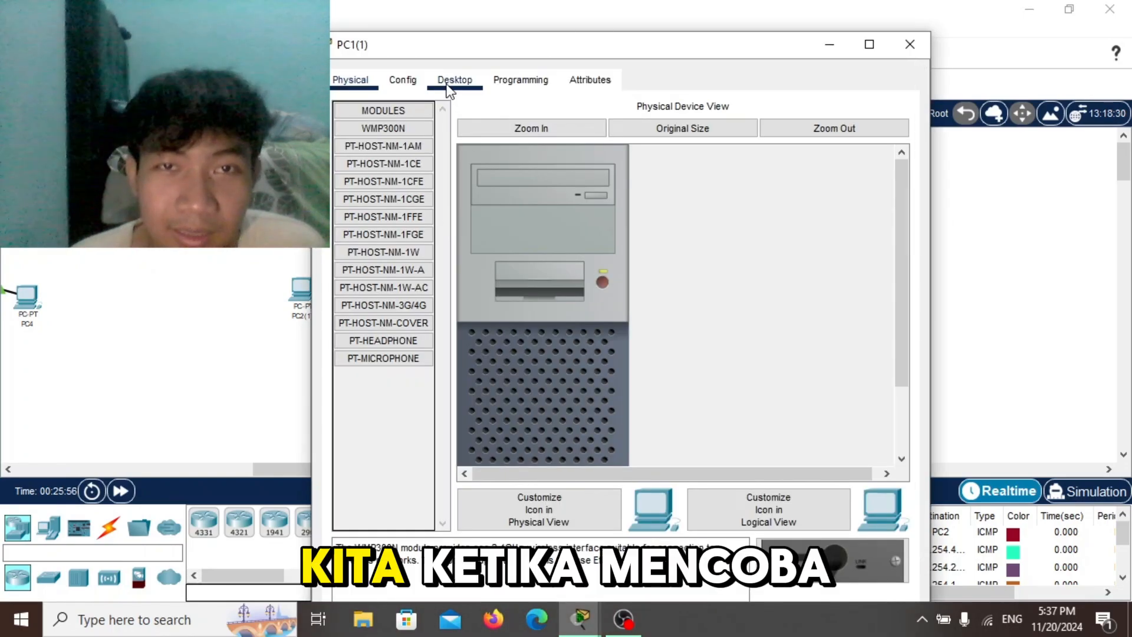
left_click(451, 81)
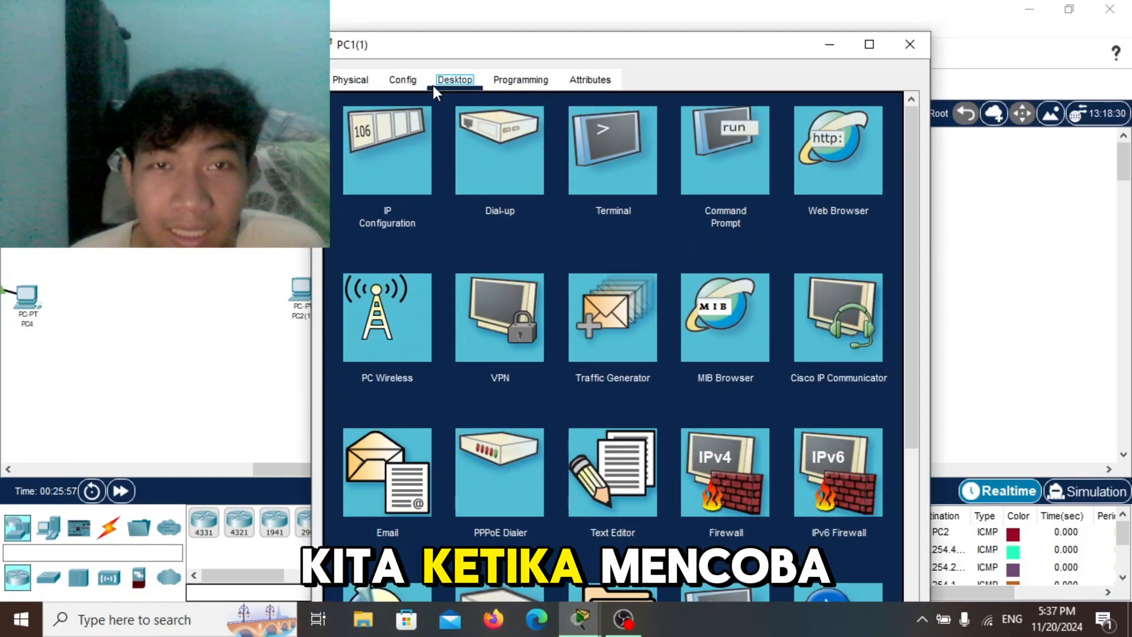
left_click(402, 157)
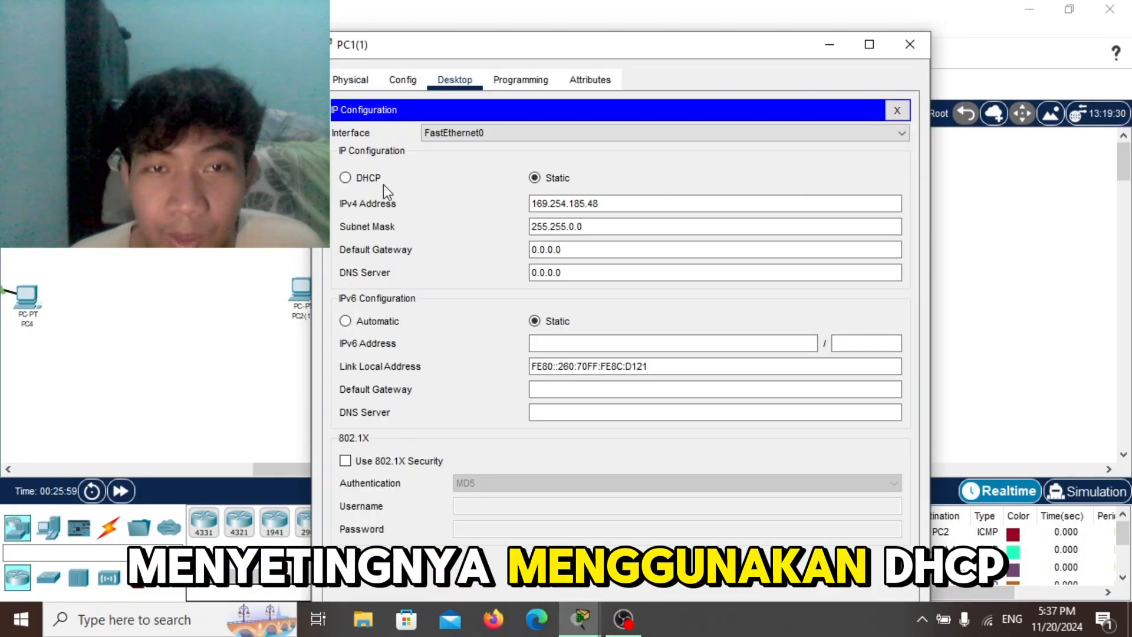
left_click(351, 178)
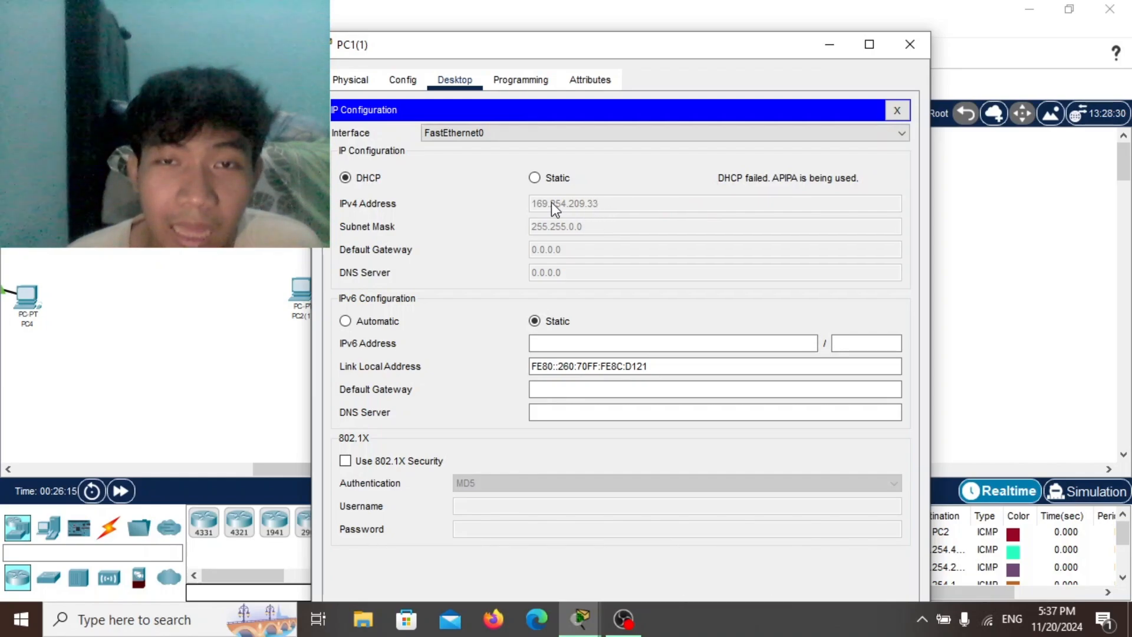
left_click(910, 45)
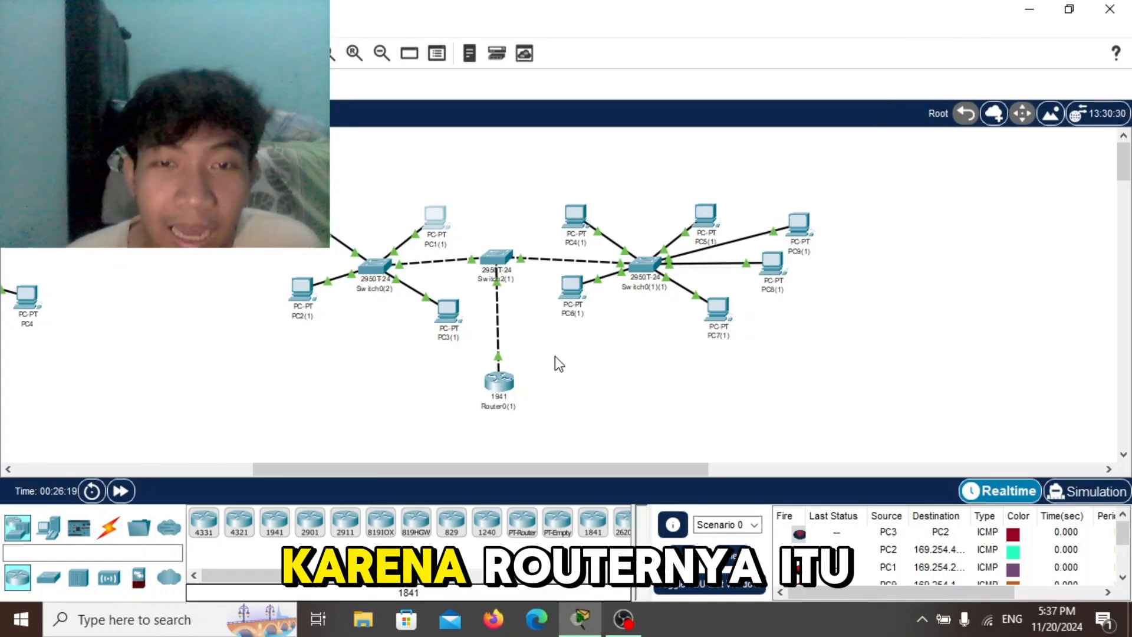
Examine the topology built around the 1941 router and compare it with the one where Router2 links two switches directly
left_click_drag(472, 356, 293, 468)
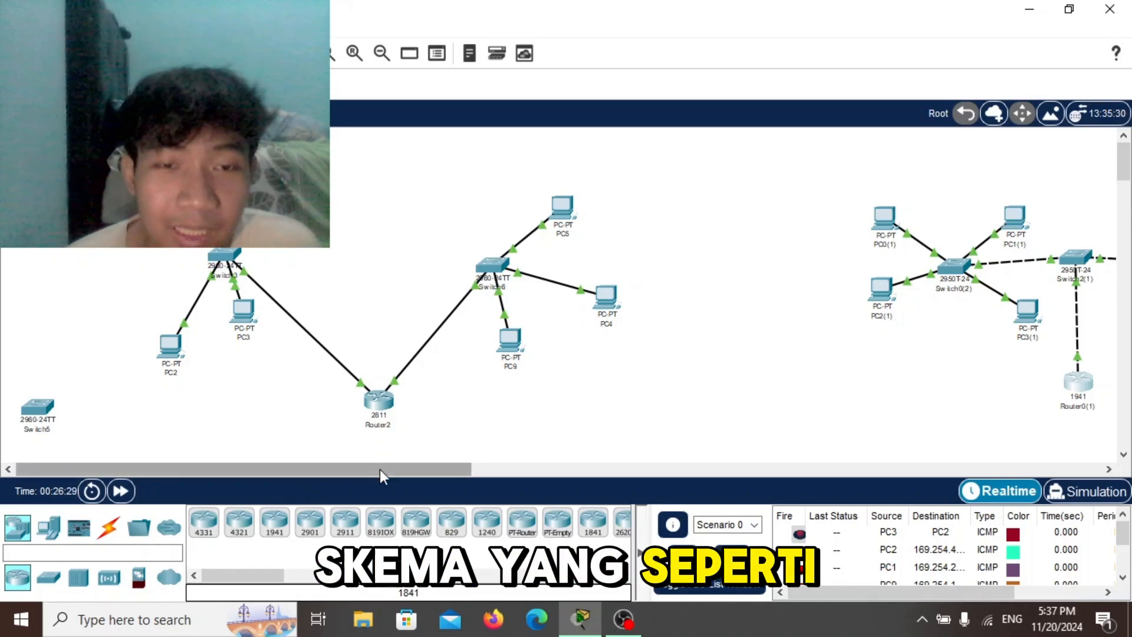
left_click_drag(380, 469, 640, 472)
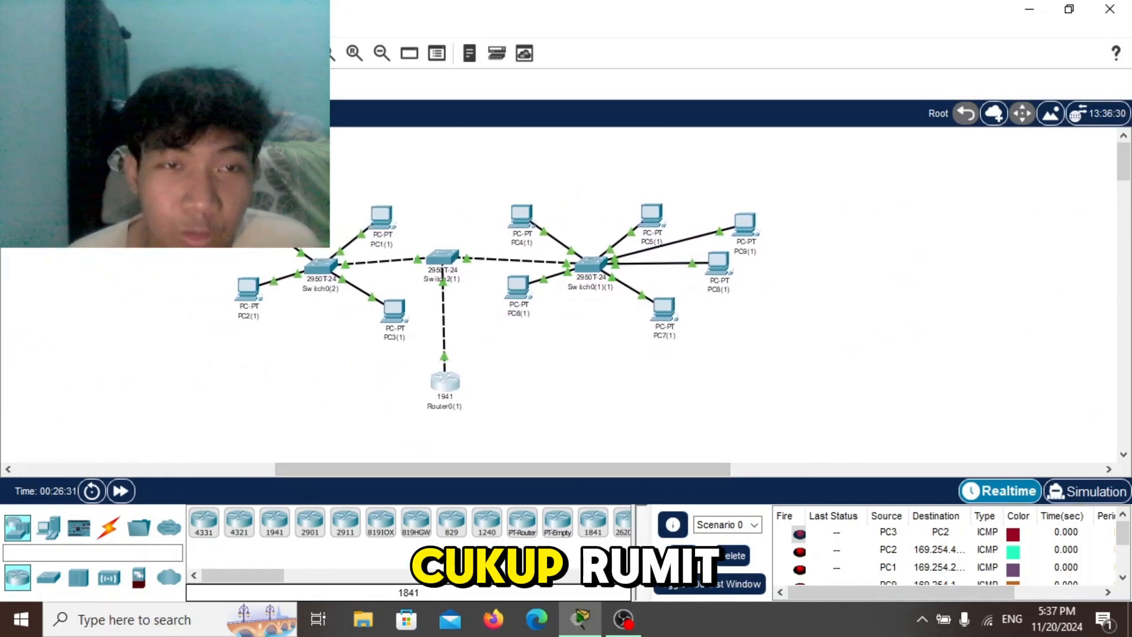
left_click_drag(208, 158, 790, 448)
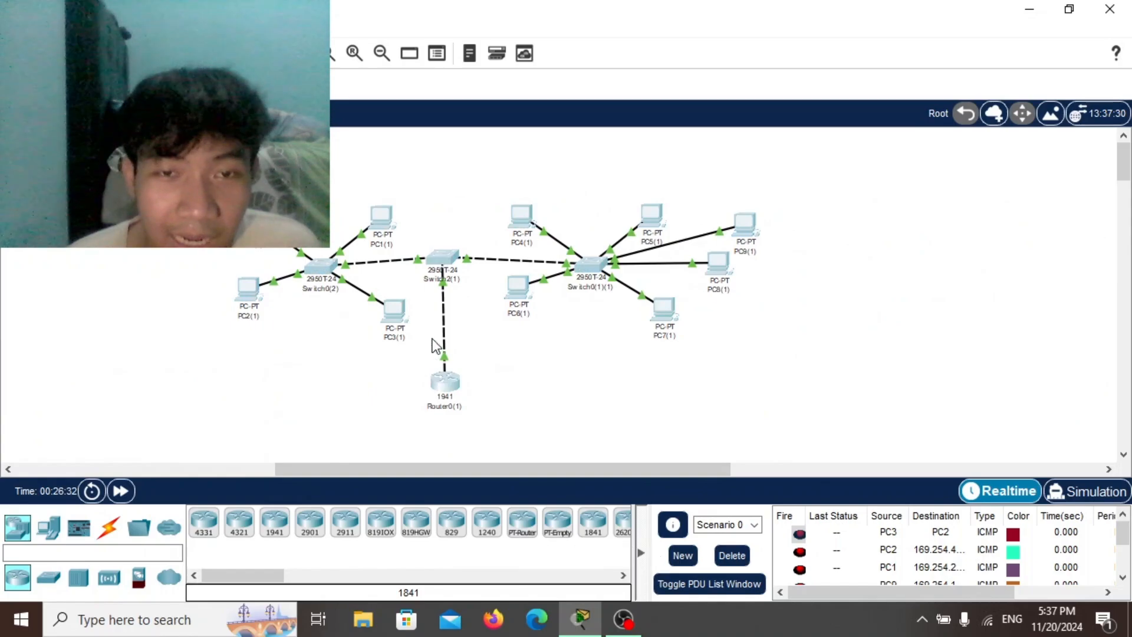
left_click_drag(458, 321, 447, 276)
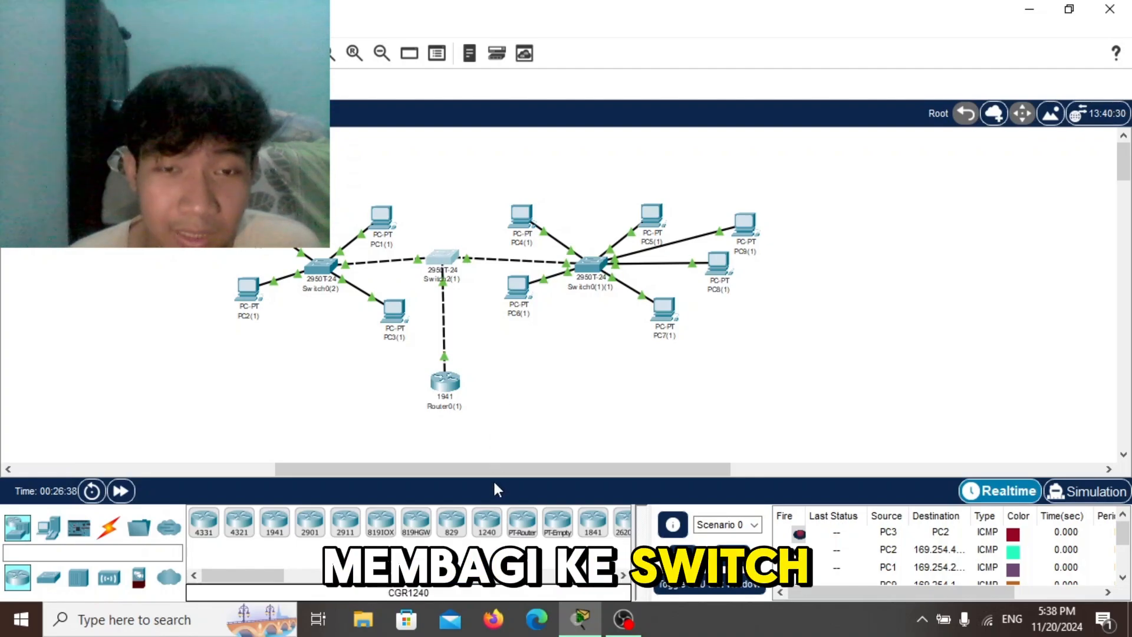
left_click_drag(490, 468, 194, 470)
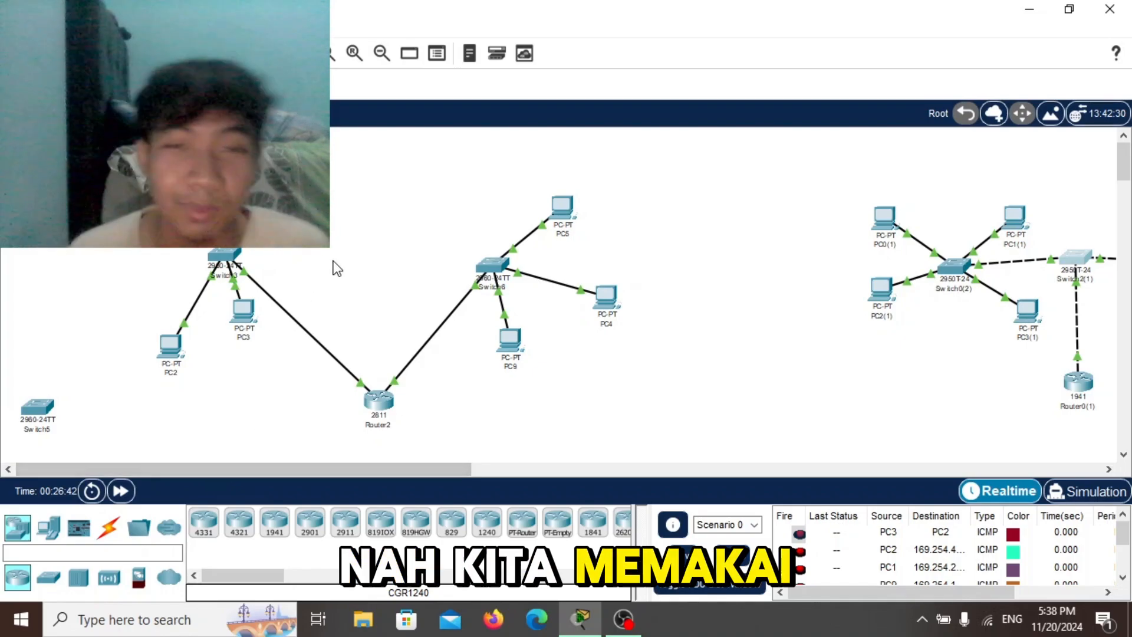
left_click_drag(94, 143, 677, 416)
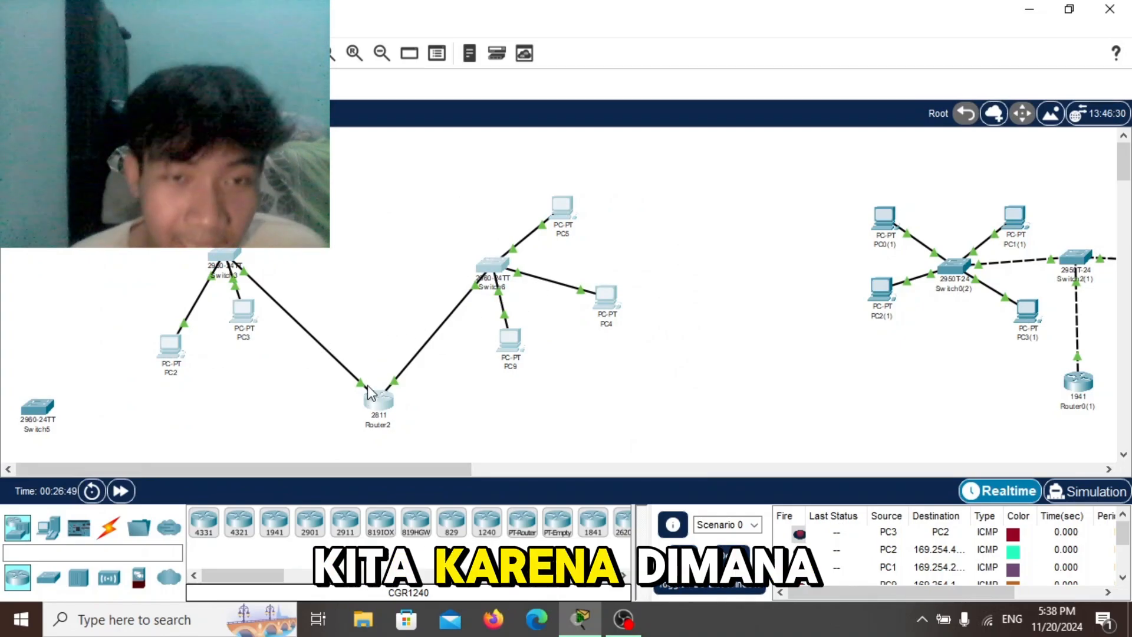
mouse_move(359, 384)
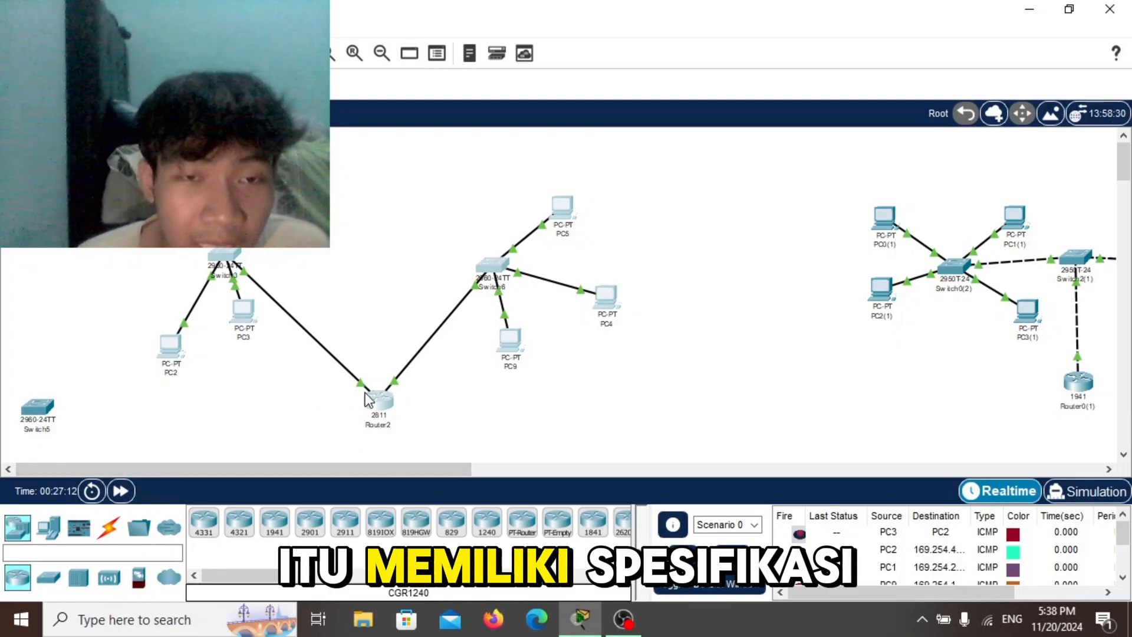
left_click_drag(332, 372, 447, 448)
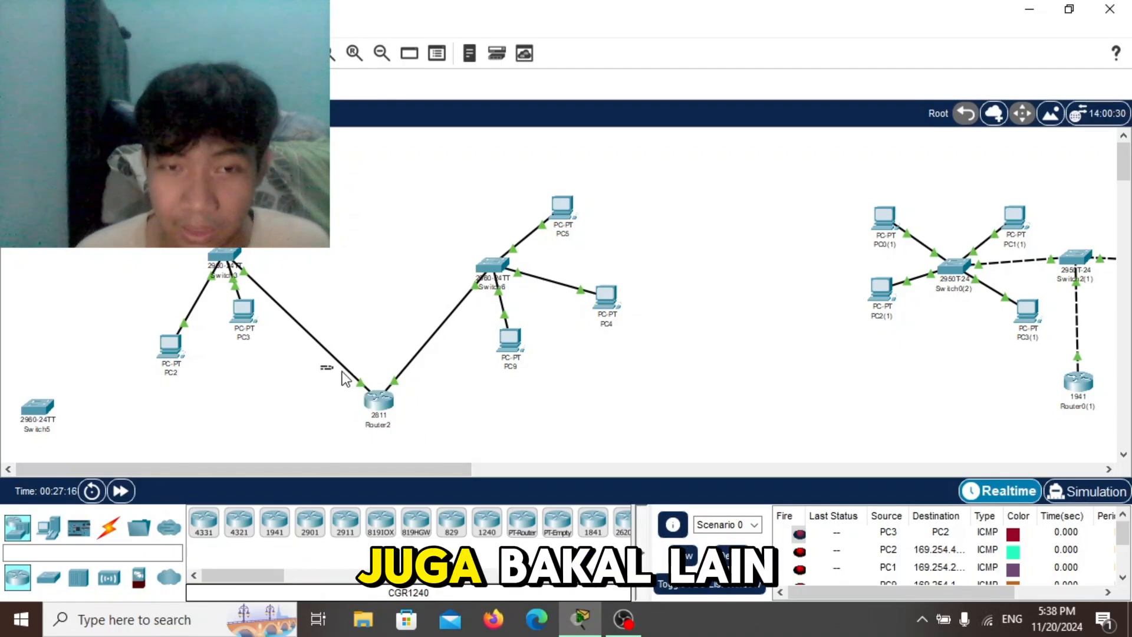
left_click_drag(321, 366, 430, 455)
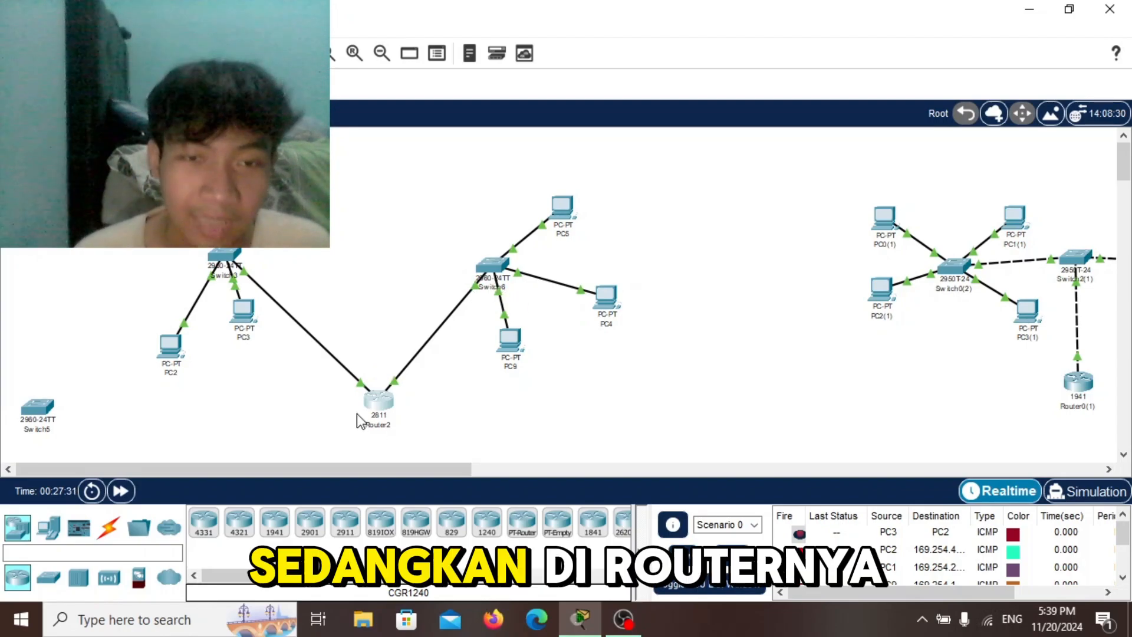
left_click_drag(324, 368, 461, 451)
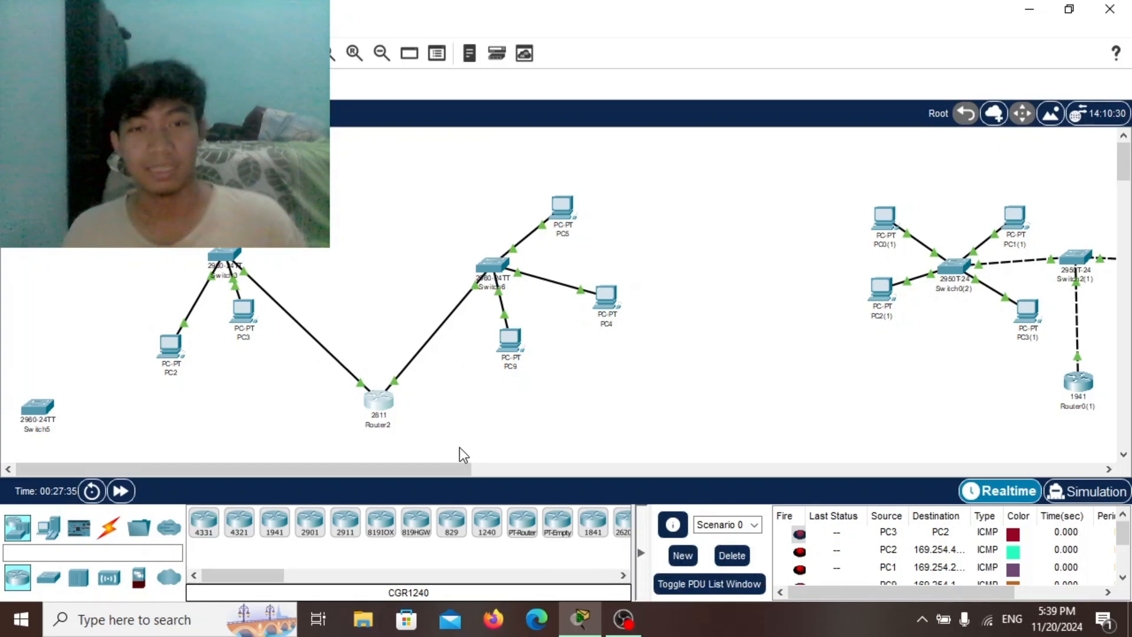
Delete the 2811 router Router2 that links Switch3 and Switch6
left_click_drag(325, 384, 464, 436)
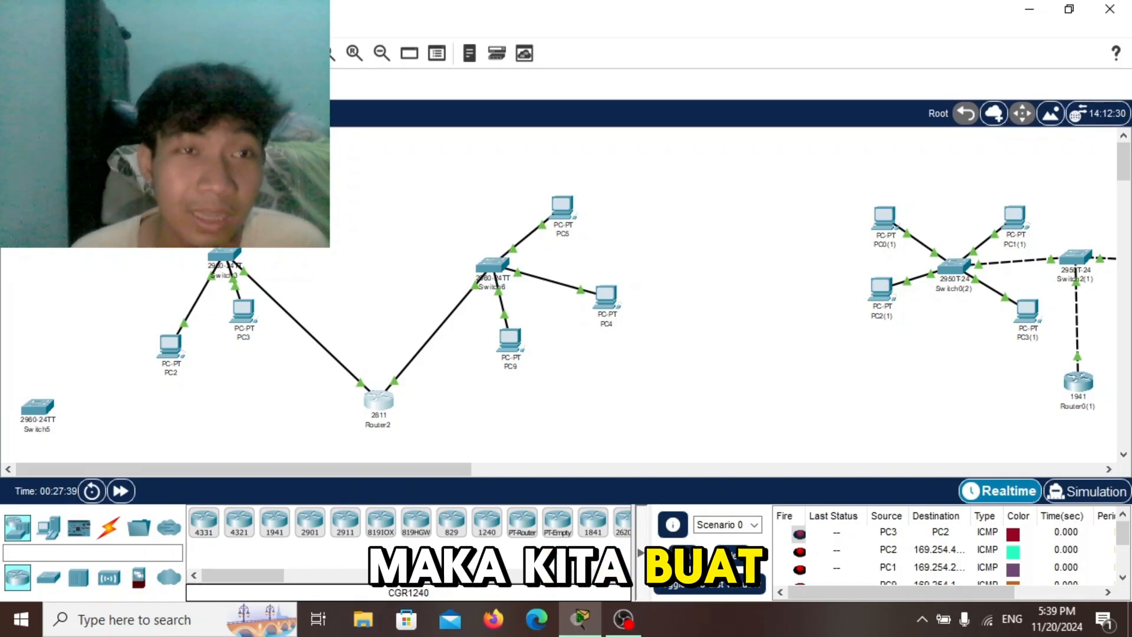
key("Delete")
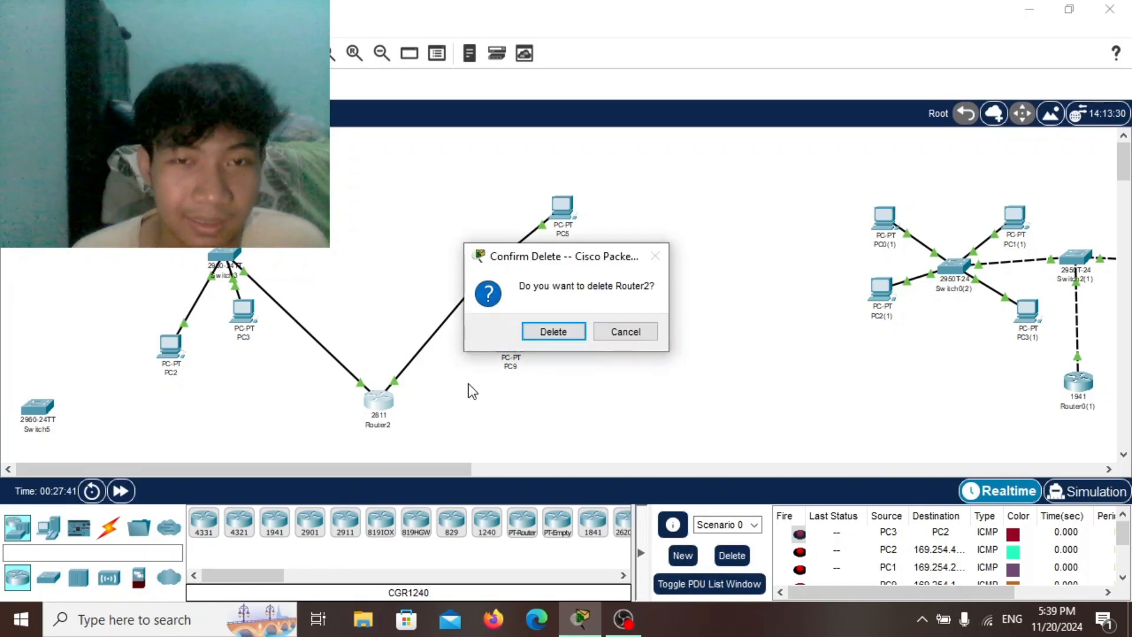
left_click(547, 334)
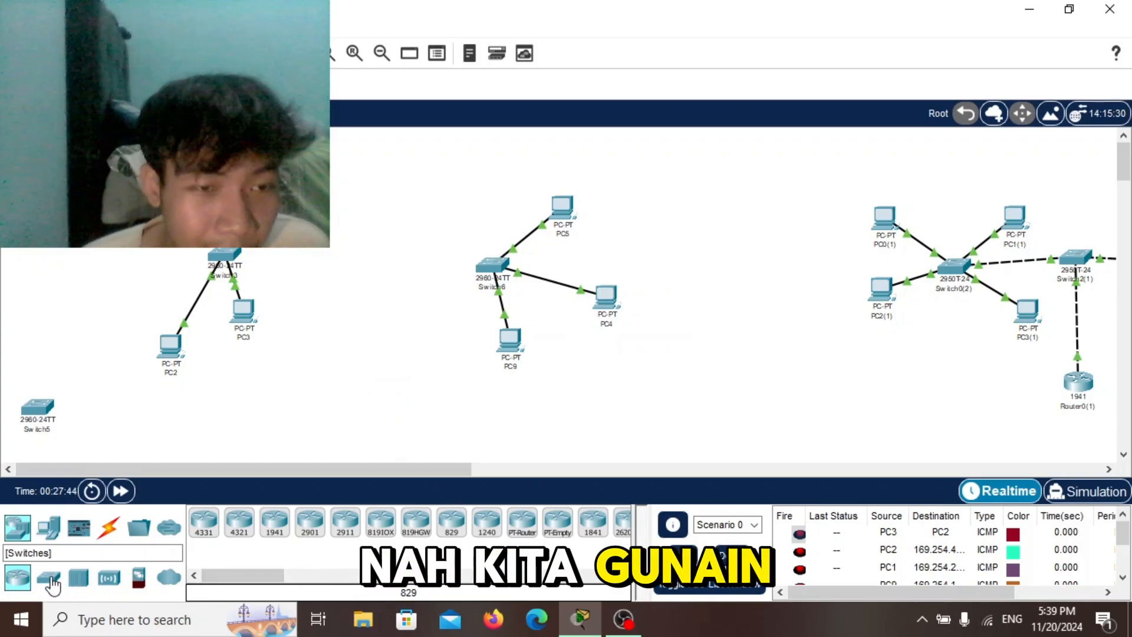
Place a new 2811 router in the workspace below and between Switch3 and Switch6
left_click_drag(270, 579, 328, 580)
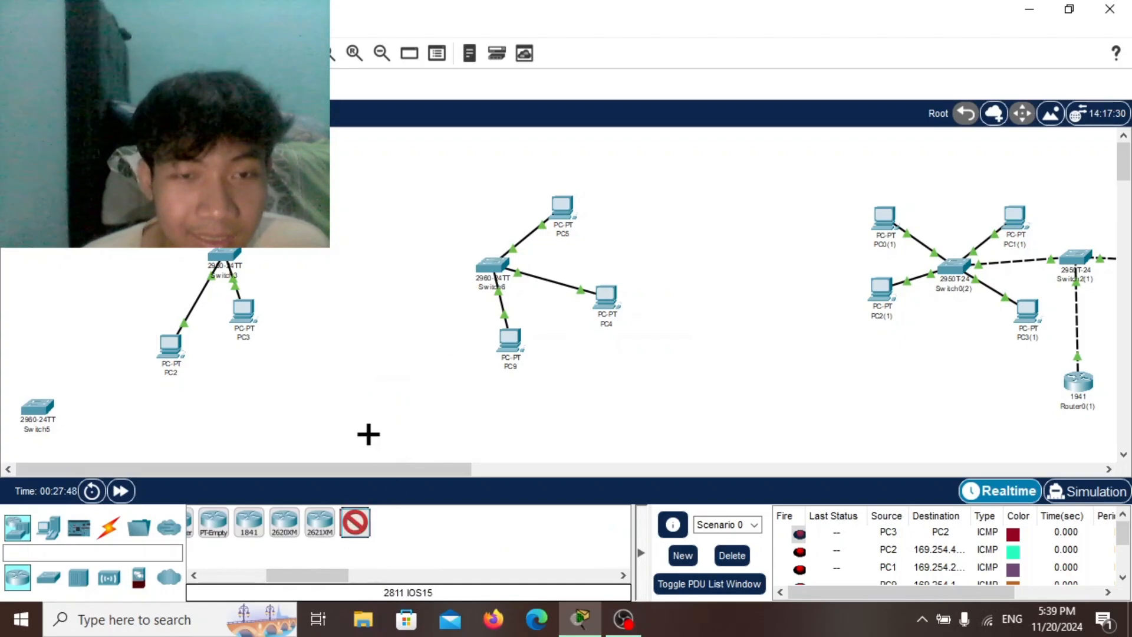
left_click(370, 390)
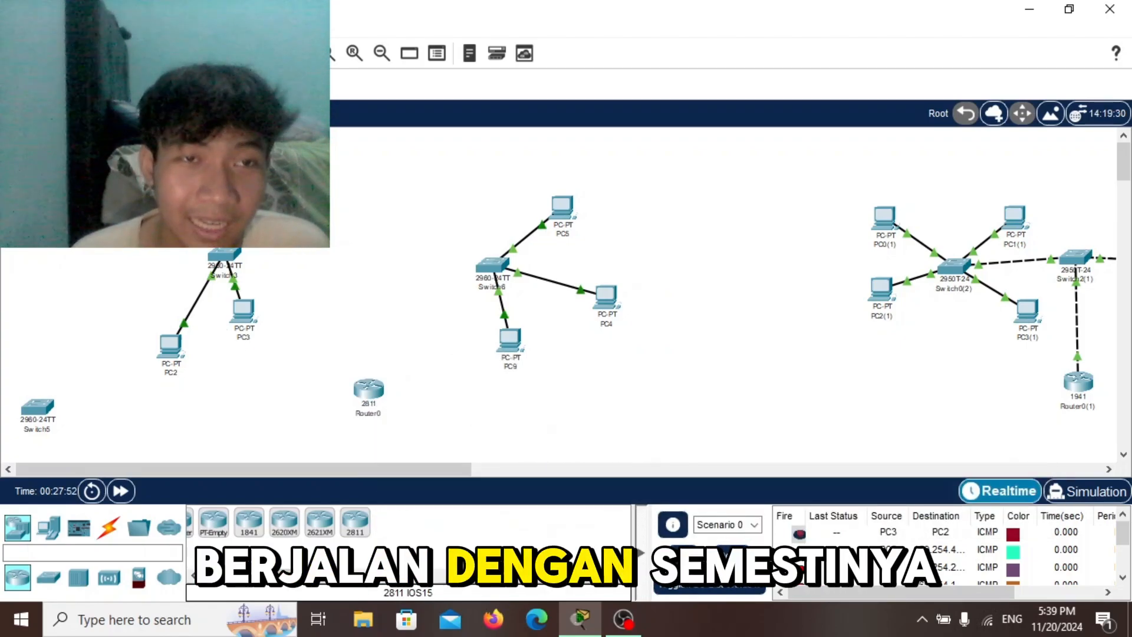
left_click_drag(122, 157, 295, 385)
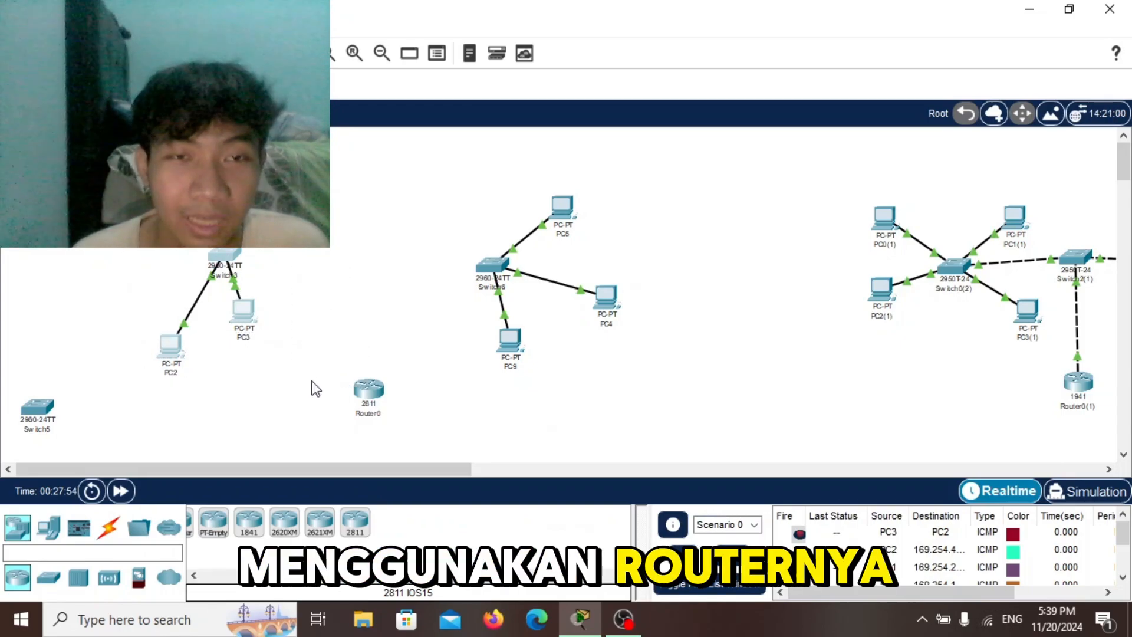
Review the FastEthernet0/0 interface configuration of the new 2811 router and close its window
left_click(369, 390)
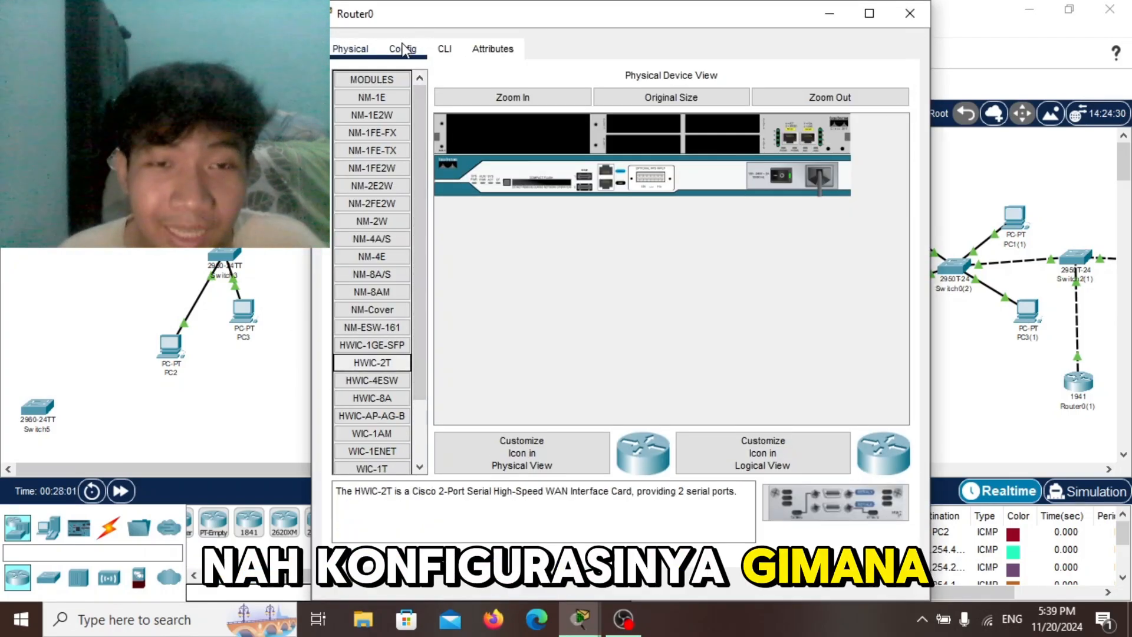
left_click(404, 51)
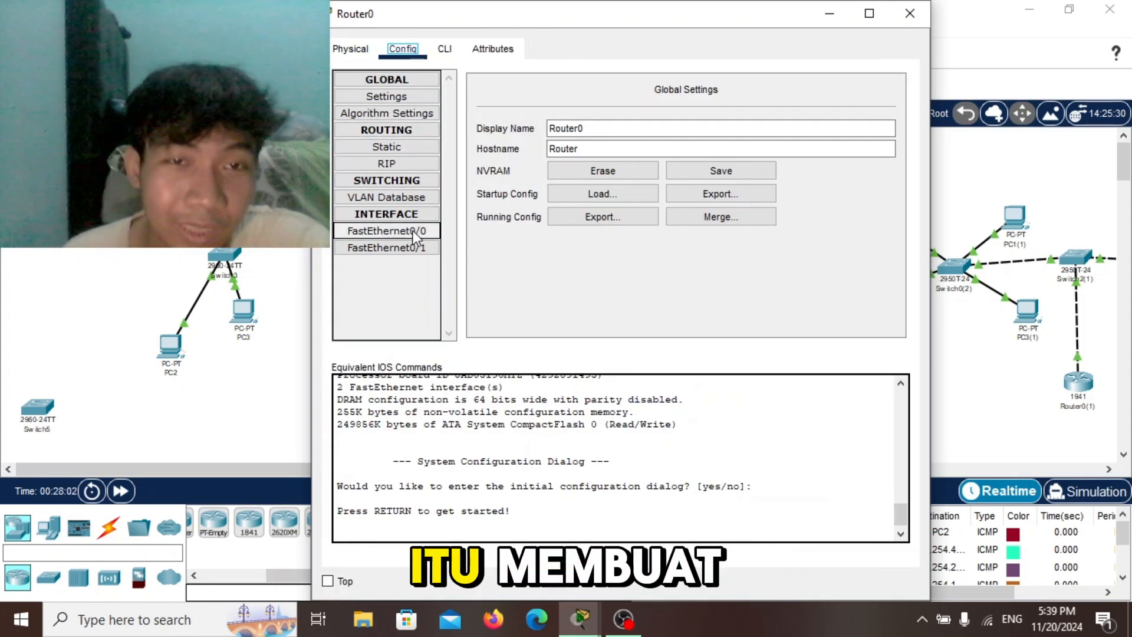
left_click(378, 234)
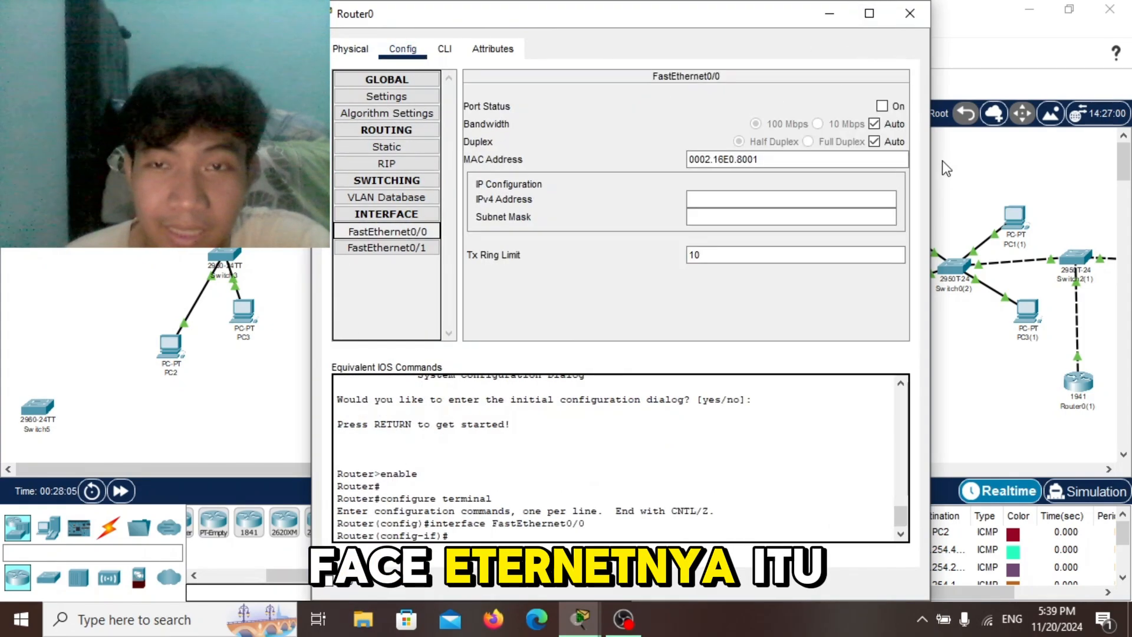
left_click(905, 17)
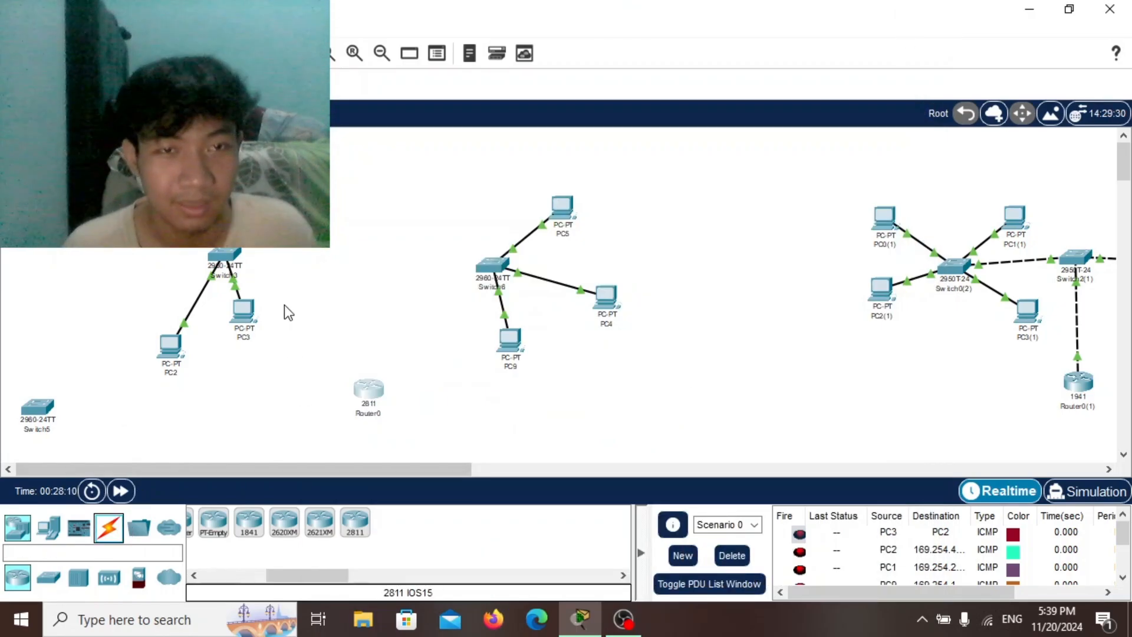
Connect Switch3 and Switch6 to the new 2811 router using automatically chosen connection types
left_click(107, 527)
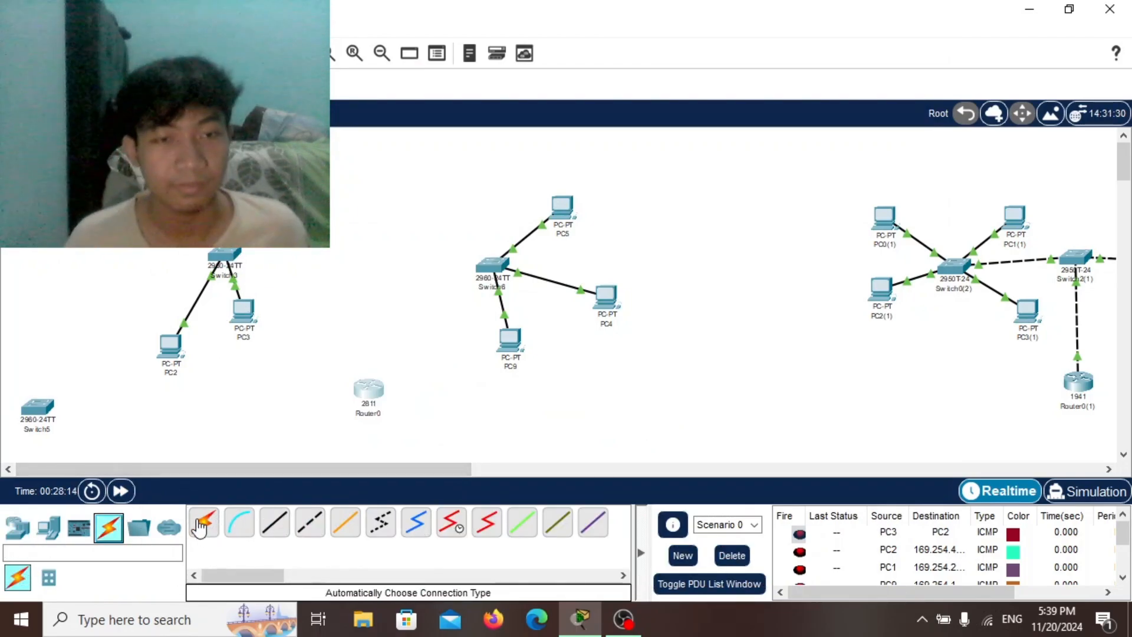
left_click(199, 527)
left_click(227, 253)
left_click(366, 385)
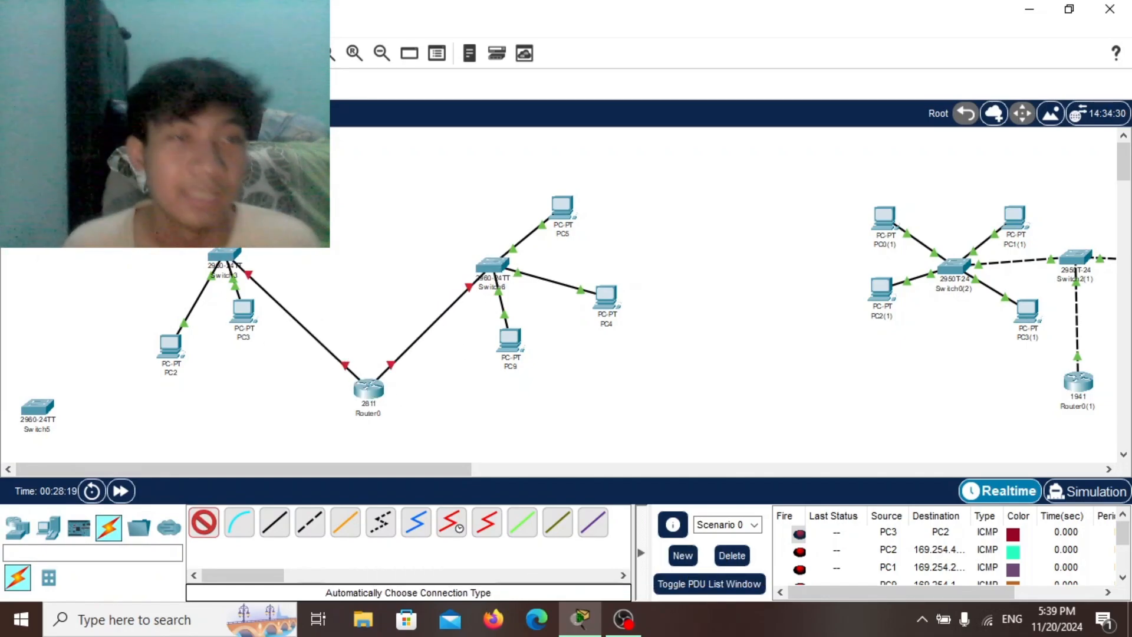
left_click(204, 523)
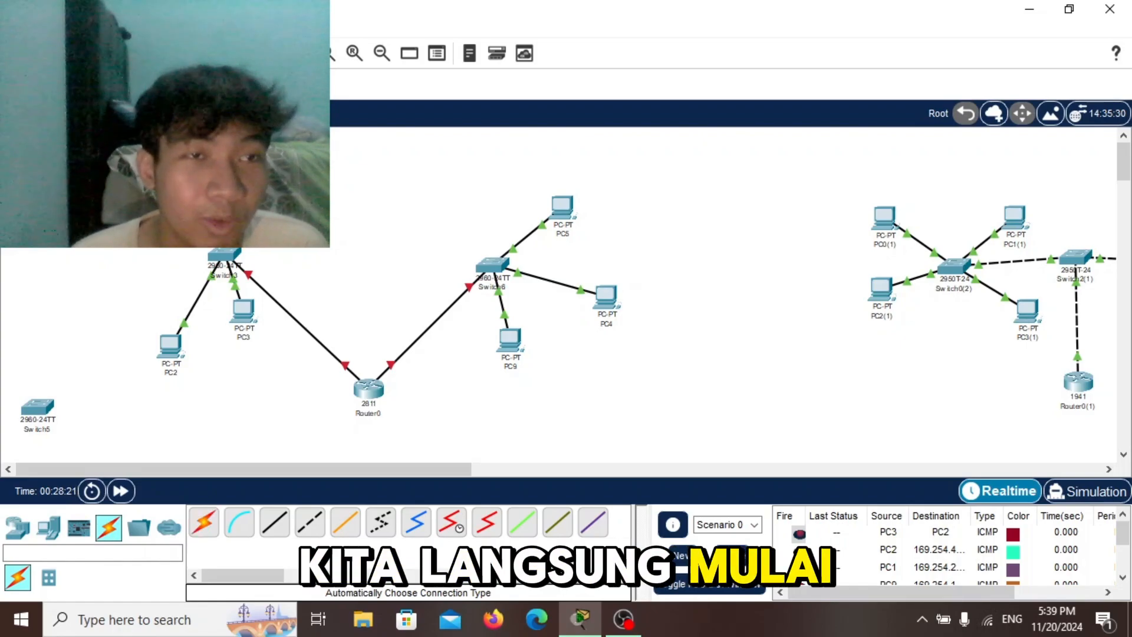
Turn on the FastEthernet0/0 and FastEthernet0/1 ports of the 2811 router Router0
left_click(366, 390)
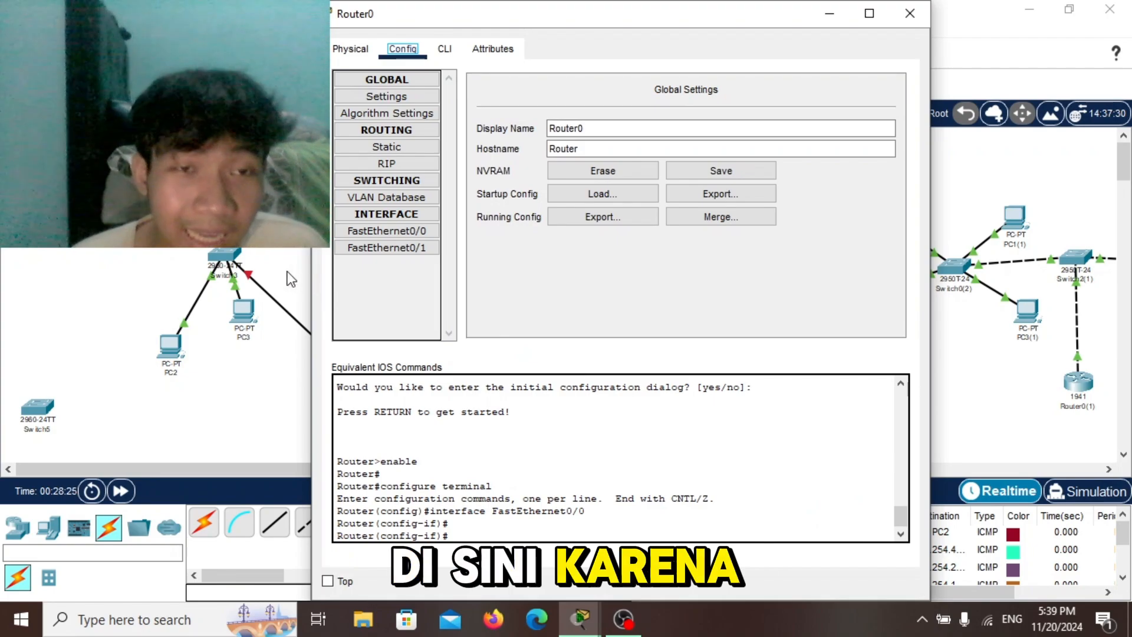
left_click(271, 248)
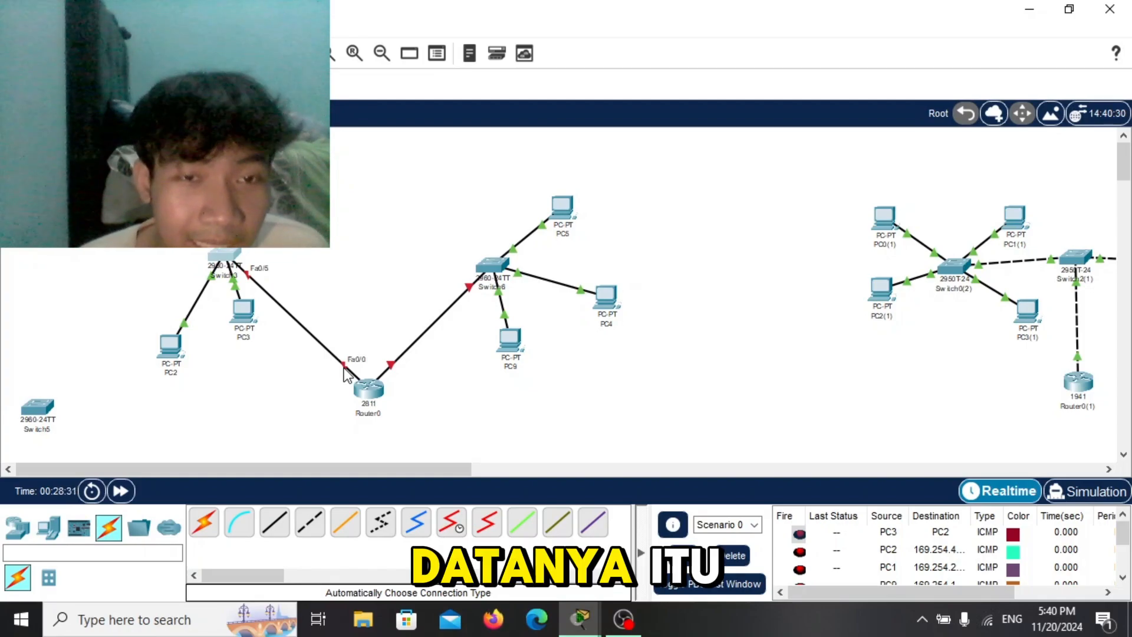
left_click(369, 389)
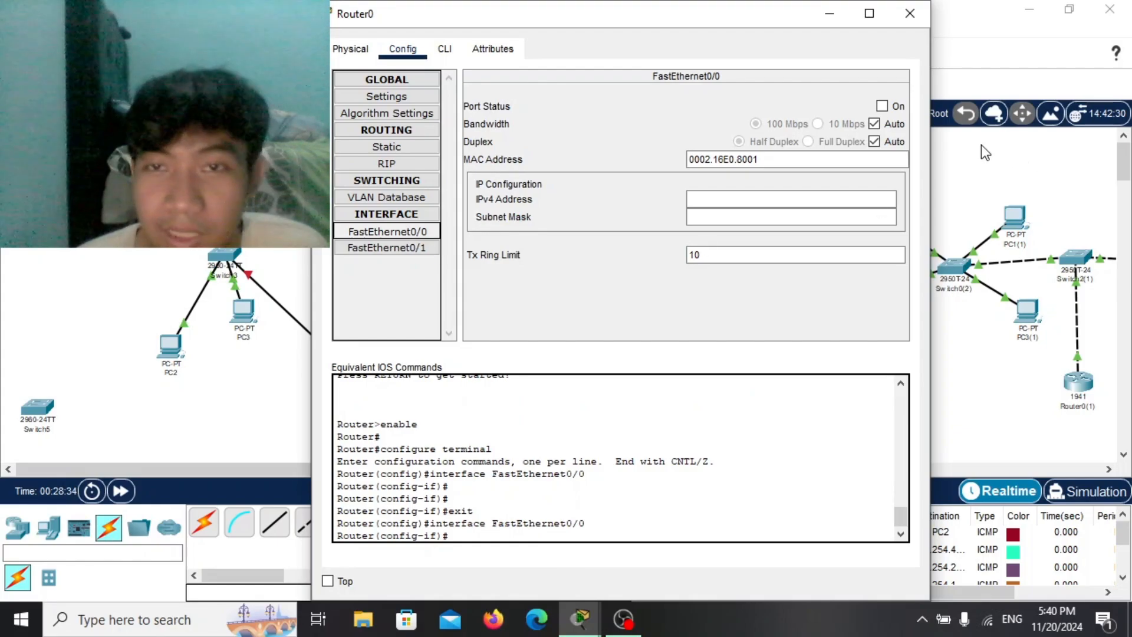
left_click(882, 106)
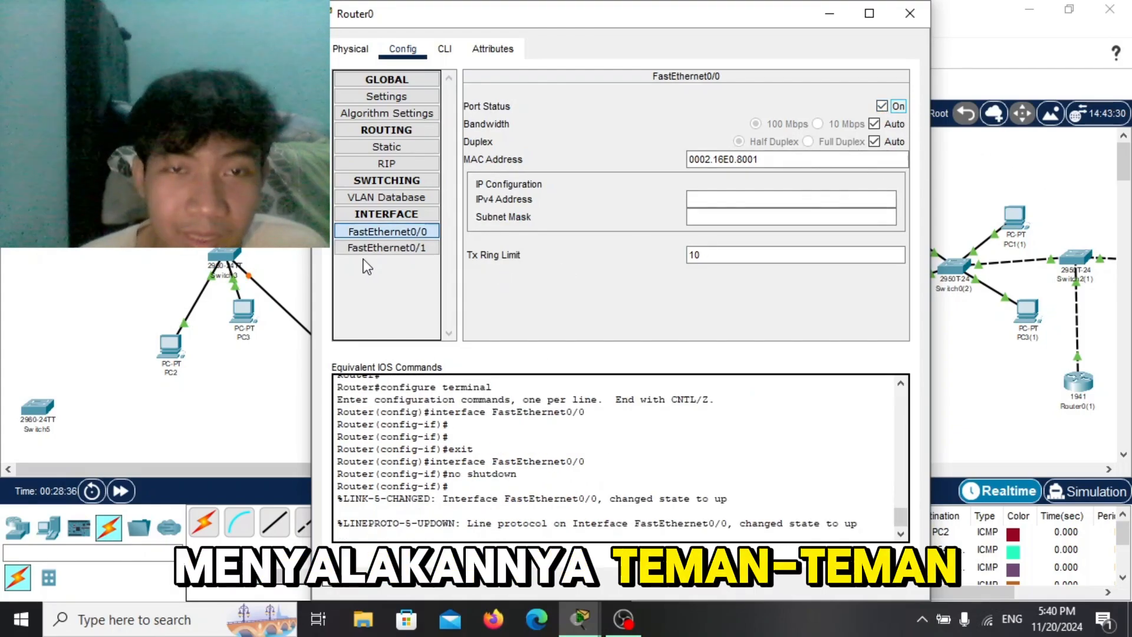
left_click(387, 248)
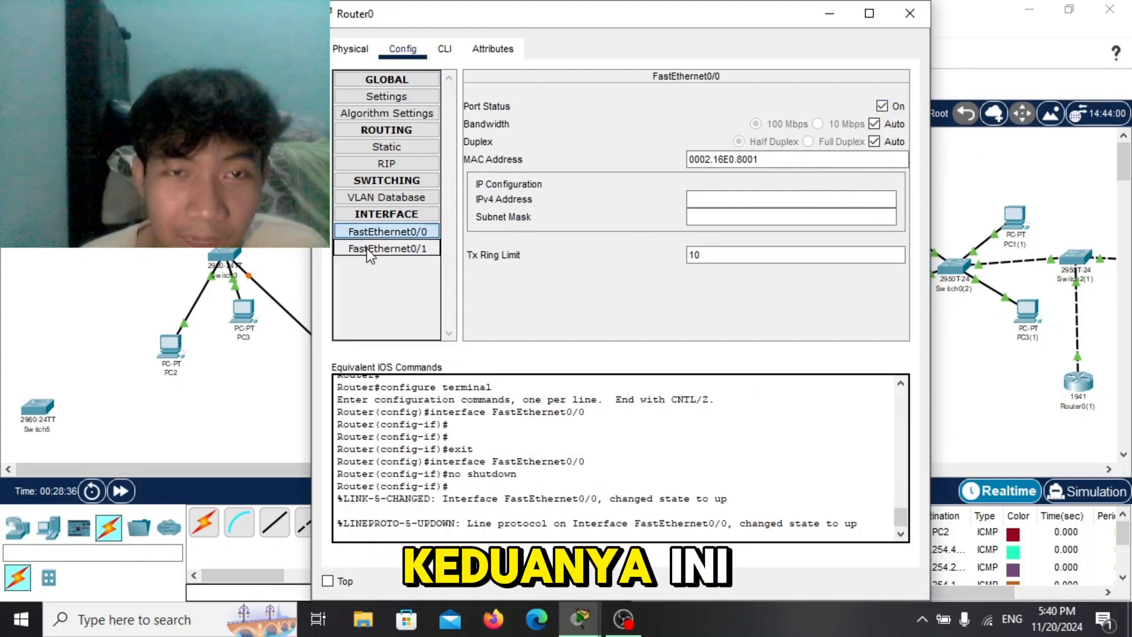
left_click(896, 107)
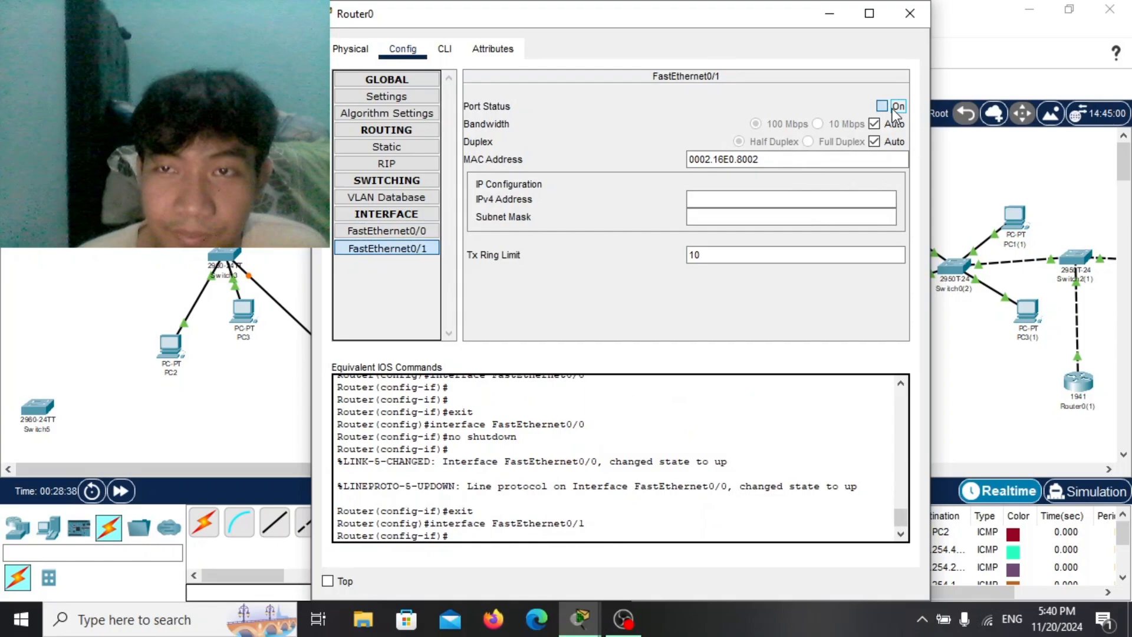
Give Router0's FastEthernet0/0 interface the IPv4 address 192.168.1.1 with subnet mask 255.255.255.0
left_click(386, 231)
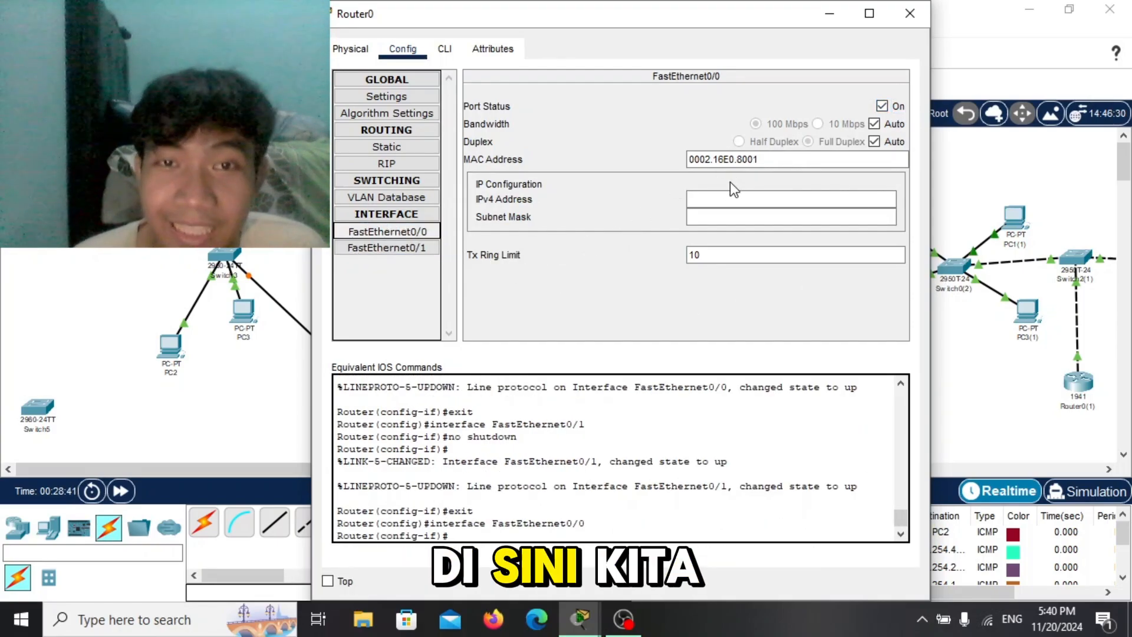
left_click(717, 199)
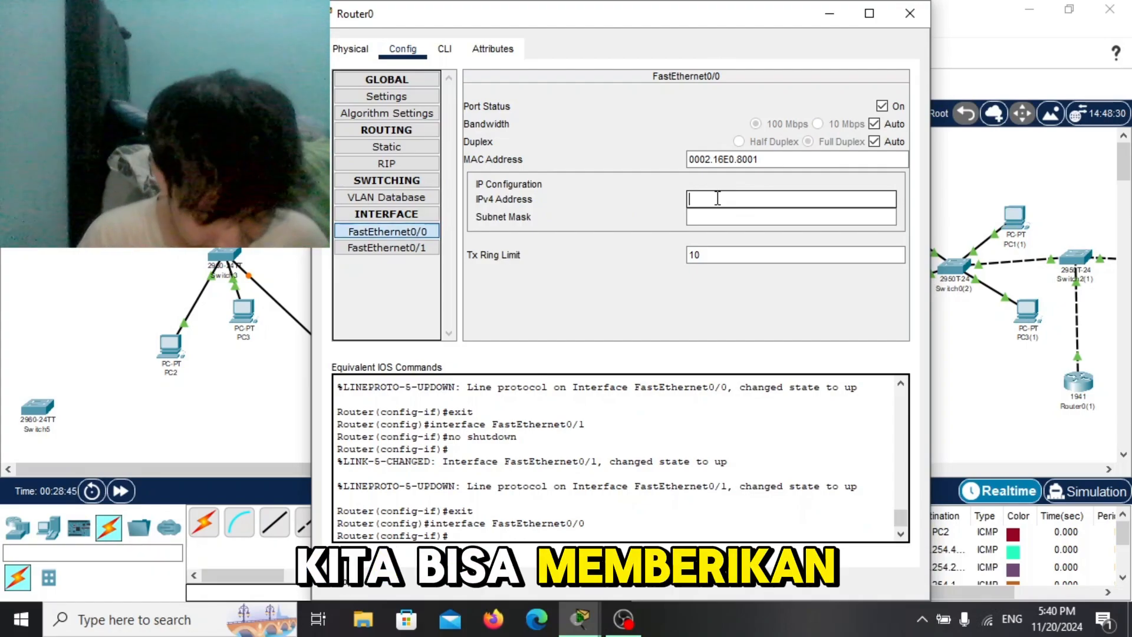
type("192")
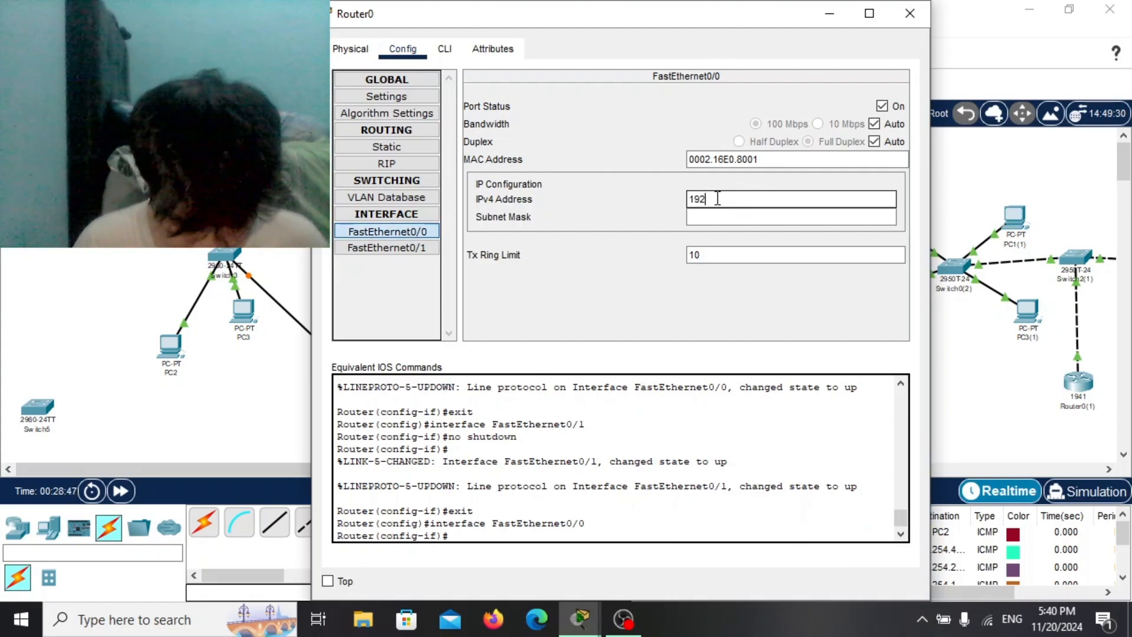
type(".")
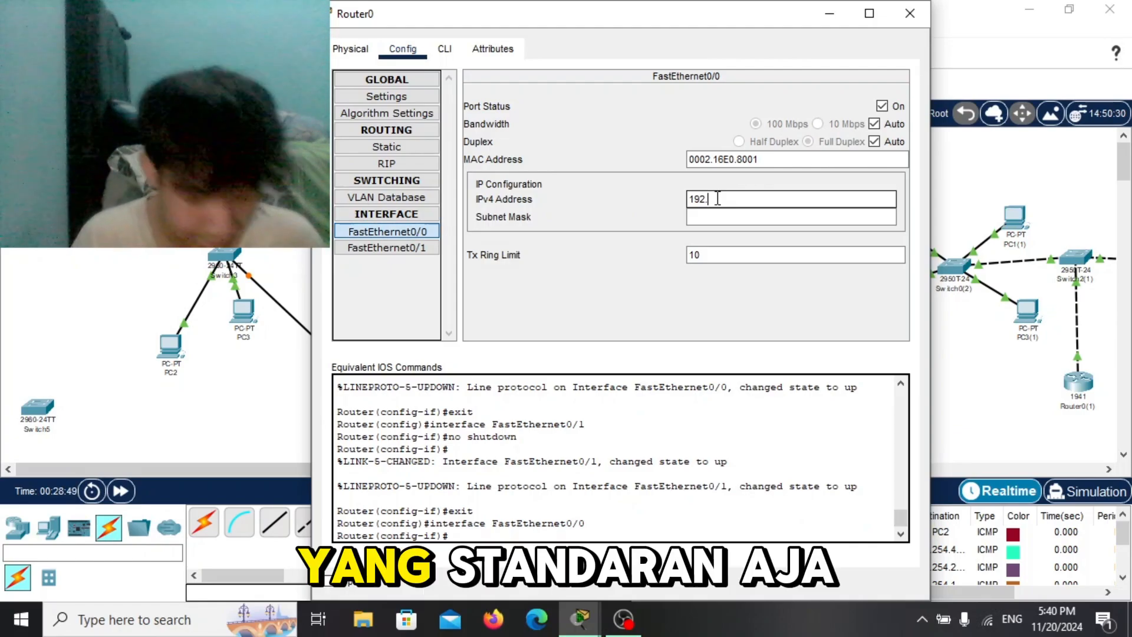
type("168")
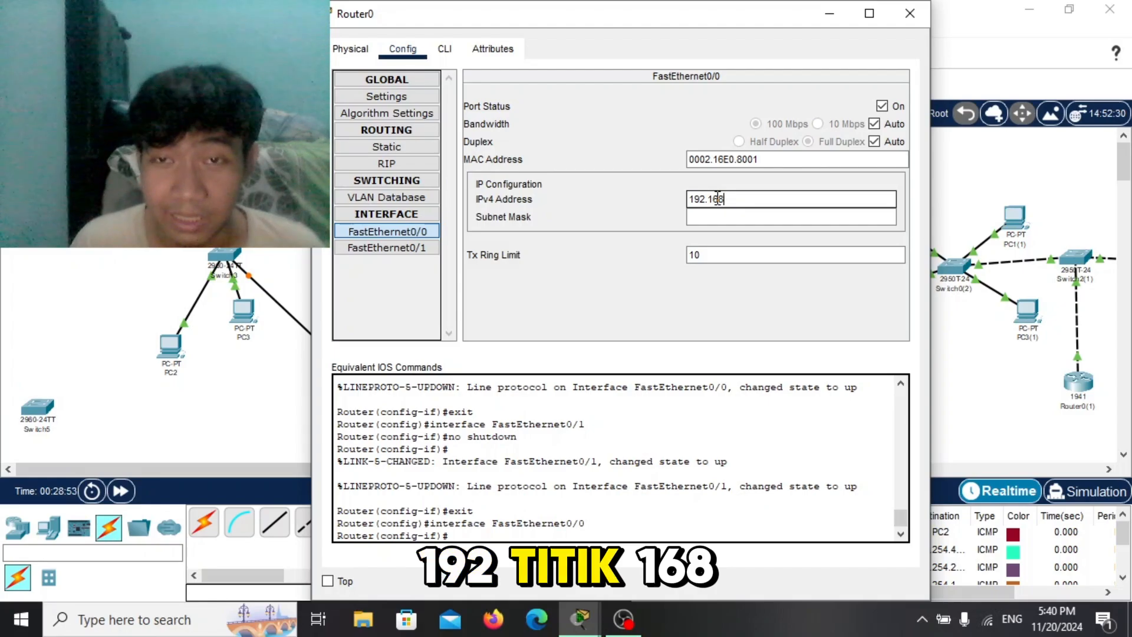
type(".1")
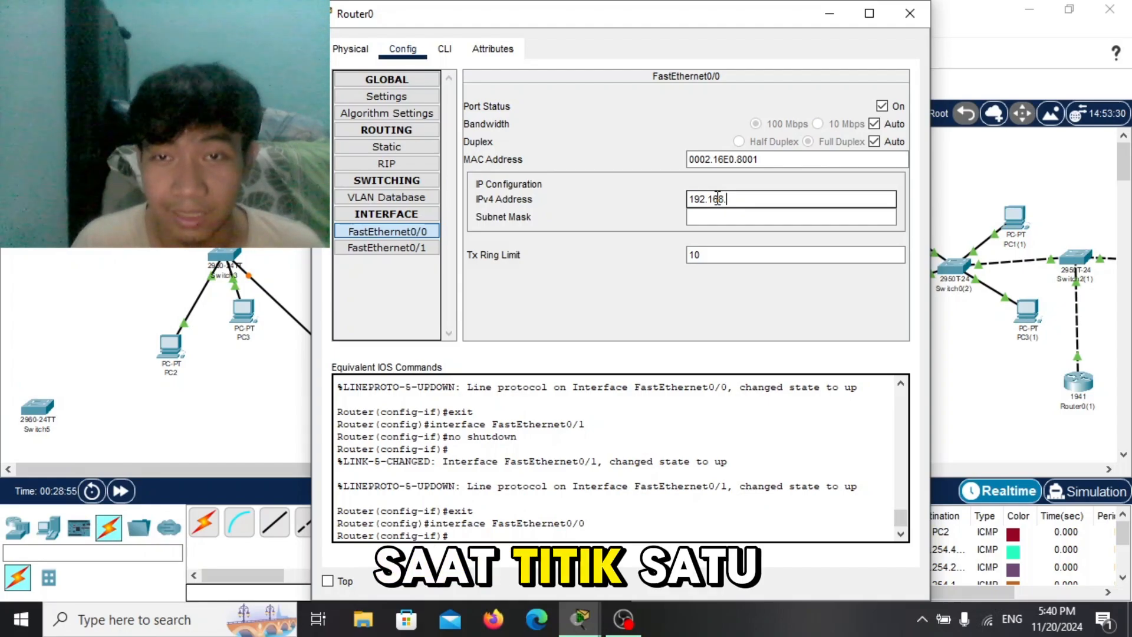
type(".")
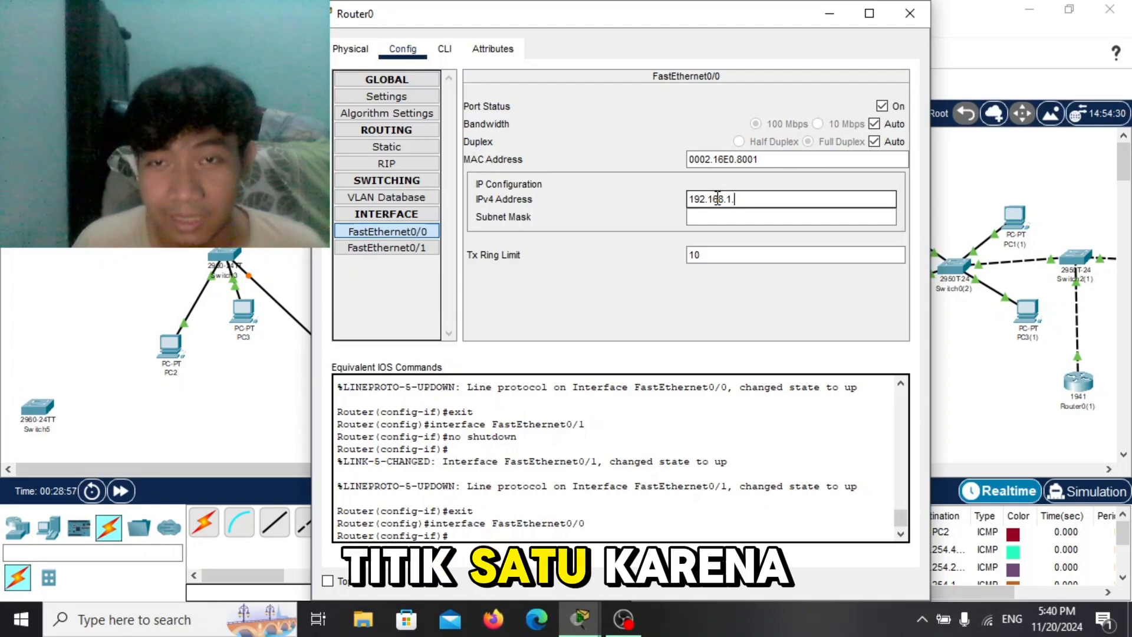
type("1")
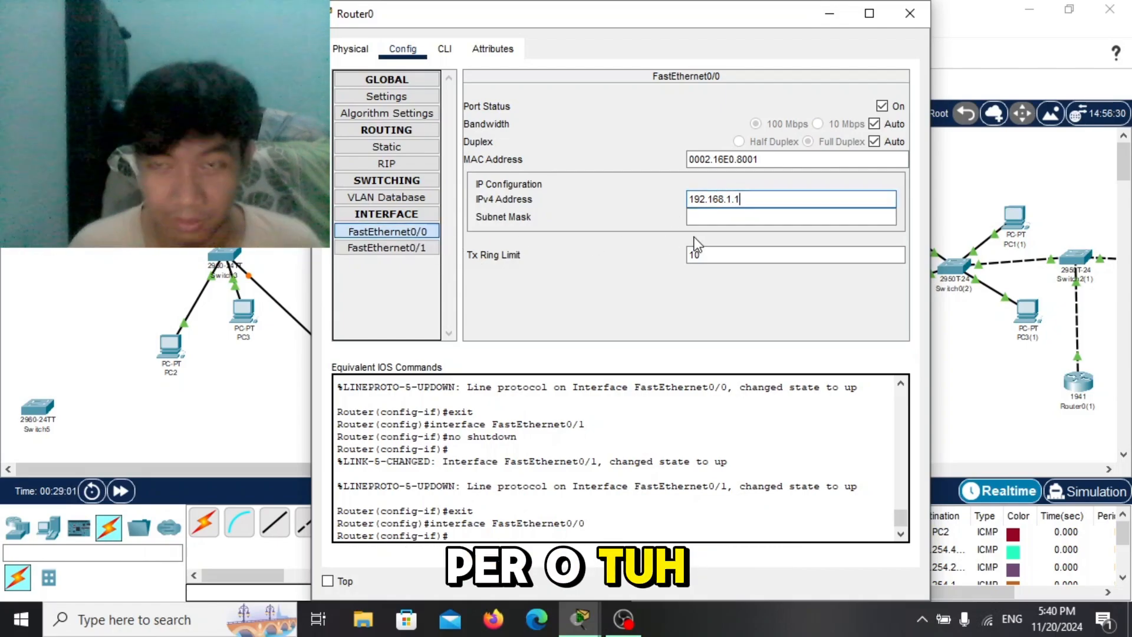
left_click(744, 219)
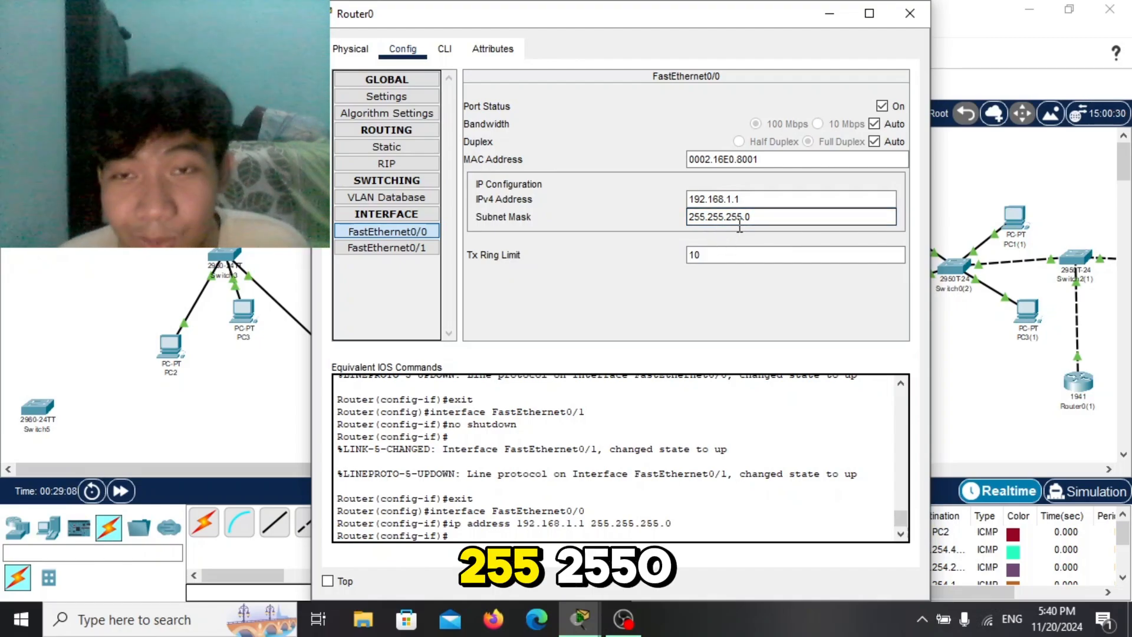
Give Router0's FastEthernet0/1 interface the IPv4 address 192.168.2.1 with subnet mask 255.255.255.0
left_click(387, 248)
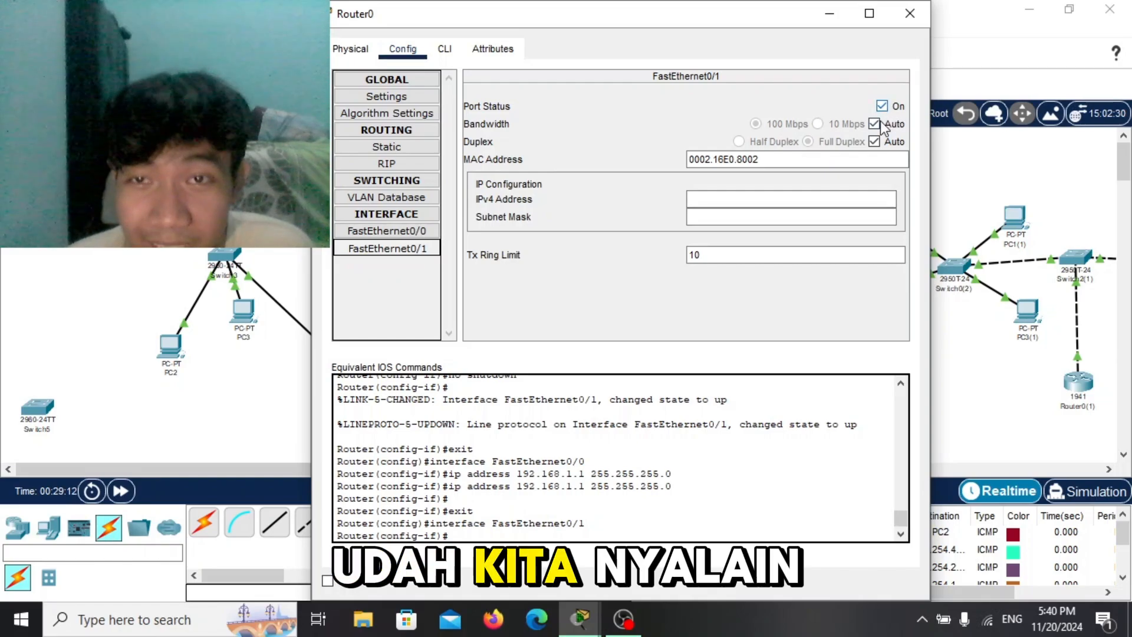
left_click(736, 196)
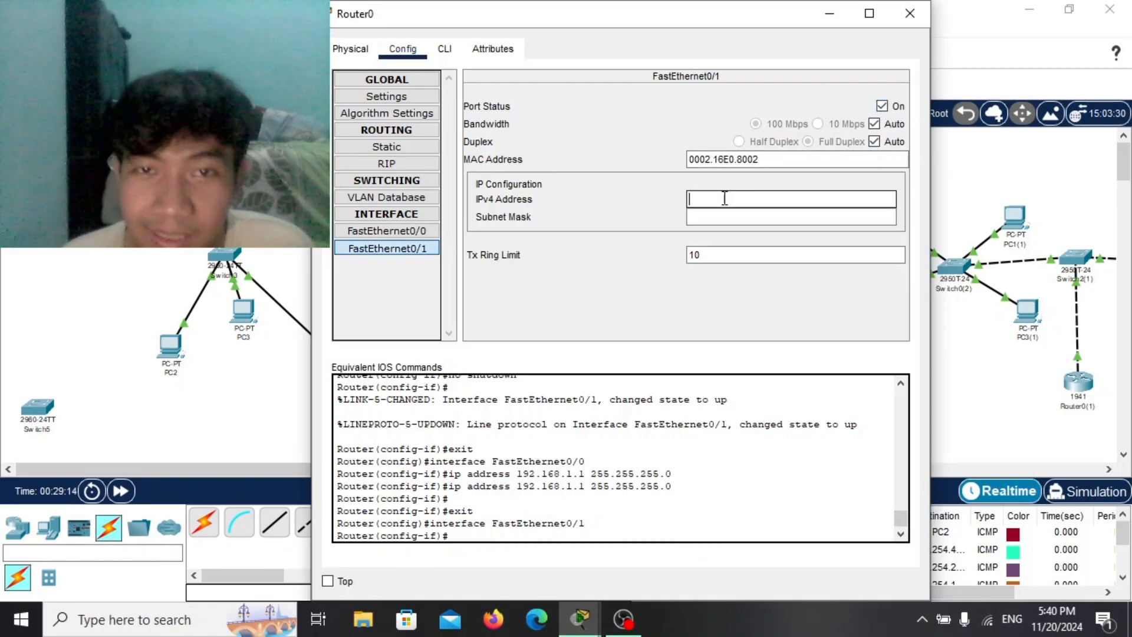
type("19")
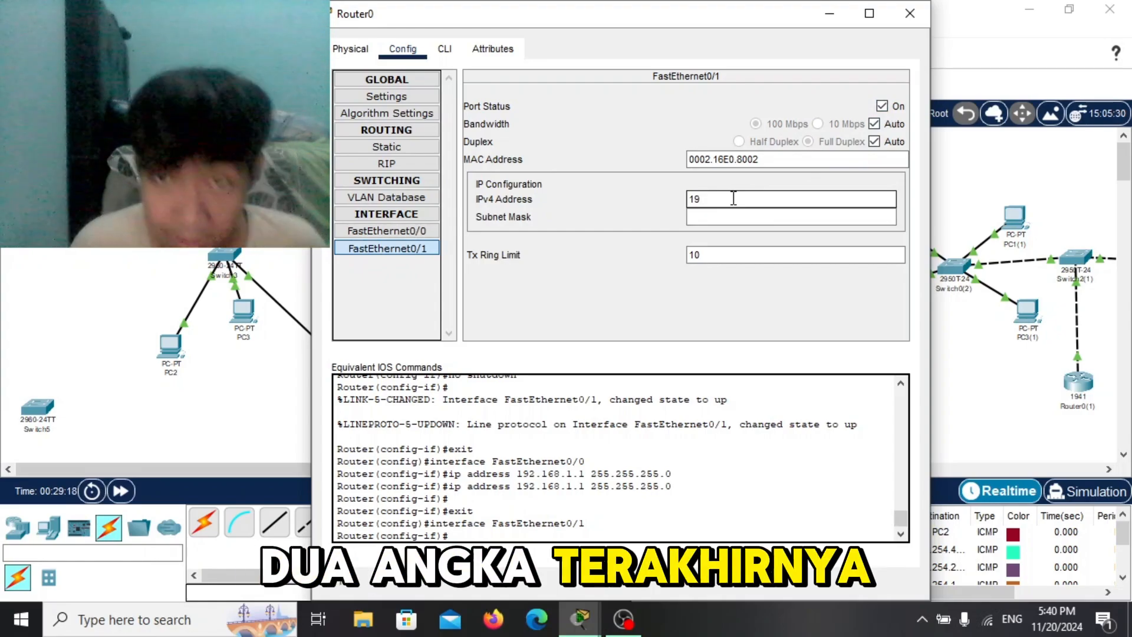
type("2.1")
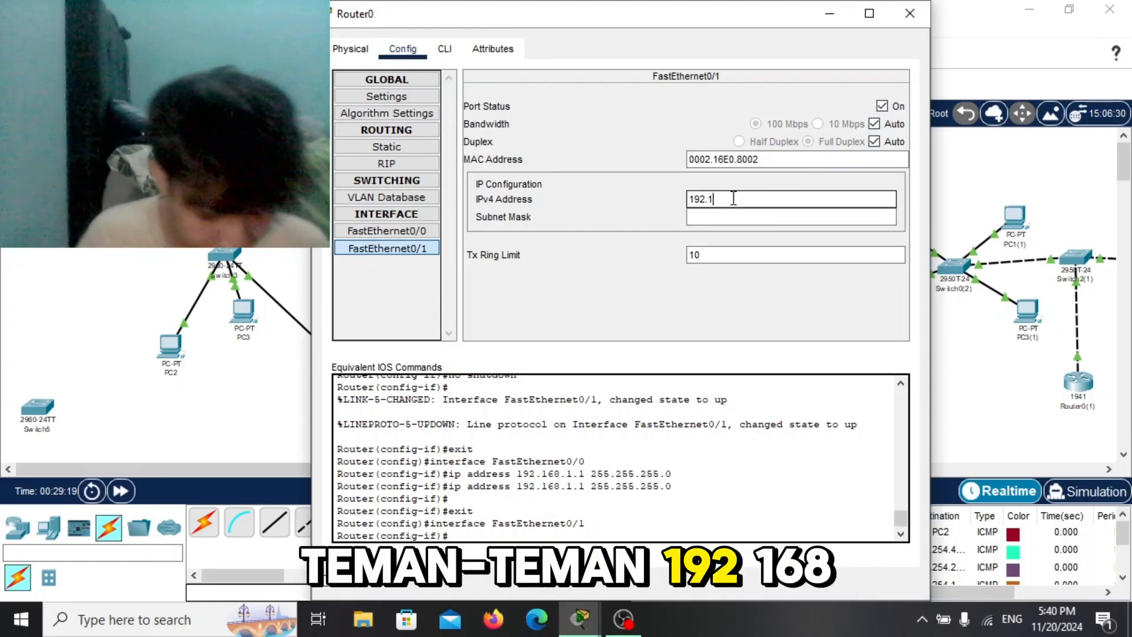
type("68")
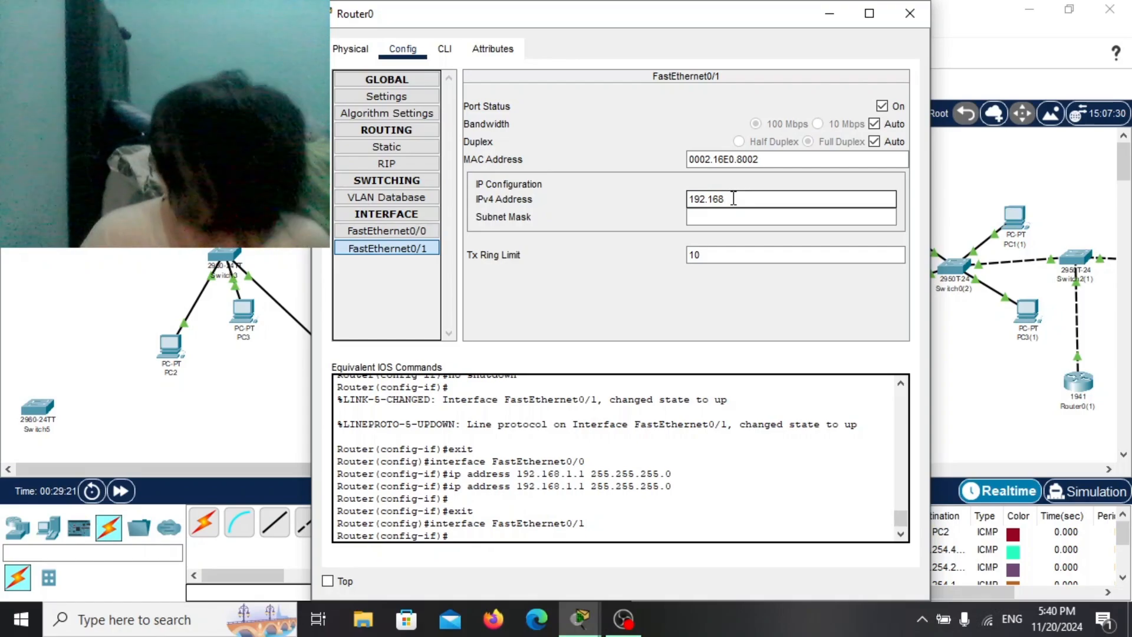
type(".")
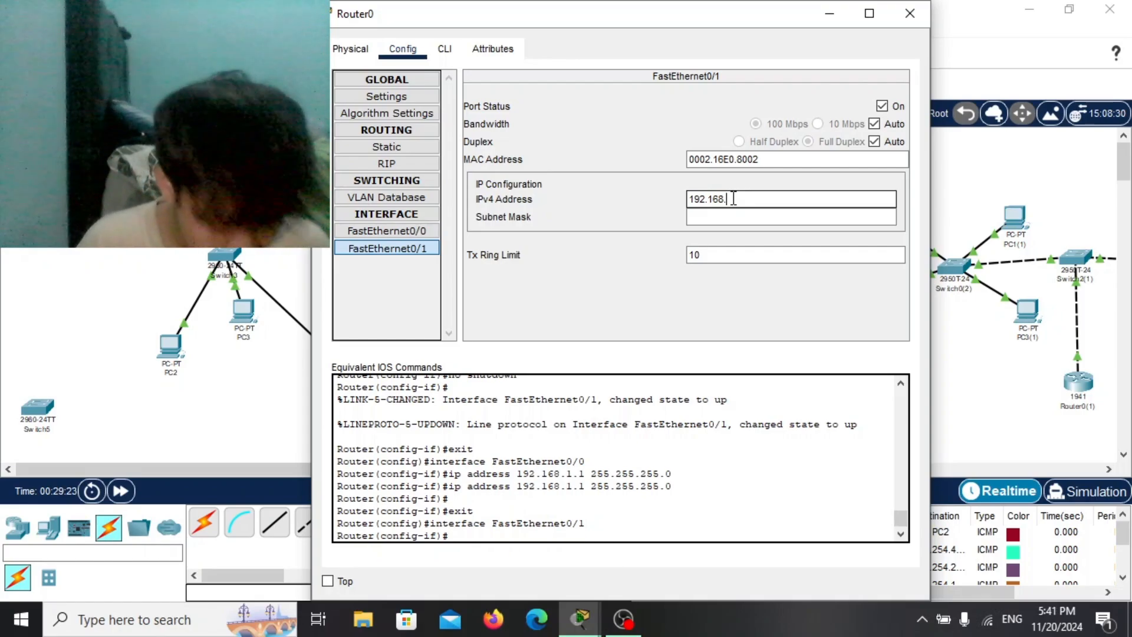
type("2.1")
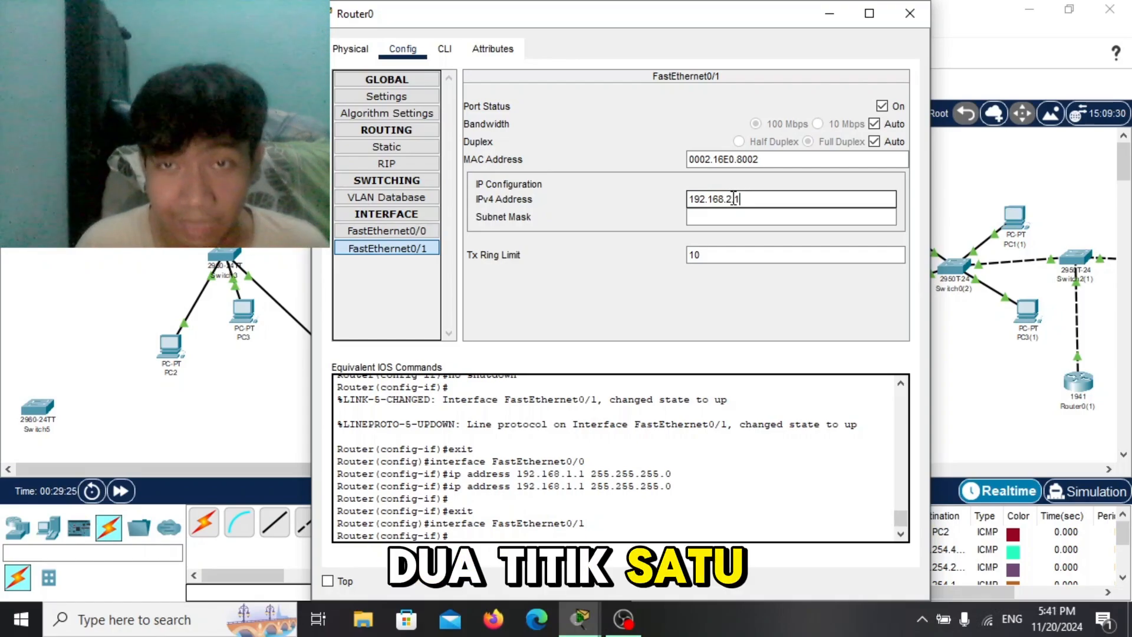
key("Tab")
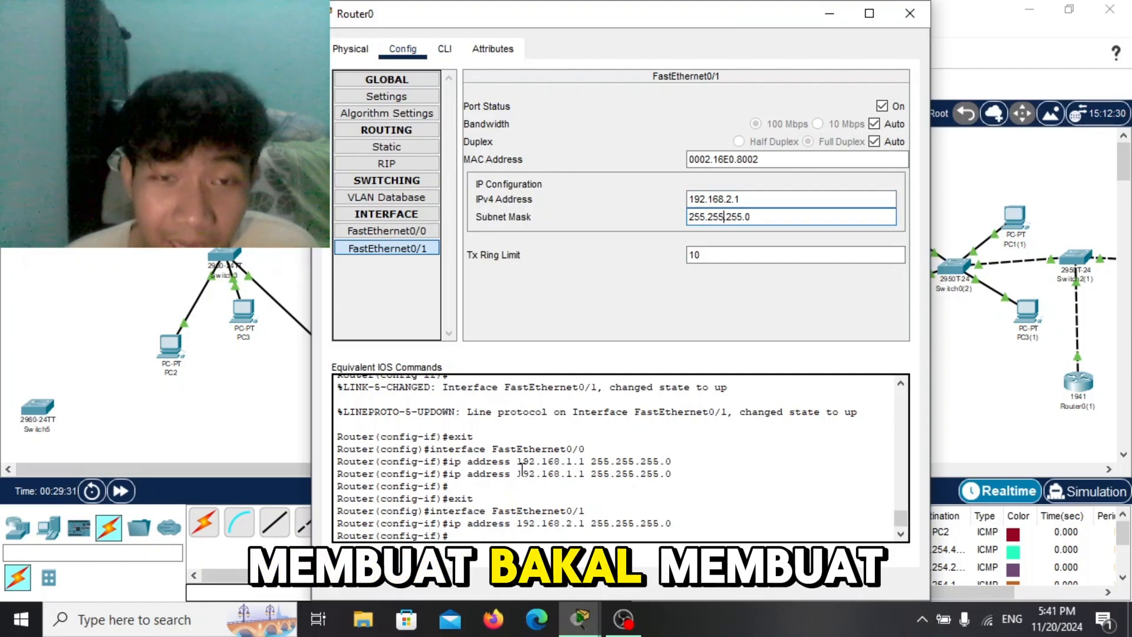
Review the FastEthernet0/1 IP configuration, move the router window aside and return to the topology to check the links
scroll(524, 466, "down", 1)
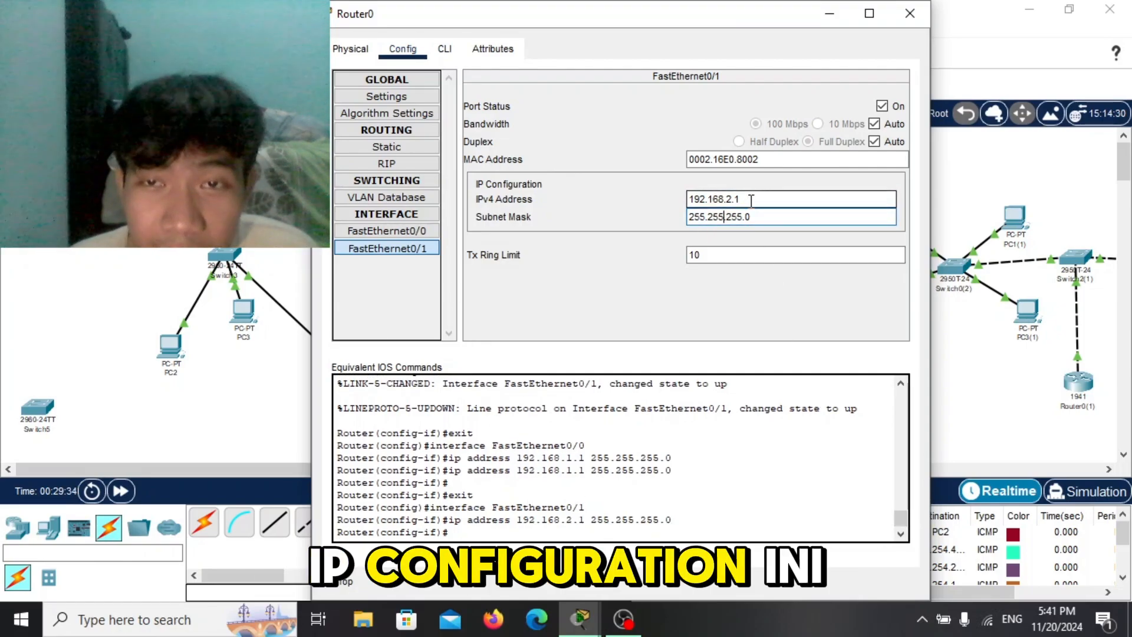
left_click_drag(751, 200, 688, 201)
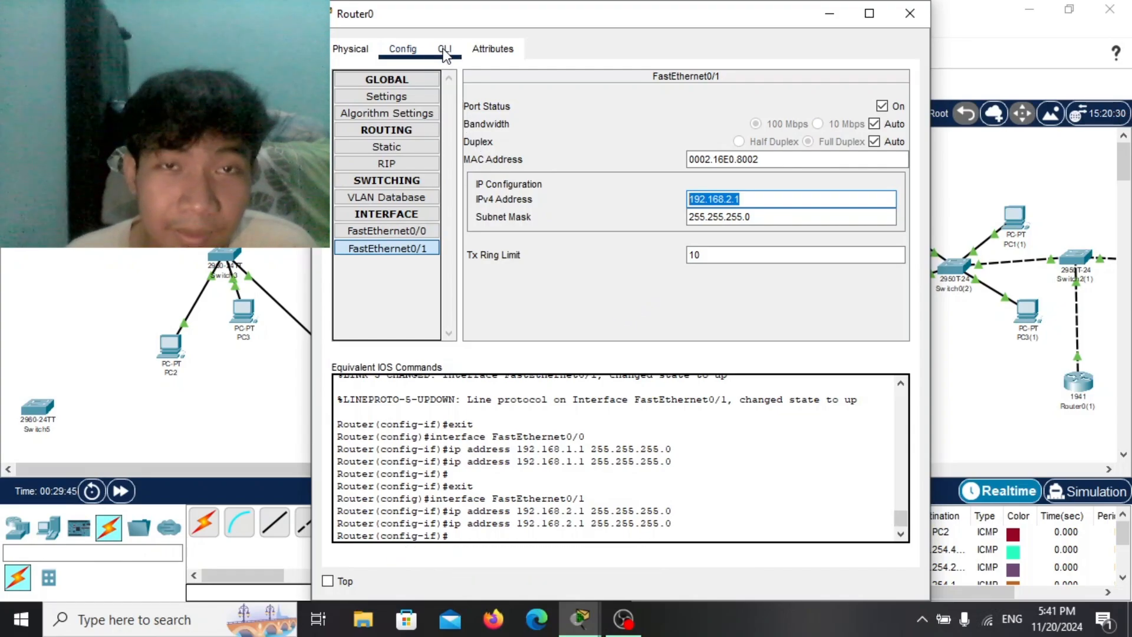
left_click_drag(503, 9, 604, 10)
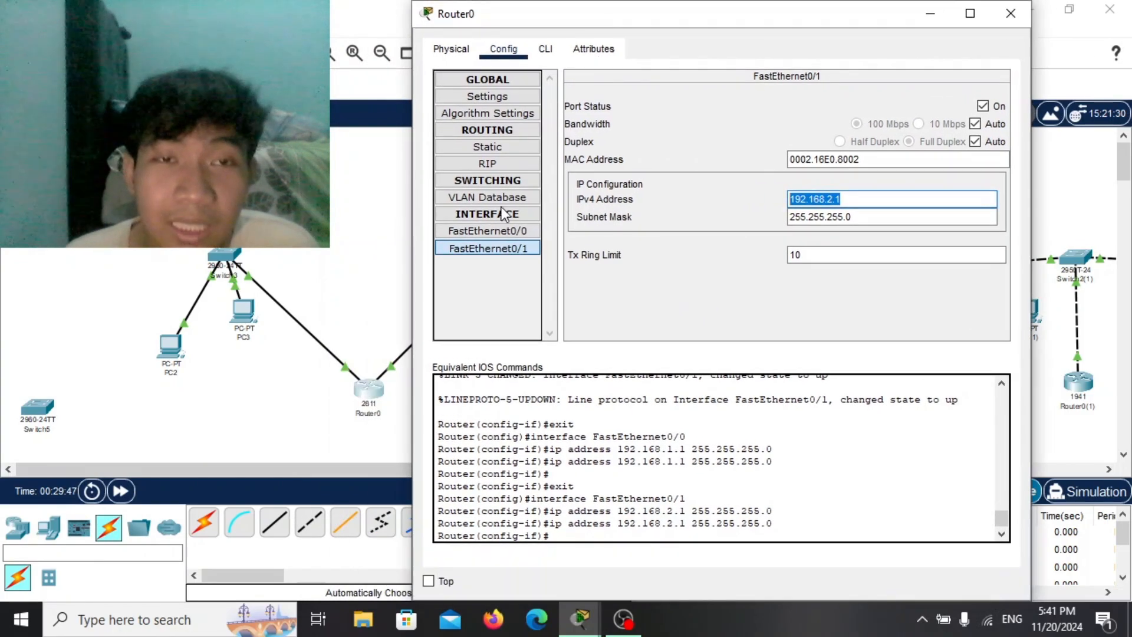
left_click(842, 200)
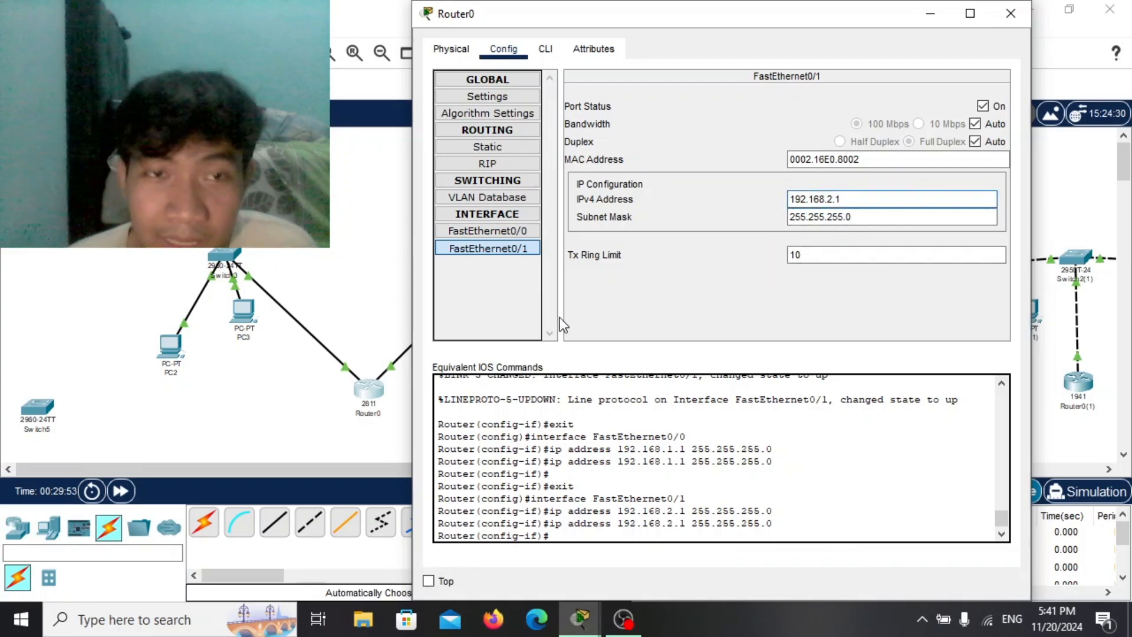
left_click(323, 269)
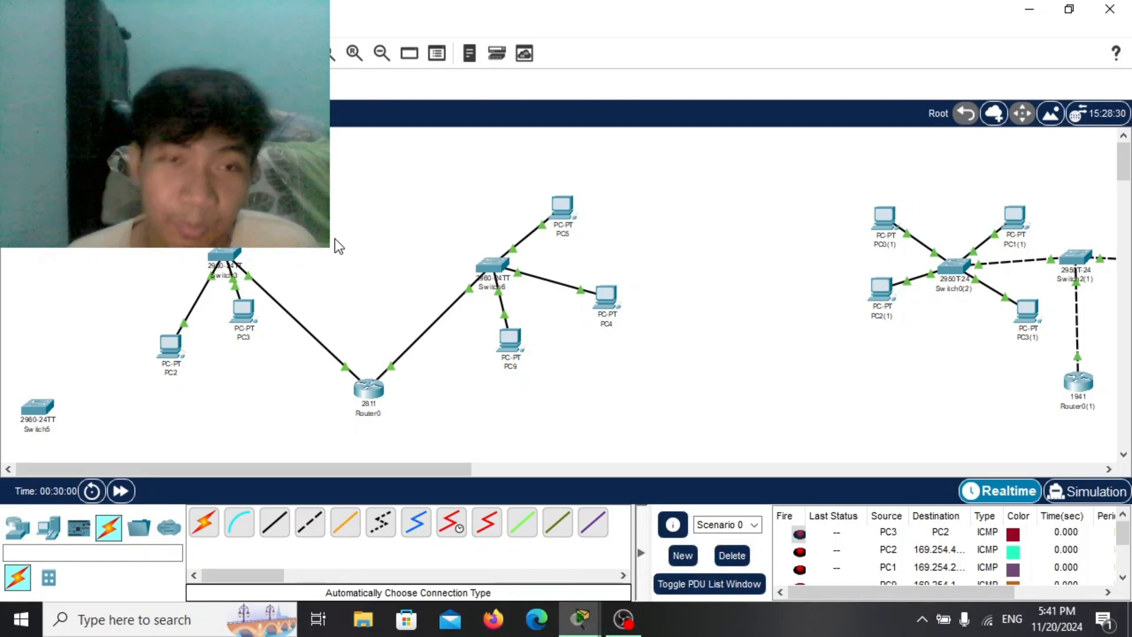
Open Router0's command line interface and examine the IP address commands entered for FastEthernet0/1
left_click(369, 391)
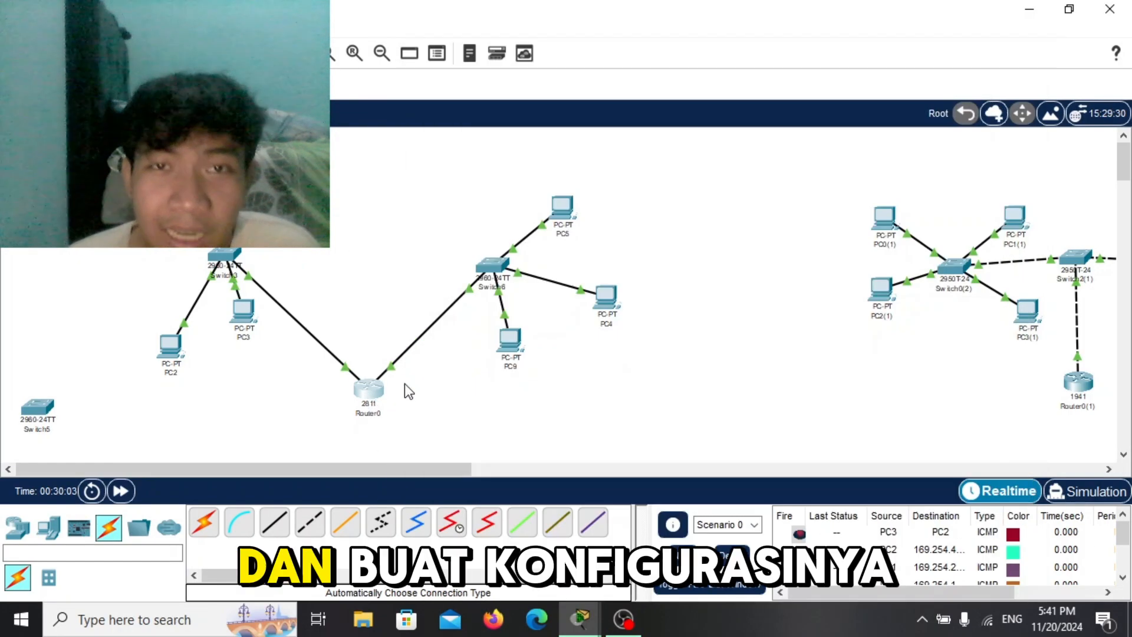
left_click(366, 390)
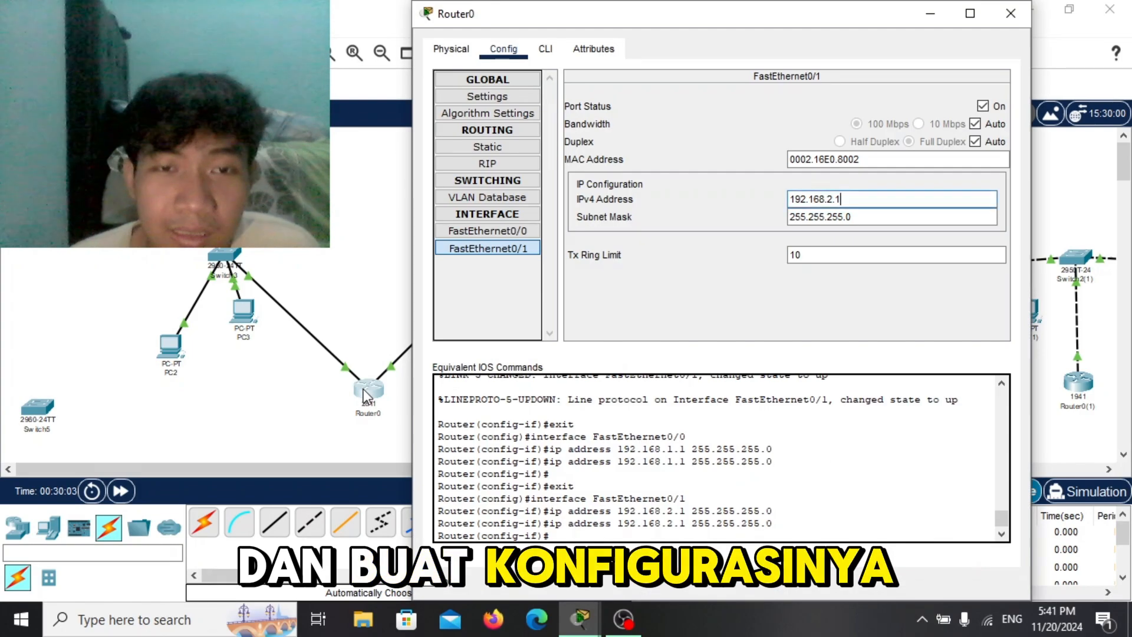
left_click(545, 48)
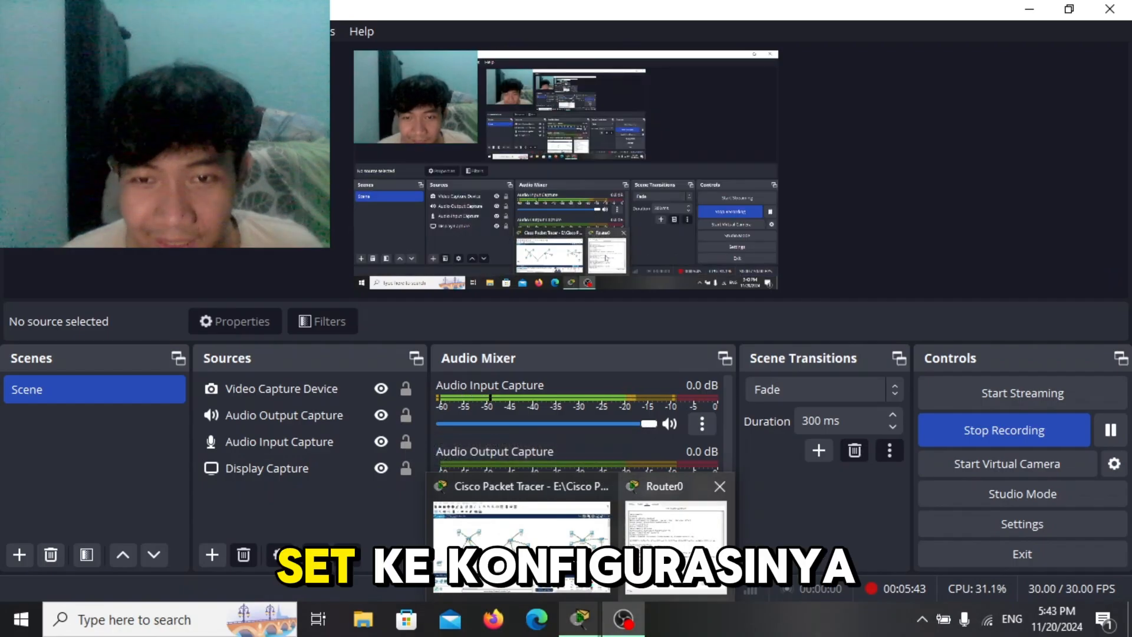
left_click(643, 535)
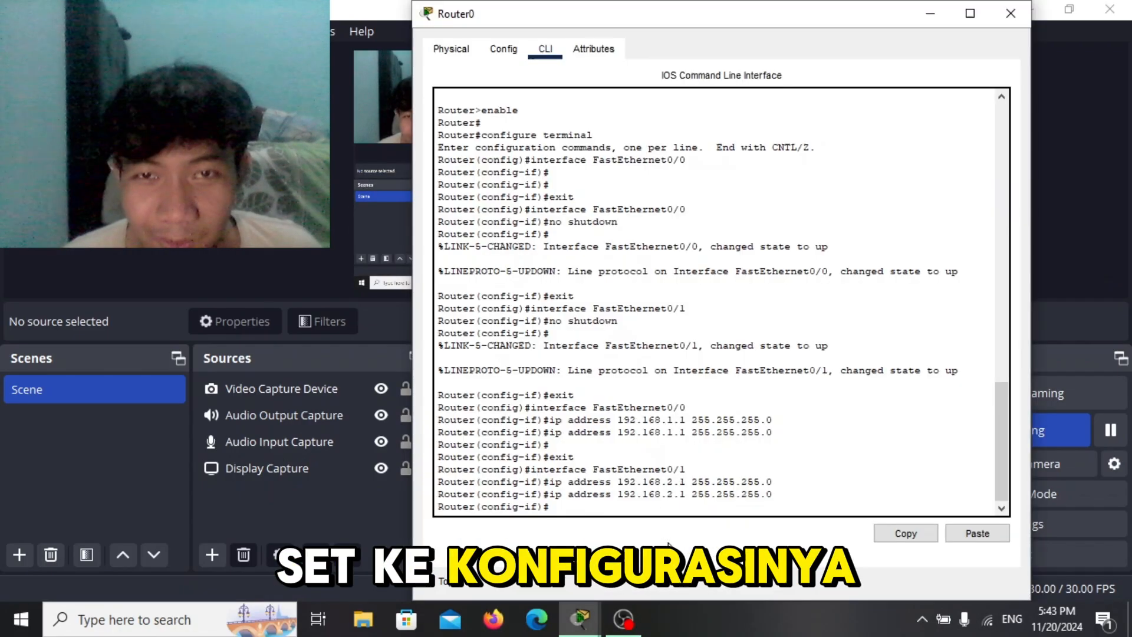
mouse_move(582, 635)
left_click(567, 492)
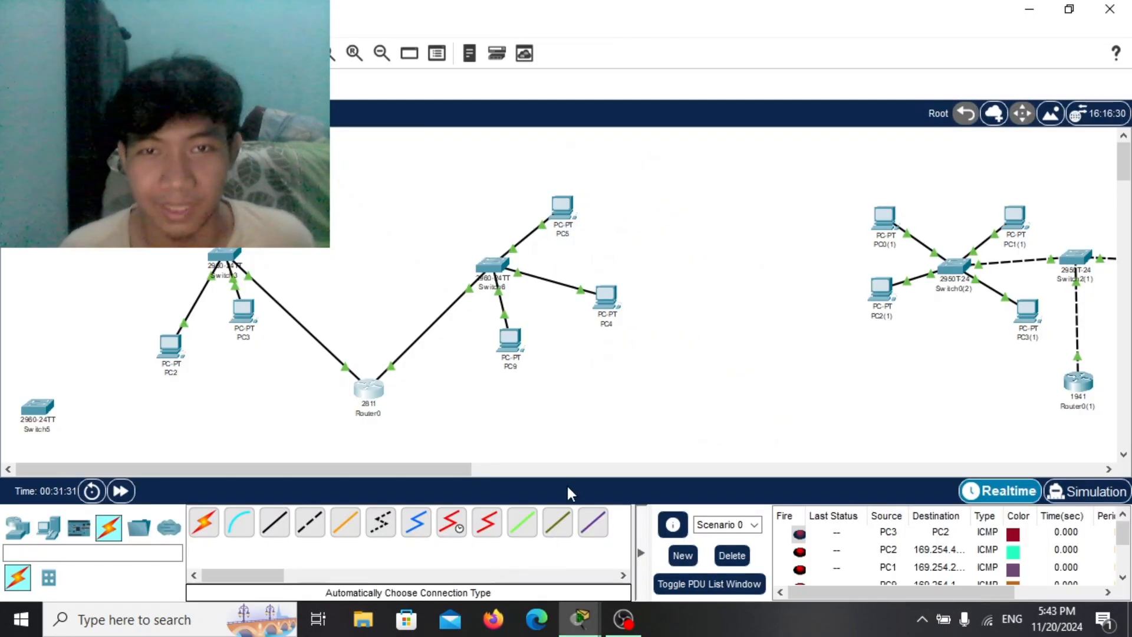
left_click(657, 545)
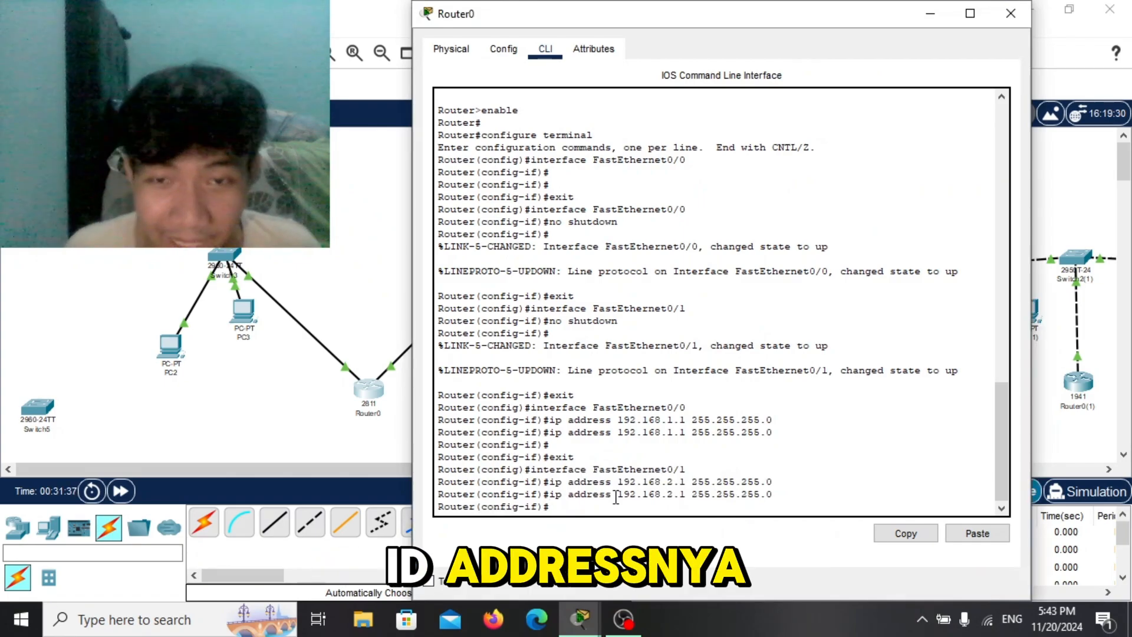
left_click_drag(773, 493, 550, 482)
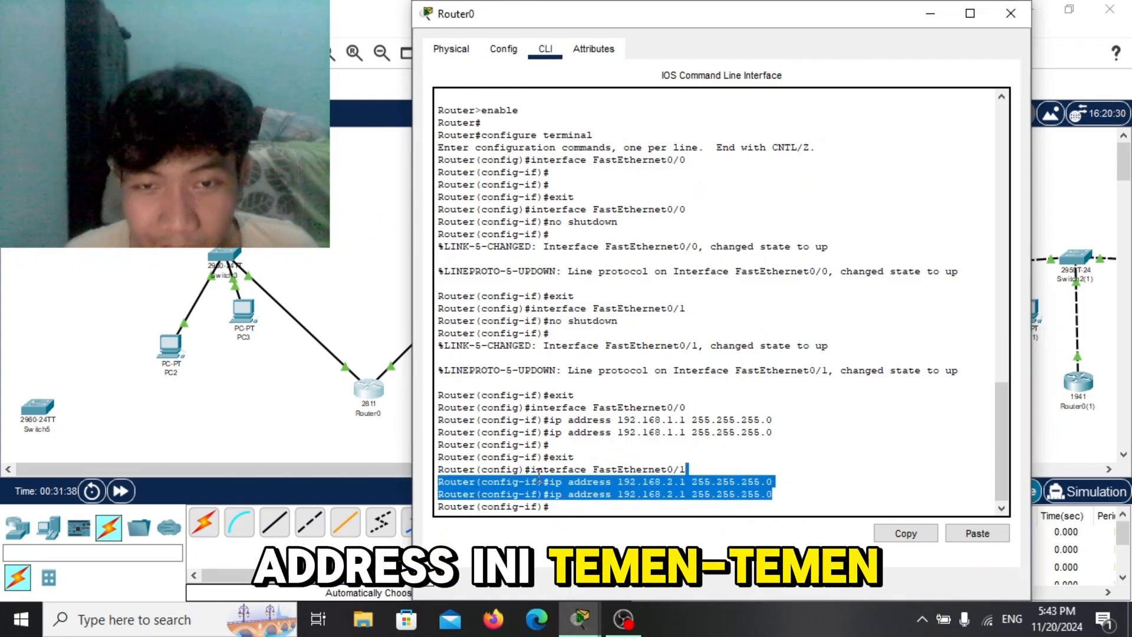
Exclude 192.168.1.1 from DHCP assignment on Router0 with the command ip dhcp excluded-address 192.168.1.1
left_click(601, 507)
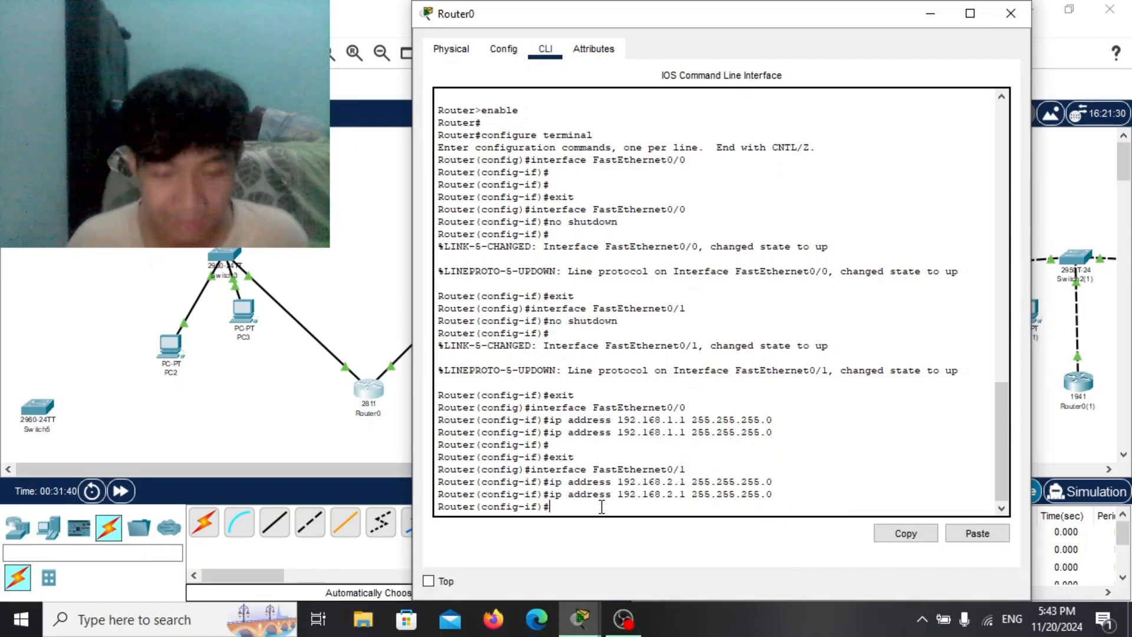
type("ip d")
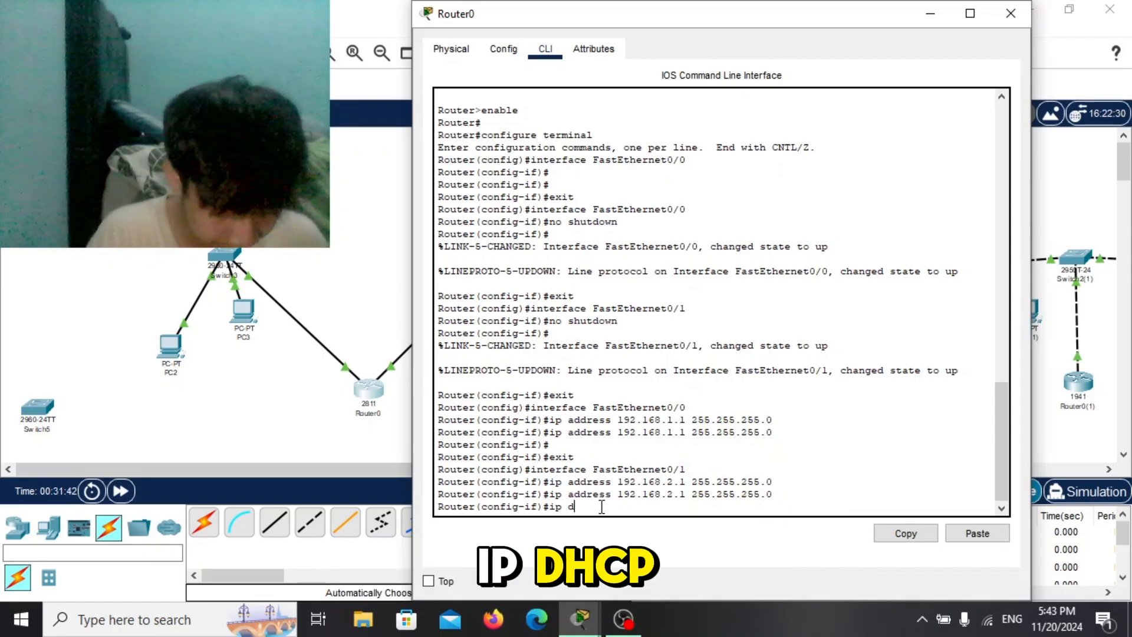
type("hcp excluded-addr")
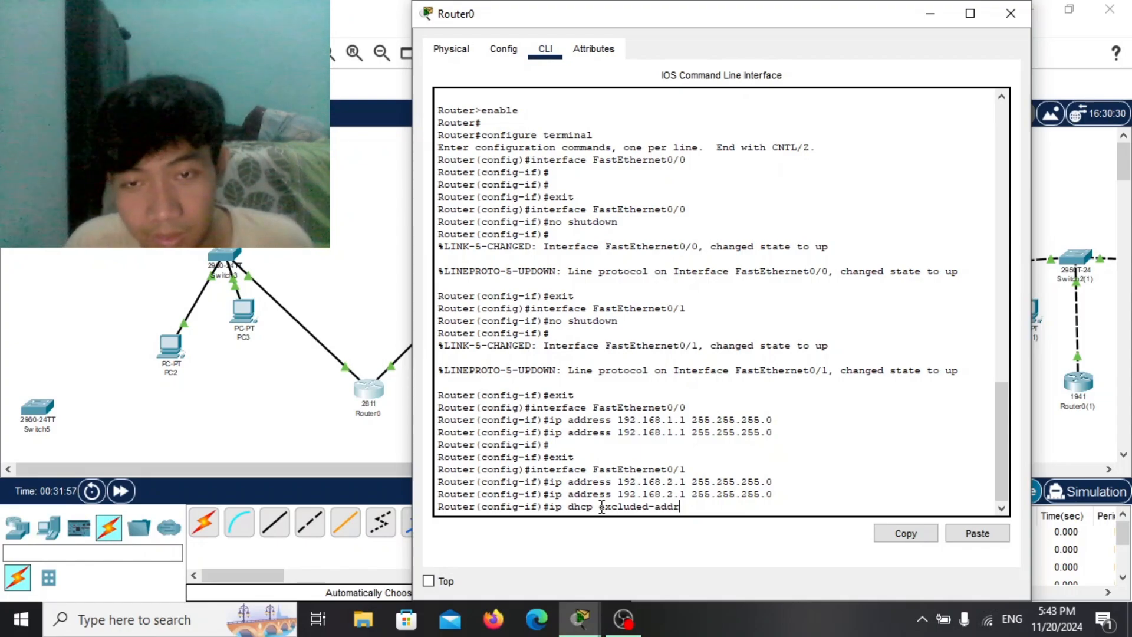
type("ss")
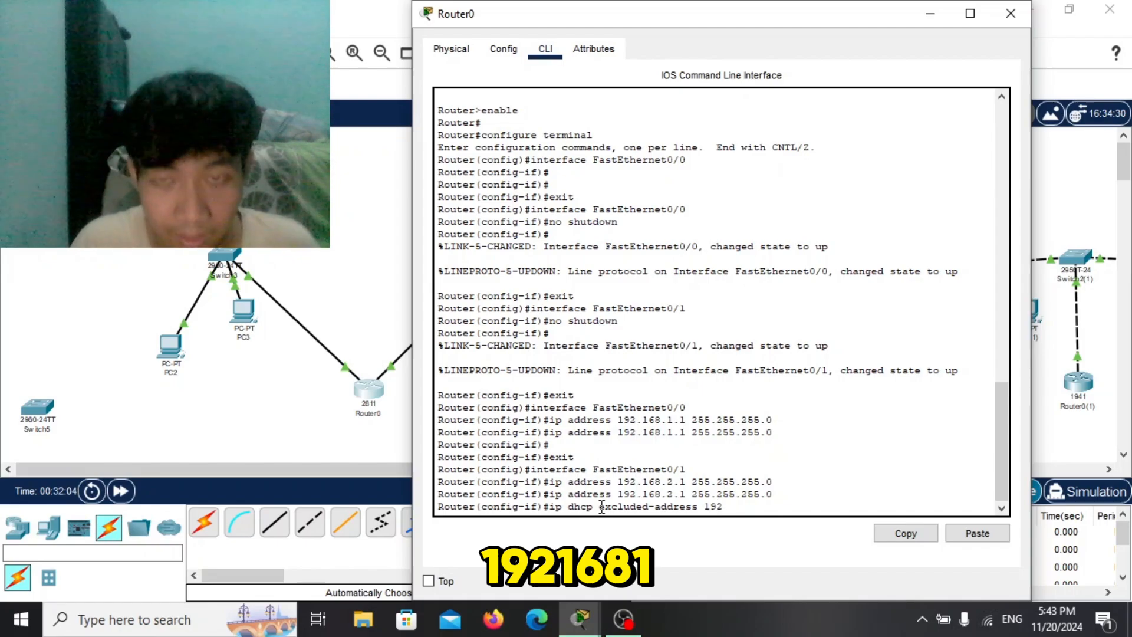
type("192.16")
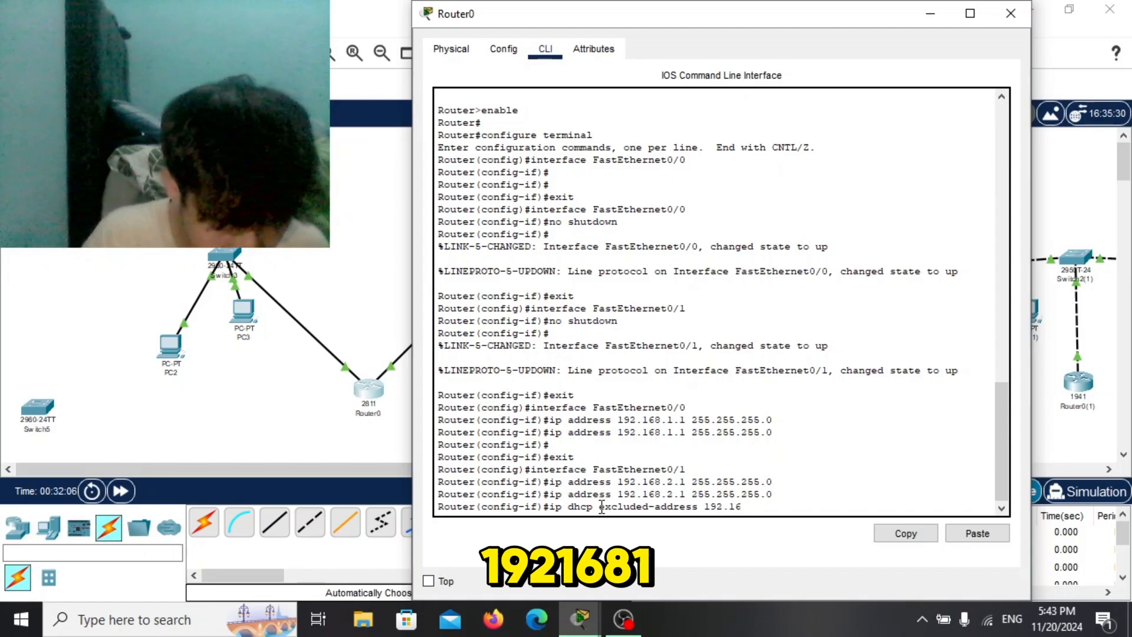
type("8.1")
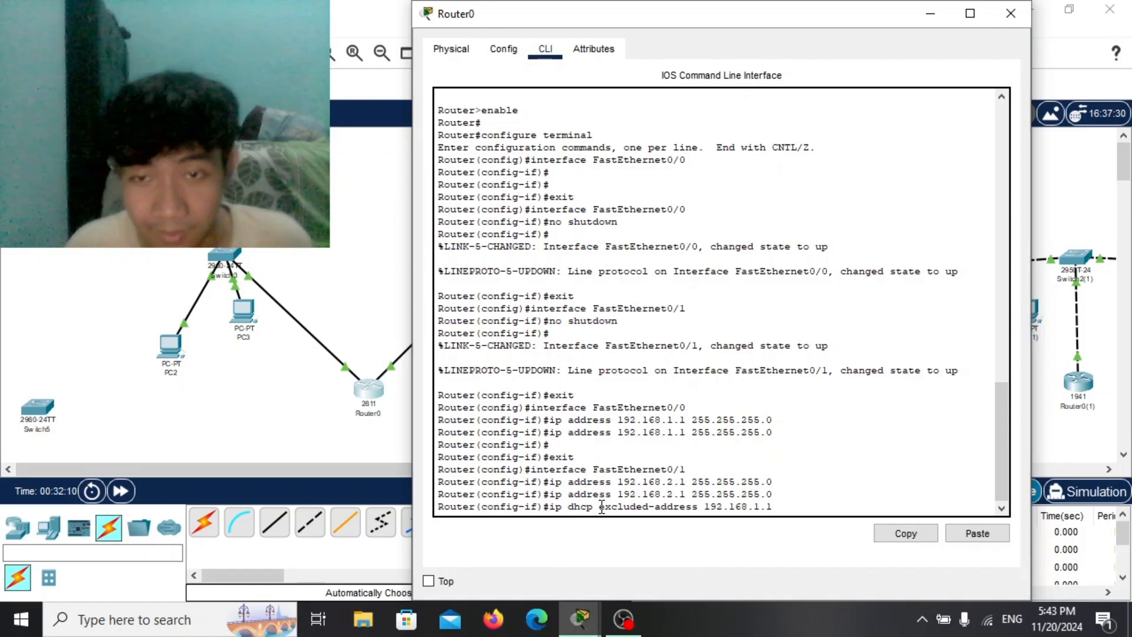
type(".1")
key("Return")
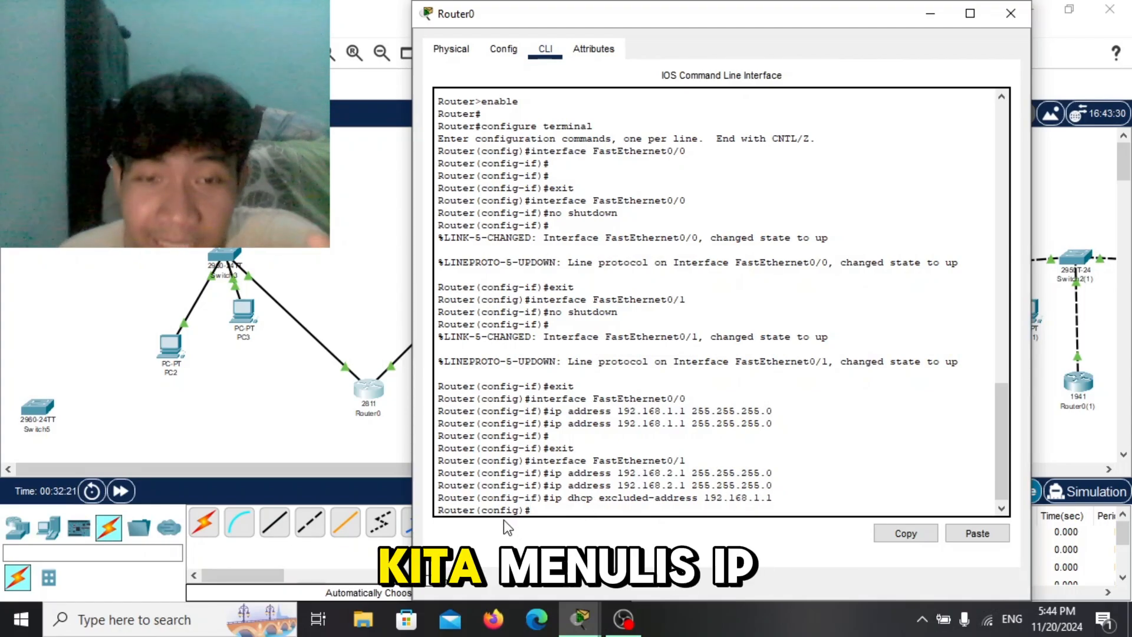
Compare the configuration prompts, then repeat the ip dhcp excluded-address 192.168.1.1 command in global configuration mode
left_click_drag(548, 497, 770, 497)
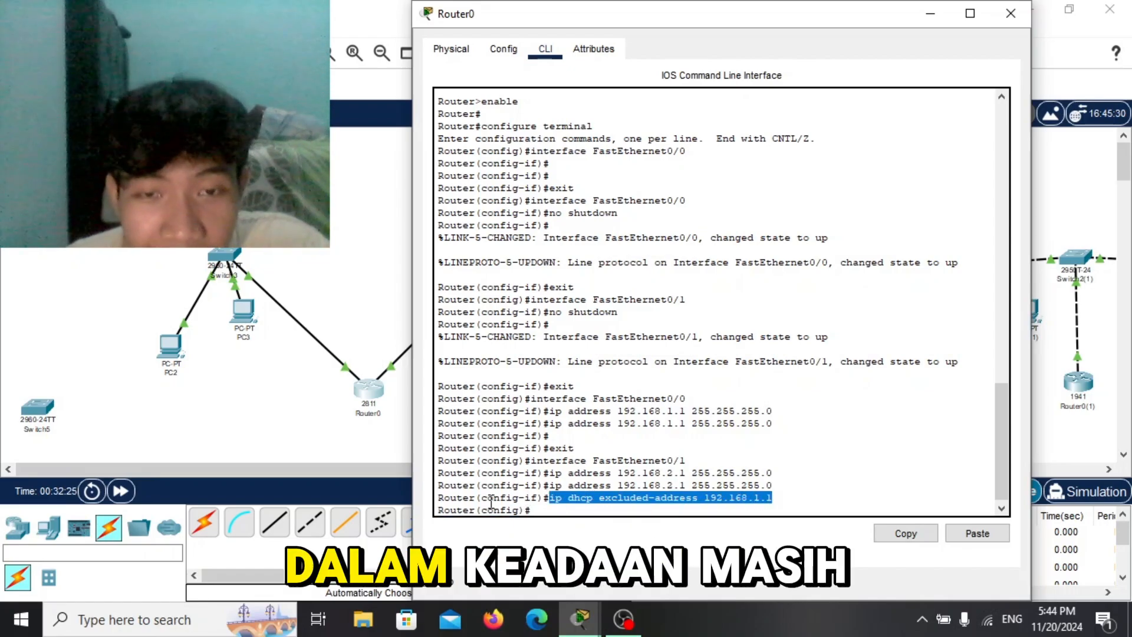
left_click(519, 506)
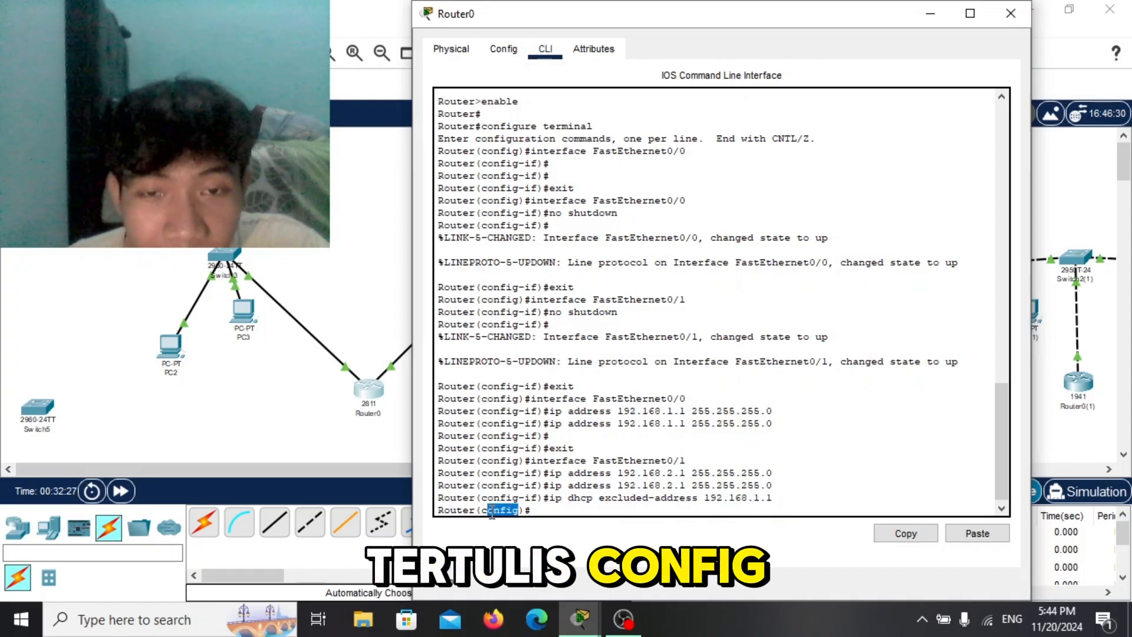
left_click_drag(537, 496, 501, 498)
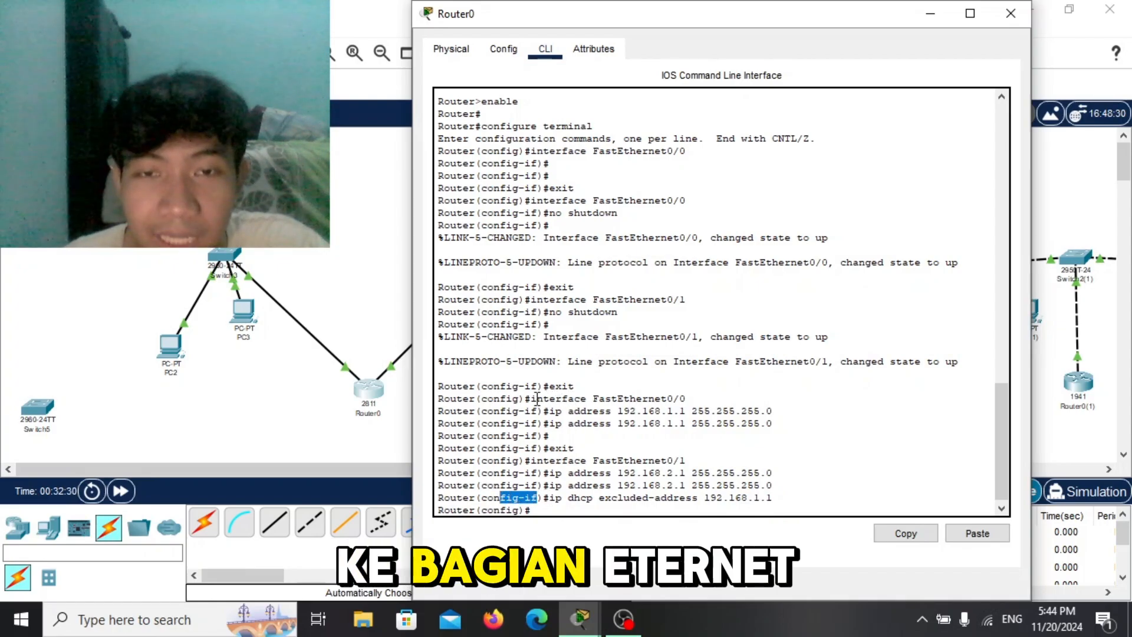
left_click_drag(532, 399, 688, 400)
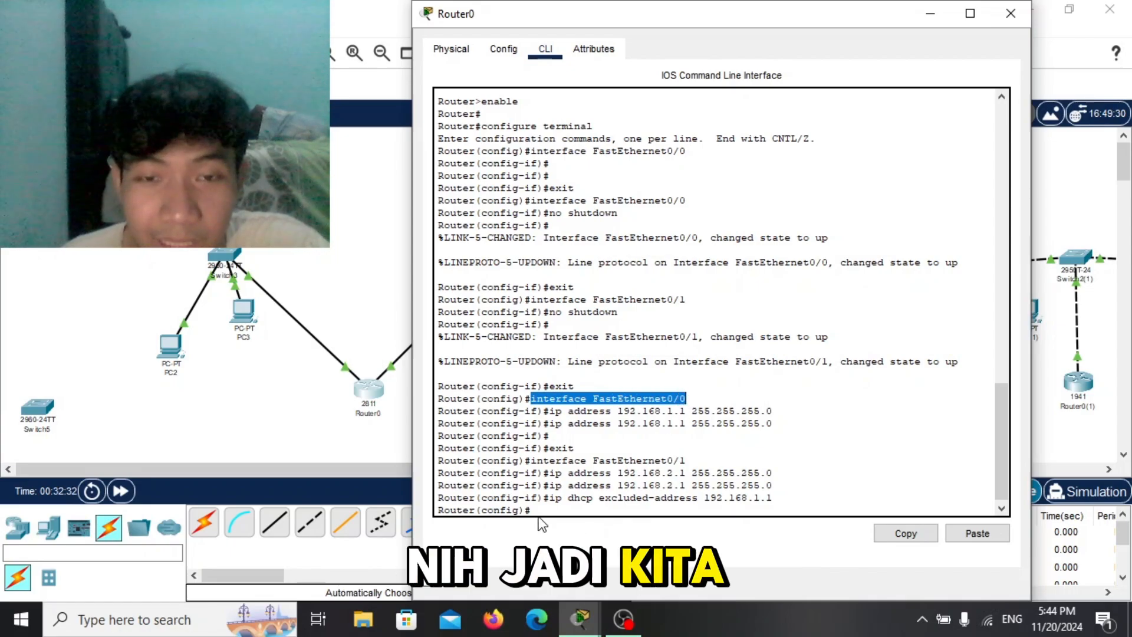
left_click_drag(512, 510, 491, 511)
key("Up")
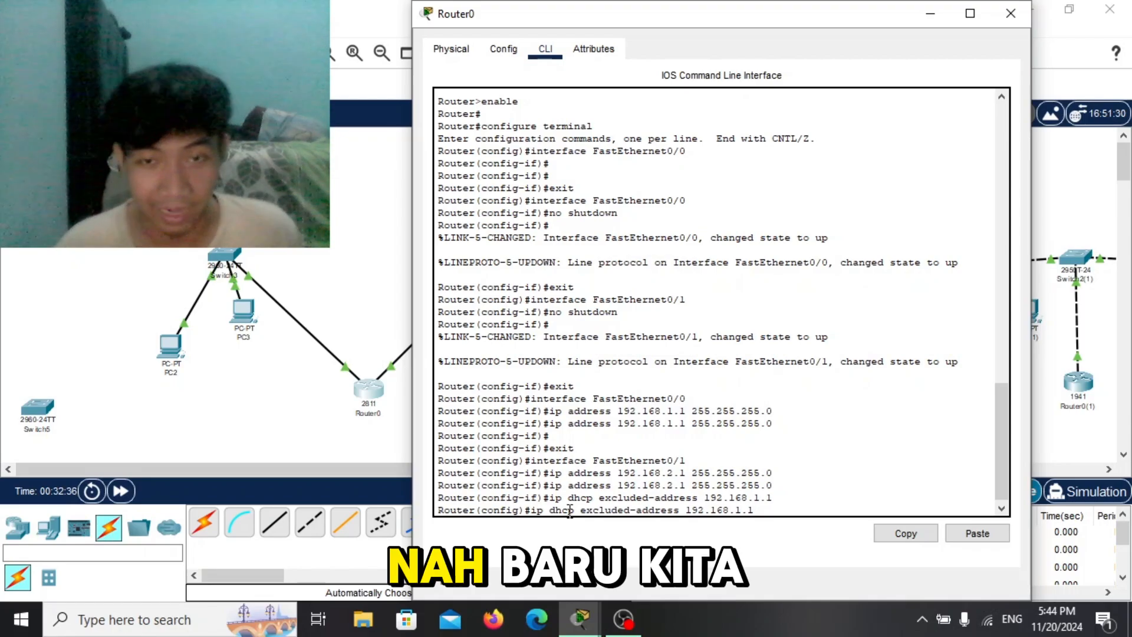
key("Return")
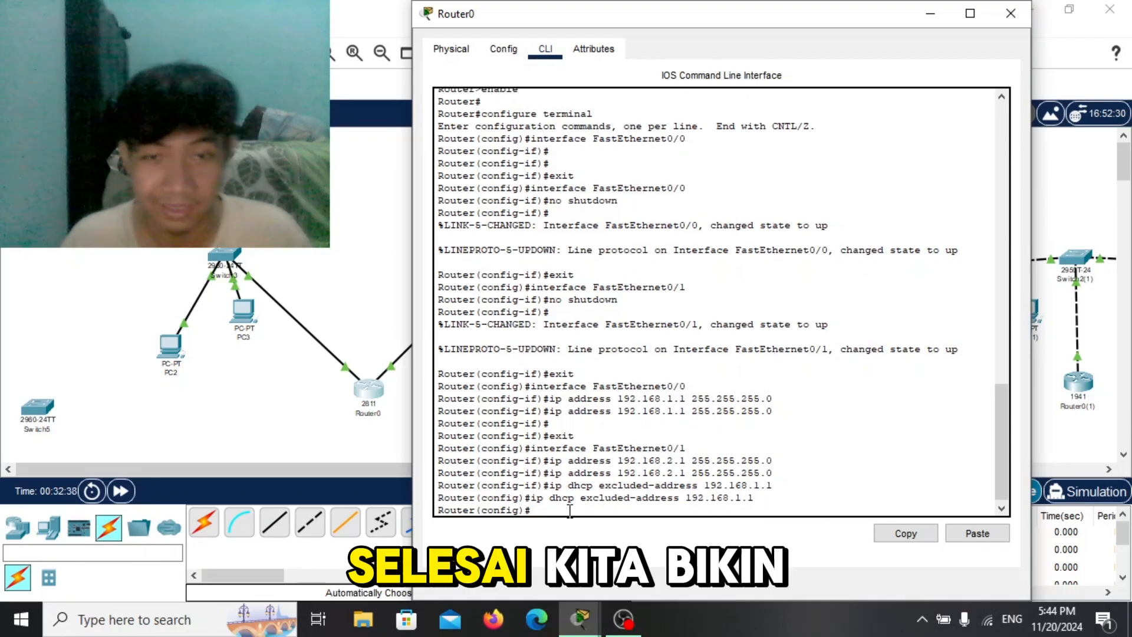
Exclude 192.168.2.1 from DHCP assignment by reusing the previous ip dhcp excluded-address command with the new address
key("Up")
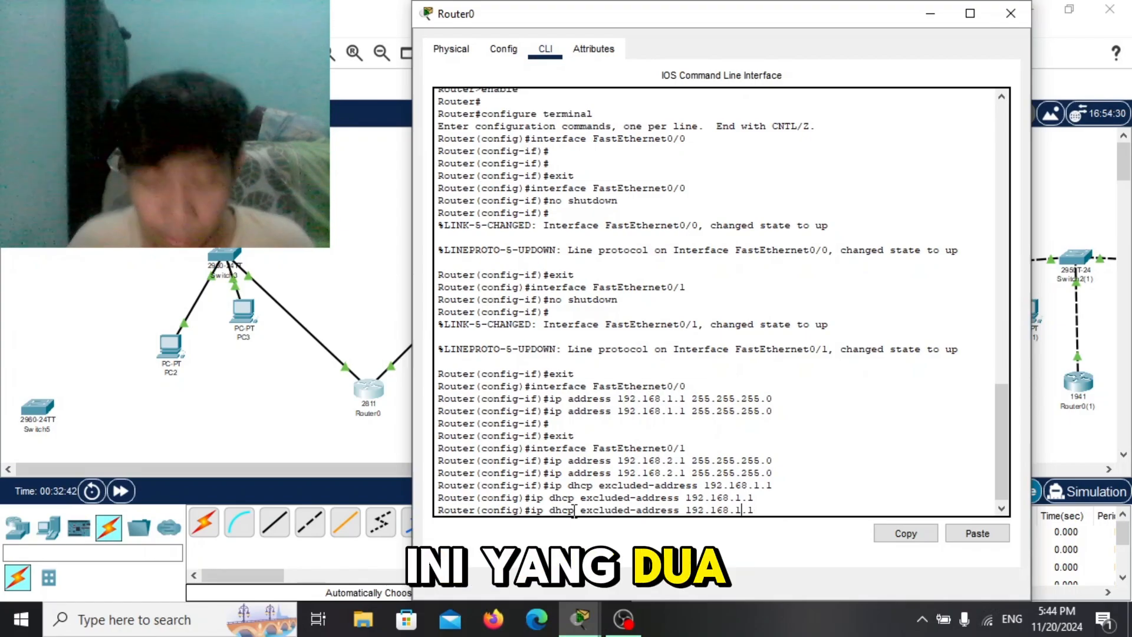
key("Left")
key("BackSpace")
type("2")
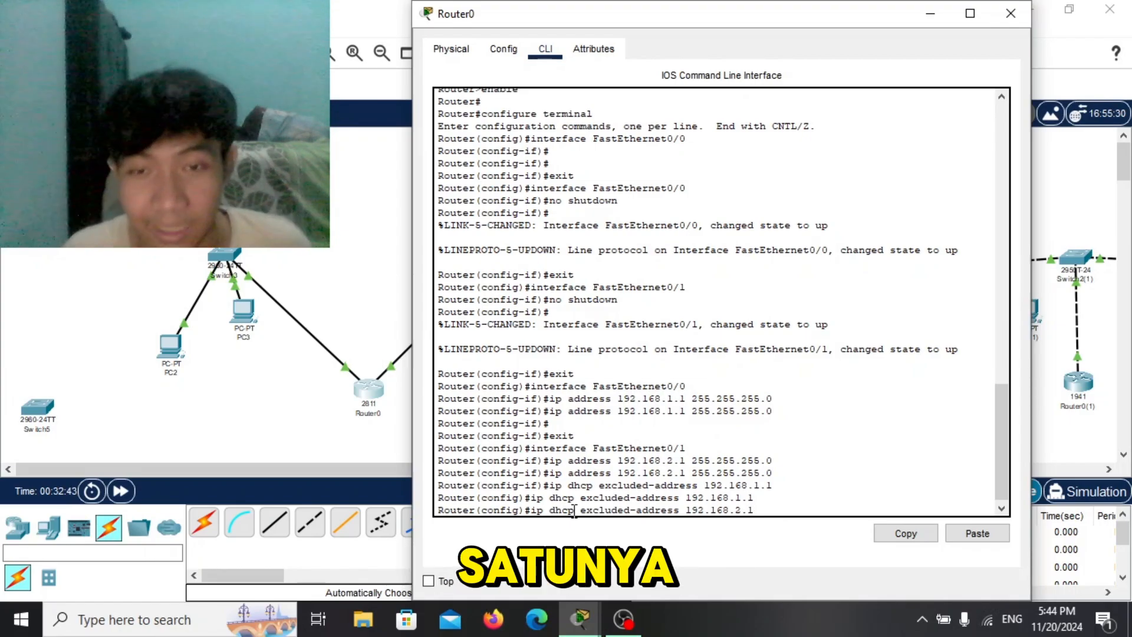
key("Return")
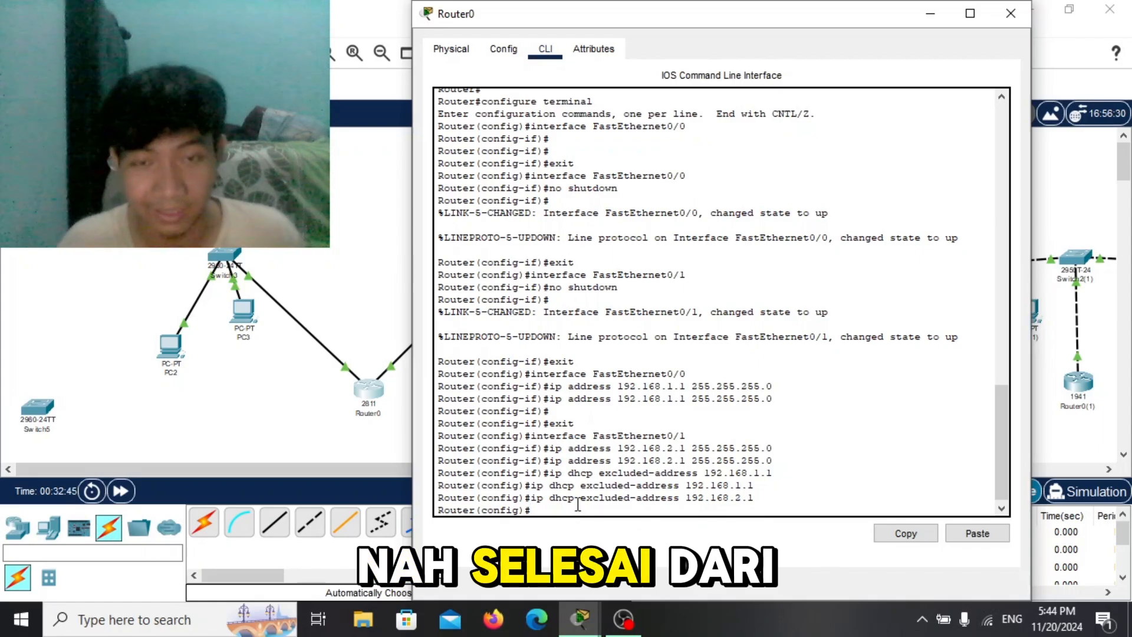
left_click_drag(754, 498, 437, 490)
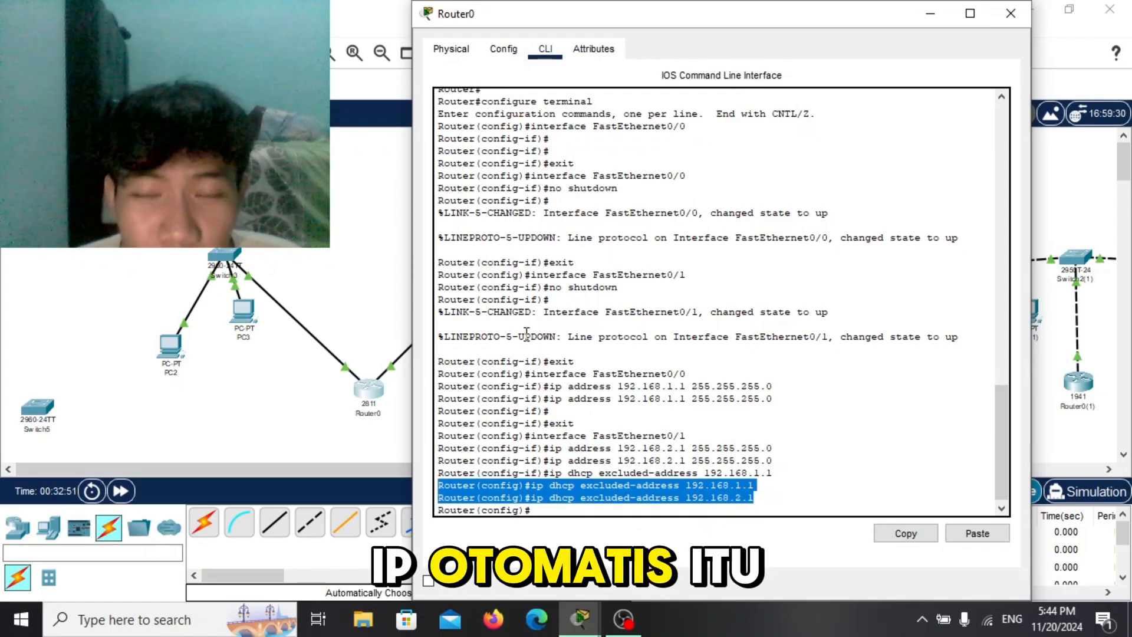
left_click(554, 511)
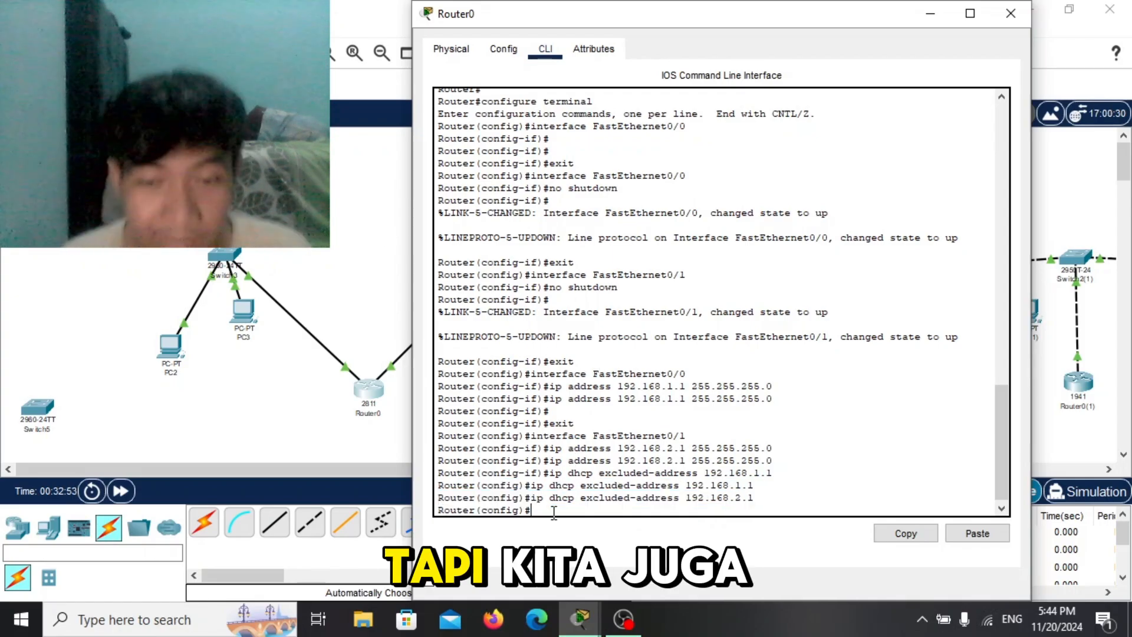
key("Return")
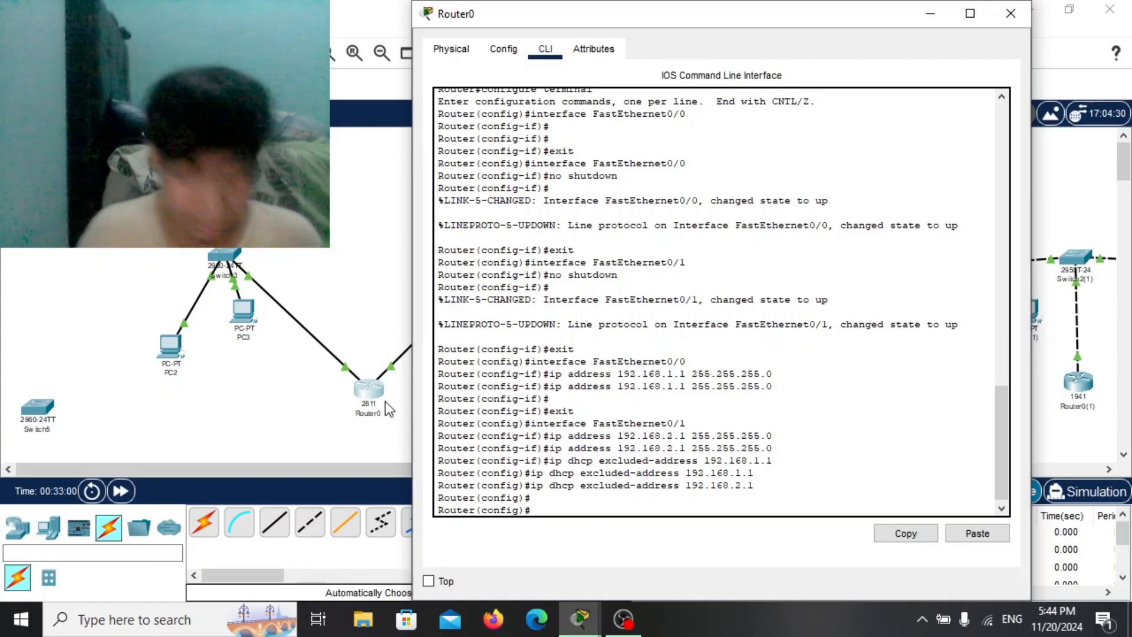
type("ip d")
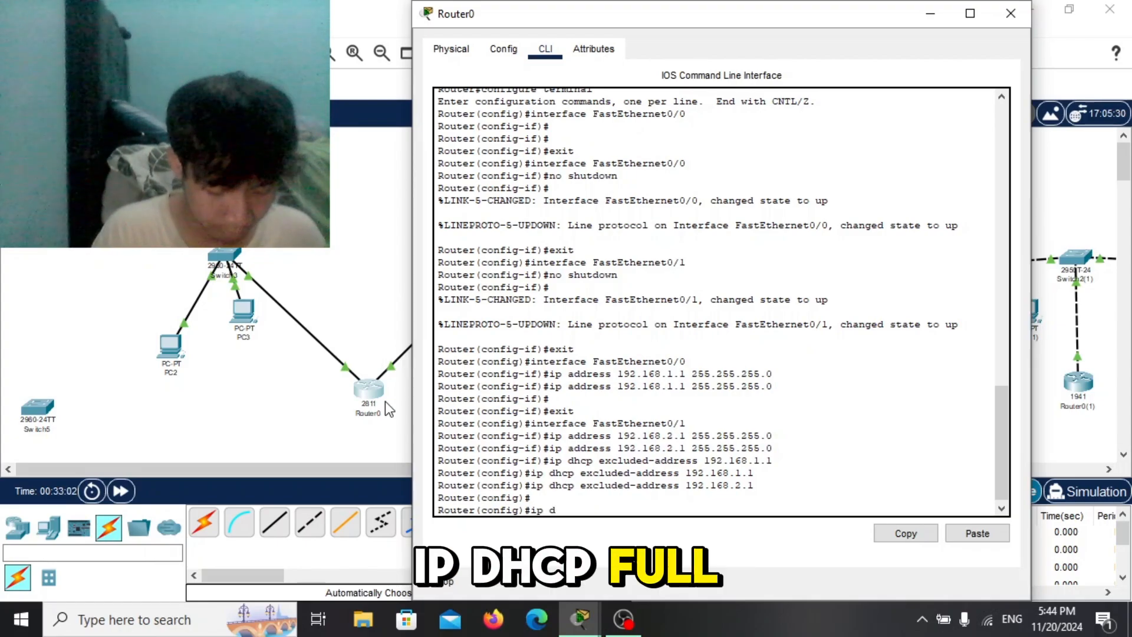
type("hcp pool")
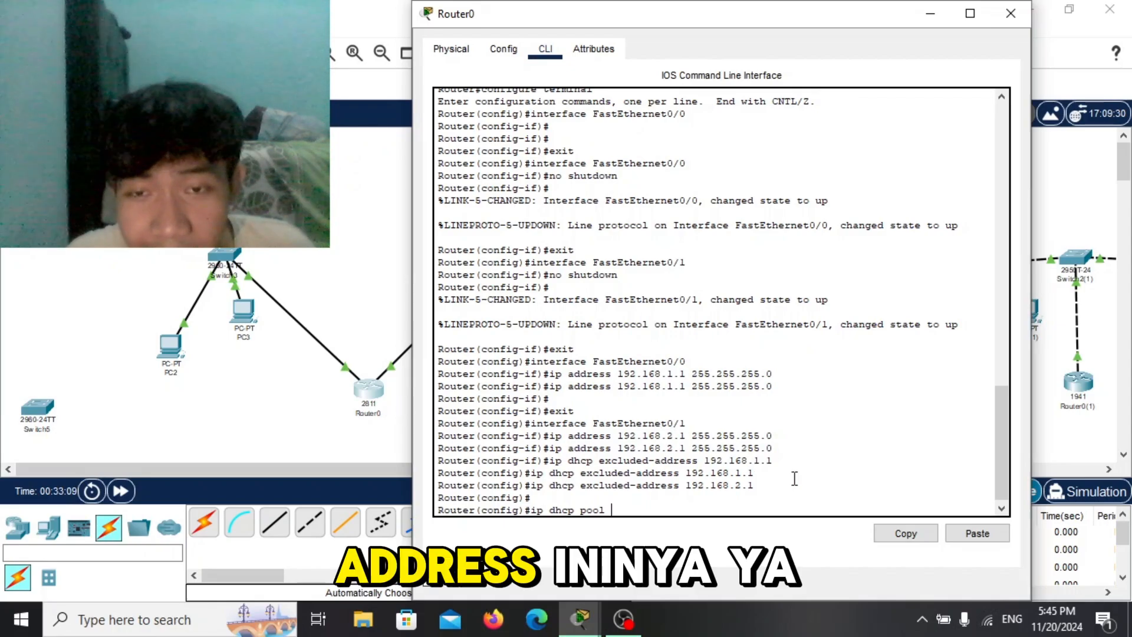
left_click_drag(762, 486, 685, 473)
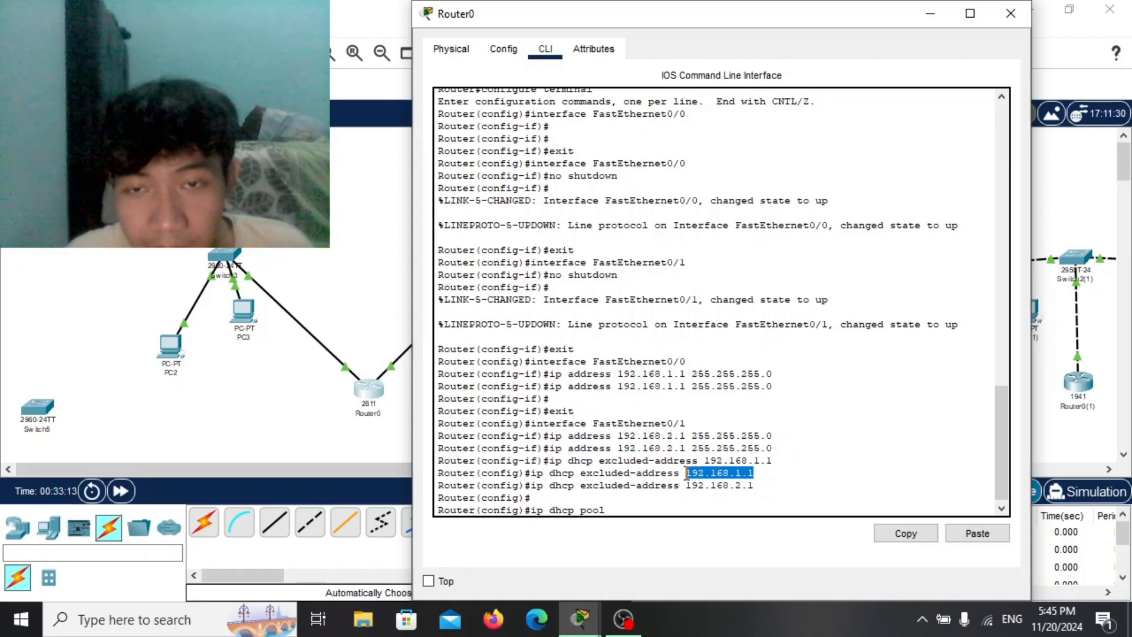
key("ctrl+c")
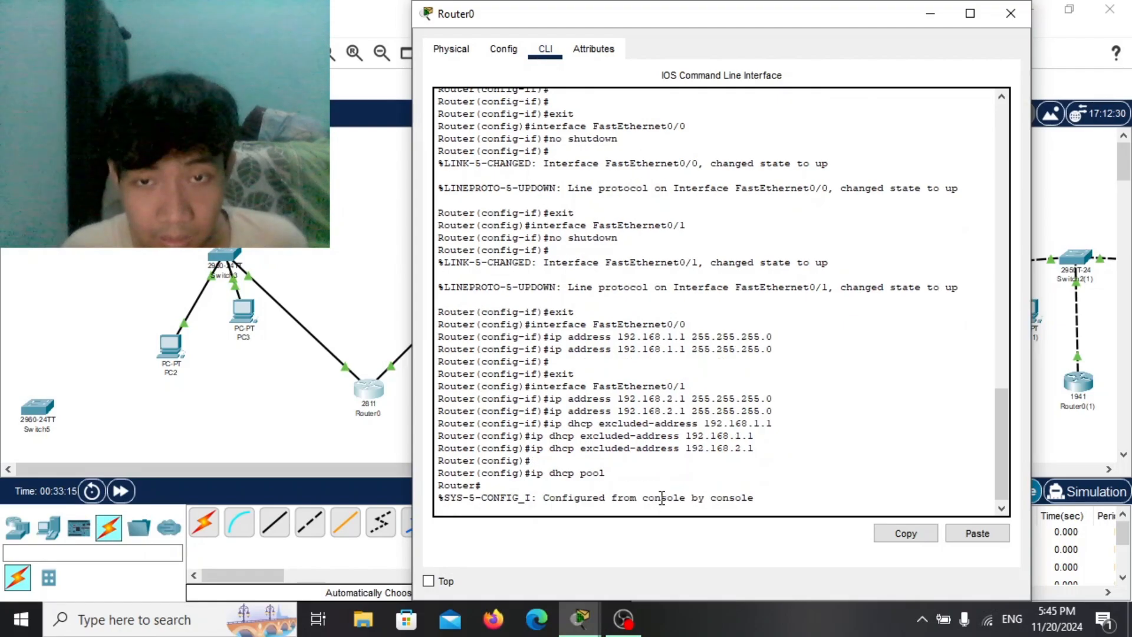
left_click(618, 476)
left_click(557, 487)
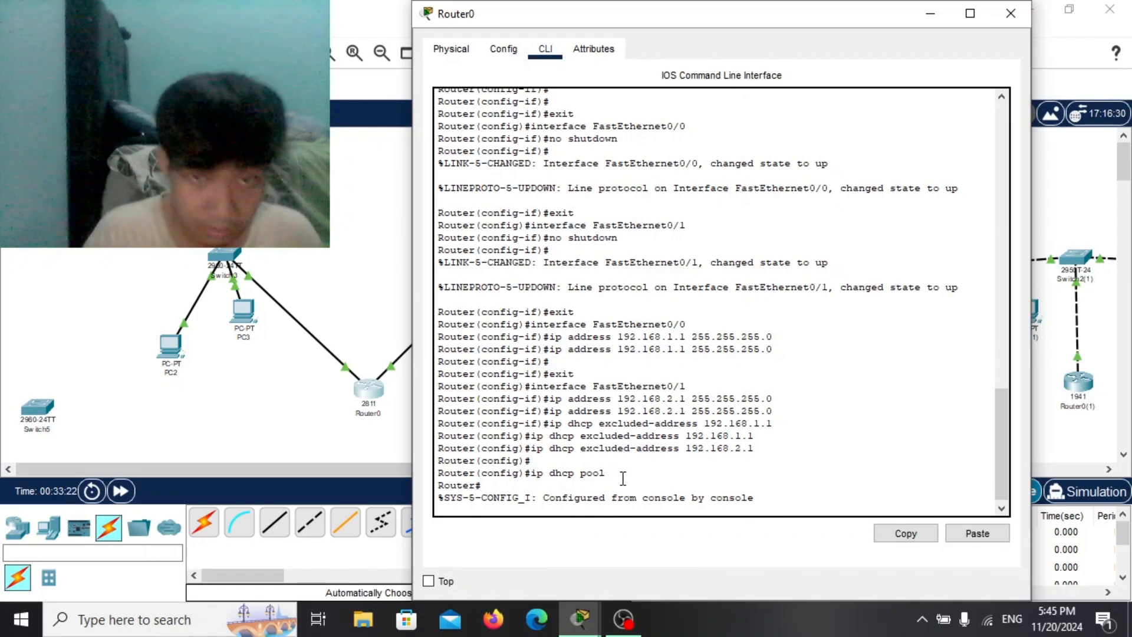
Return to global configuration mode with the config command, choosing terminal as the configuration source
type("co")
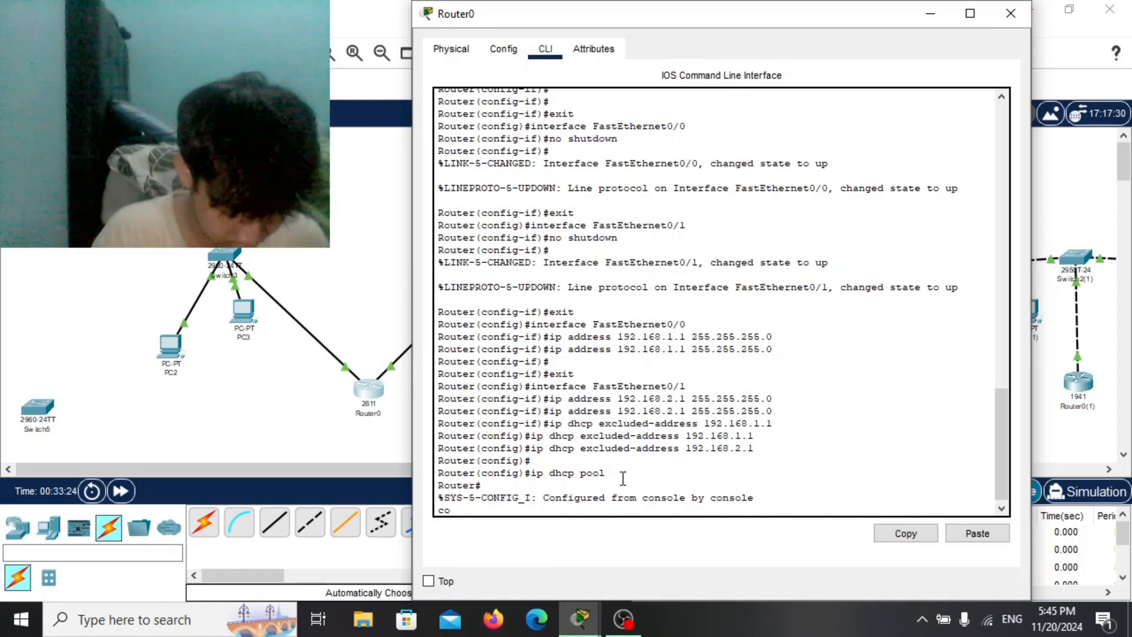
type("nfig")
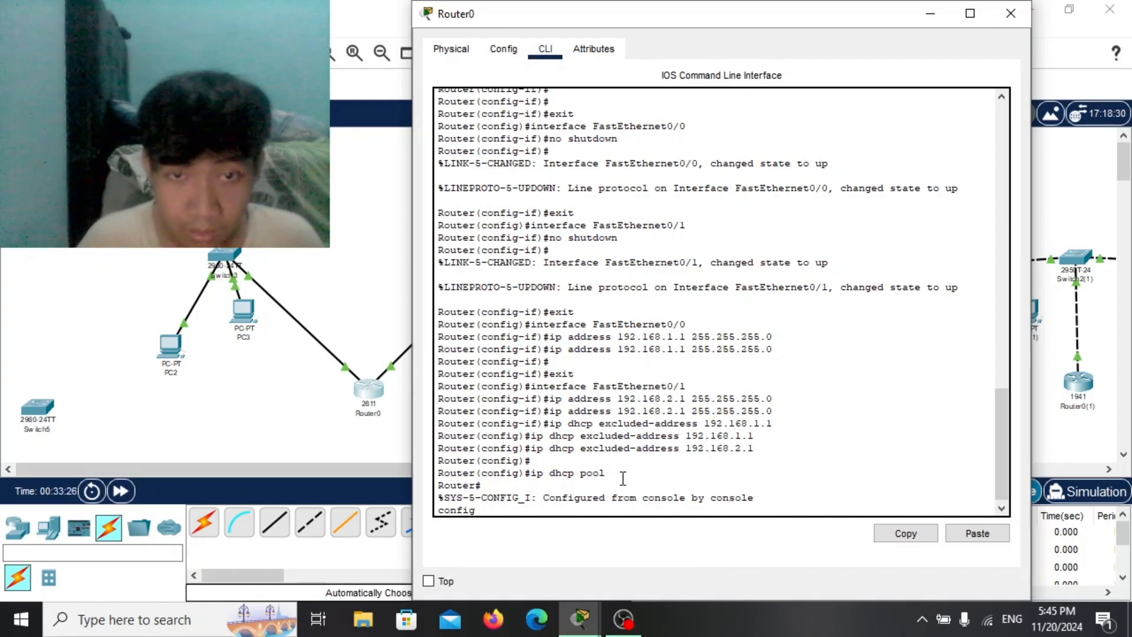
key("Return")
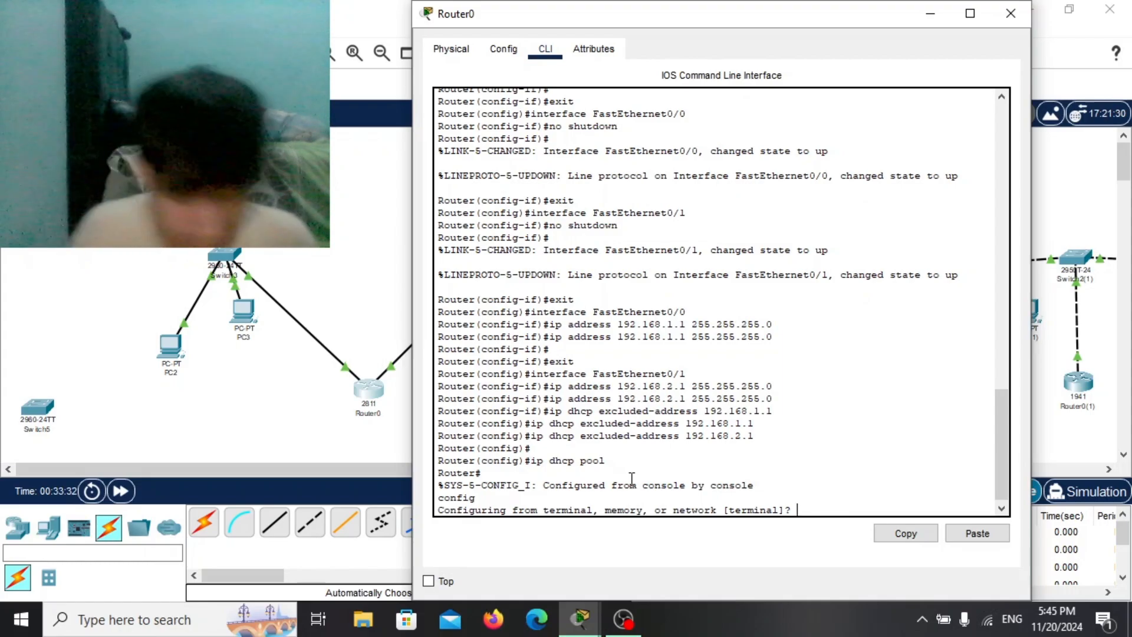
type("terminal")
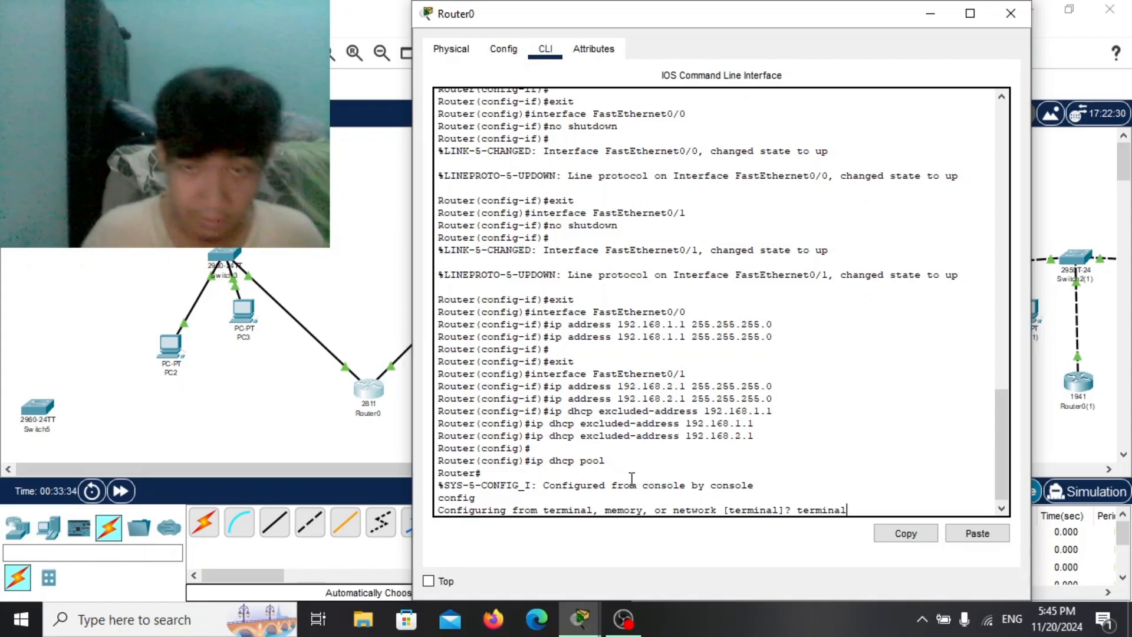
key("Return")
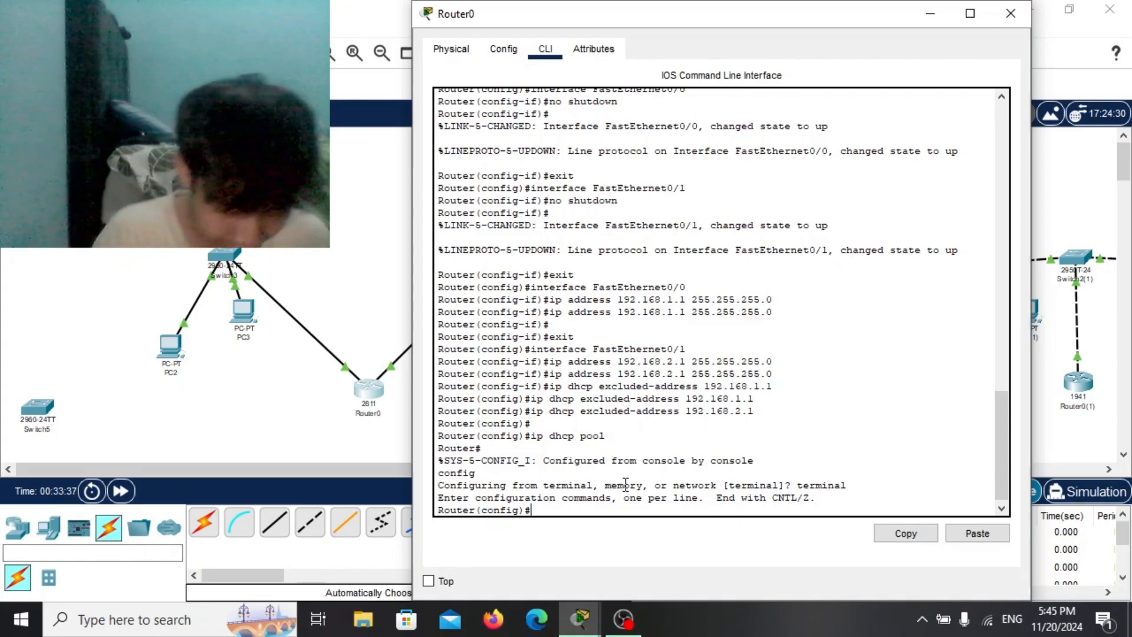
Search Router0's command history for the earlier ip dhcp pool command
type("i")
key("Up")
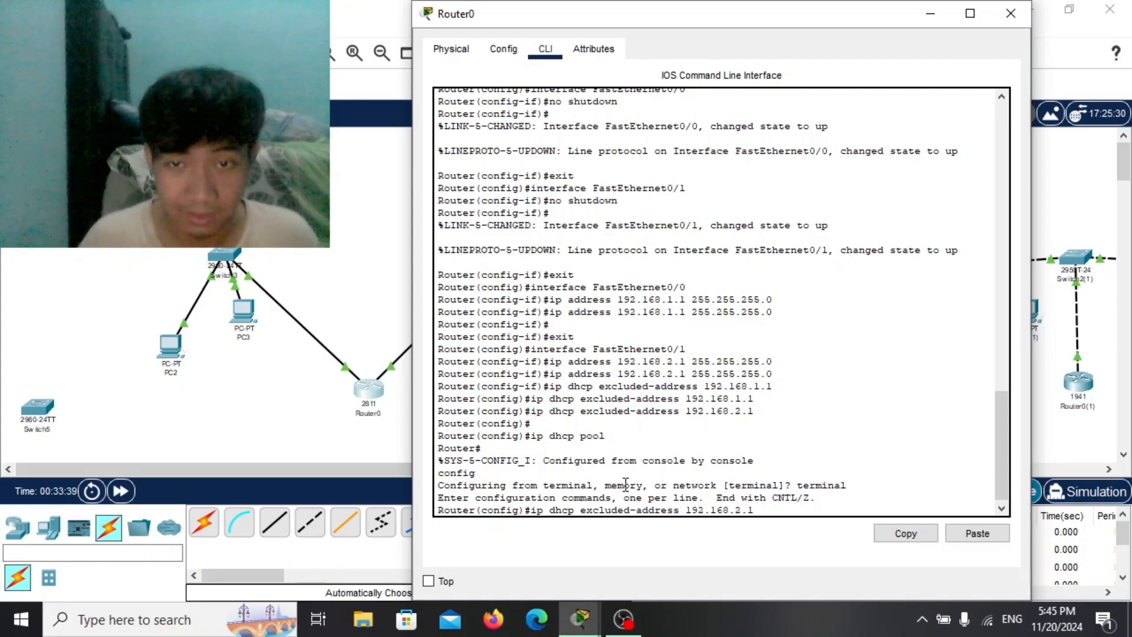
key("Up")
key("Up")
key("Up")
key("Up")
key("Up")
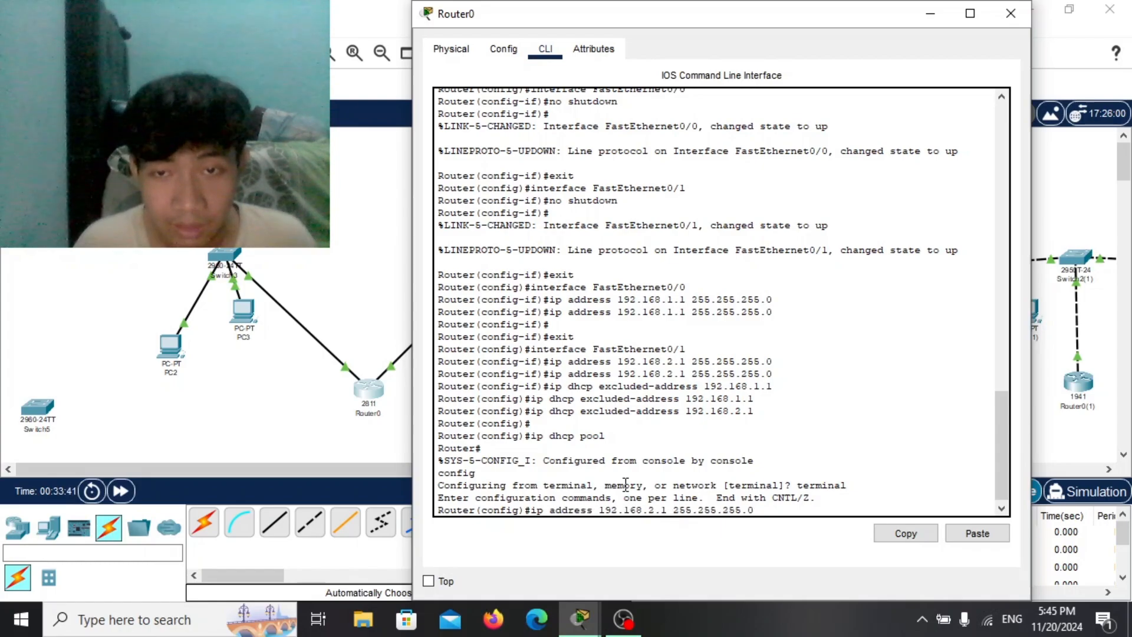
key("Up")
key("Down")
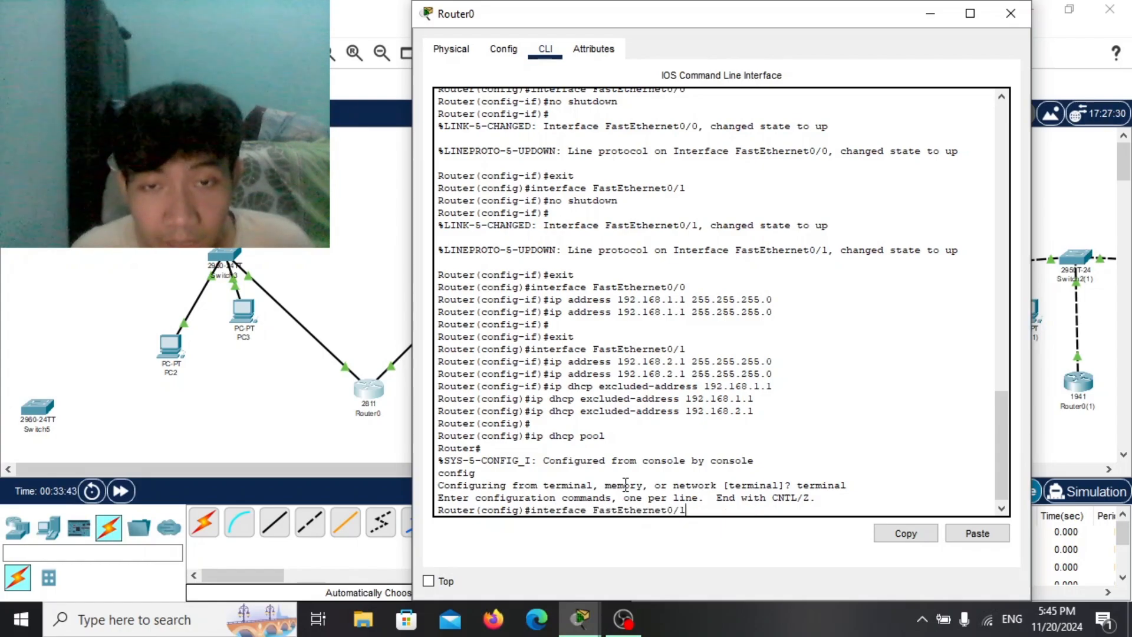
key("Down")
key("Down")
key("Down")
key("Down")
key("Down")
key("Down")
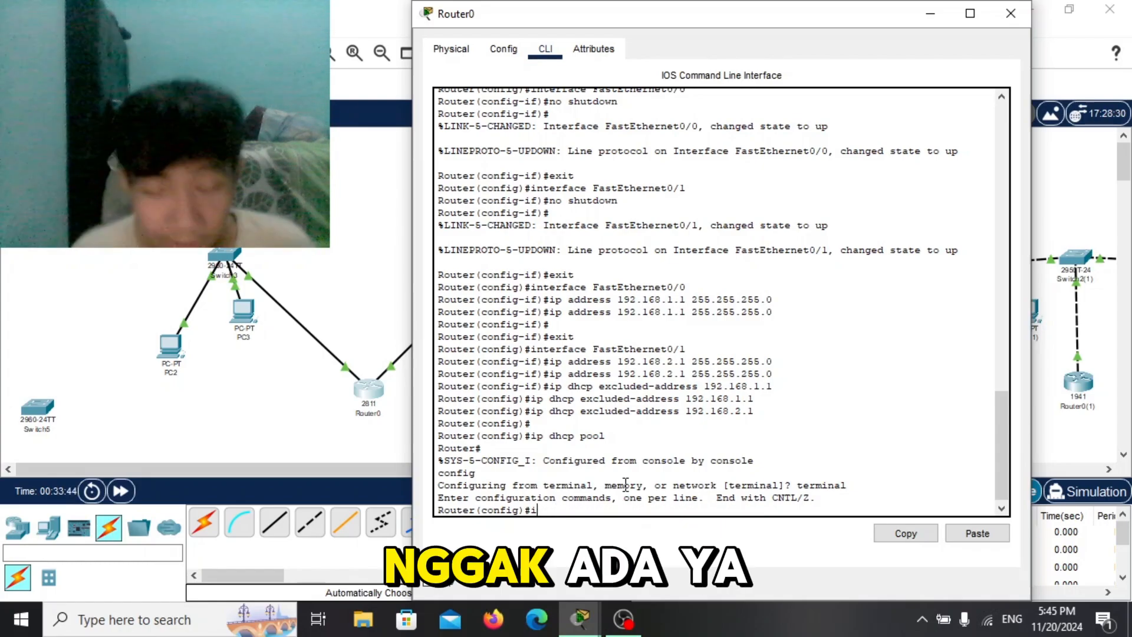
Create a DHCP pool named 192.168.1.1 on Router0 with the ip dhcp pool command
type("p dhcp")
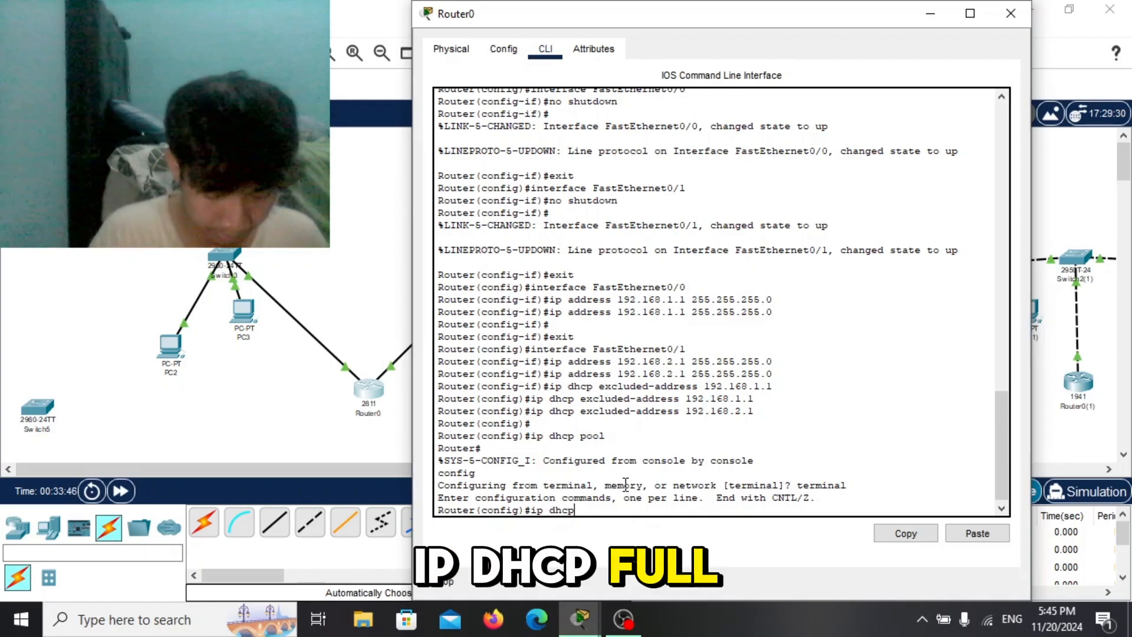
type(" pool")
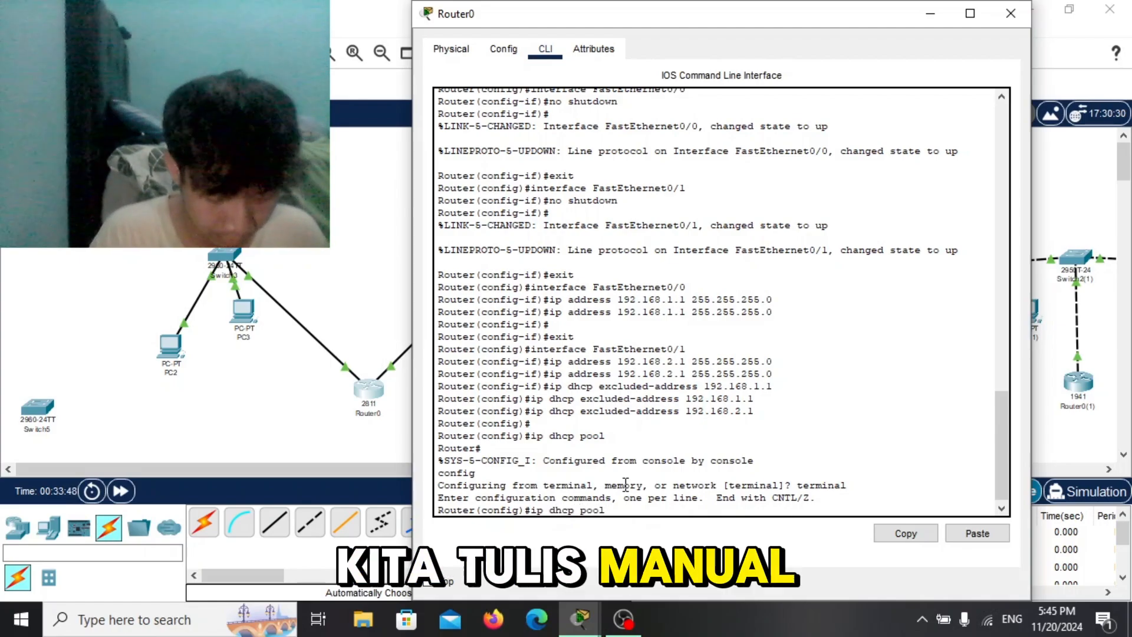
type(" 192.")
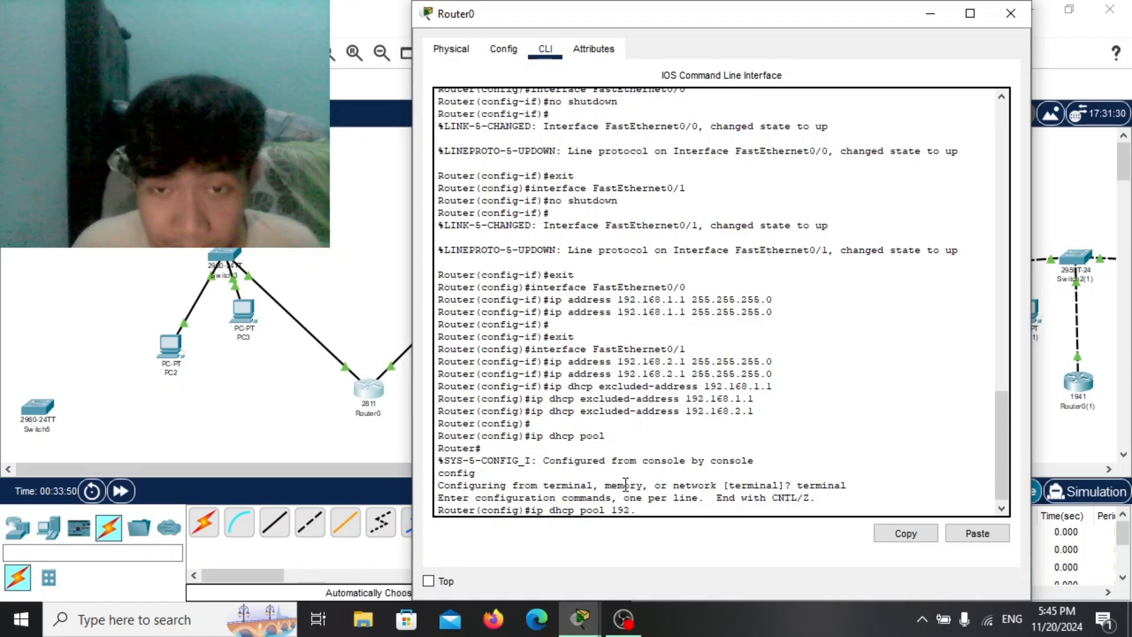
type("168.1.1")
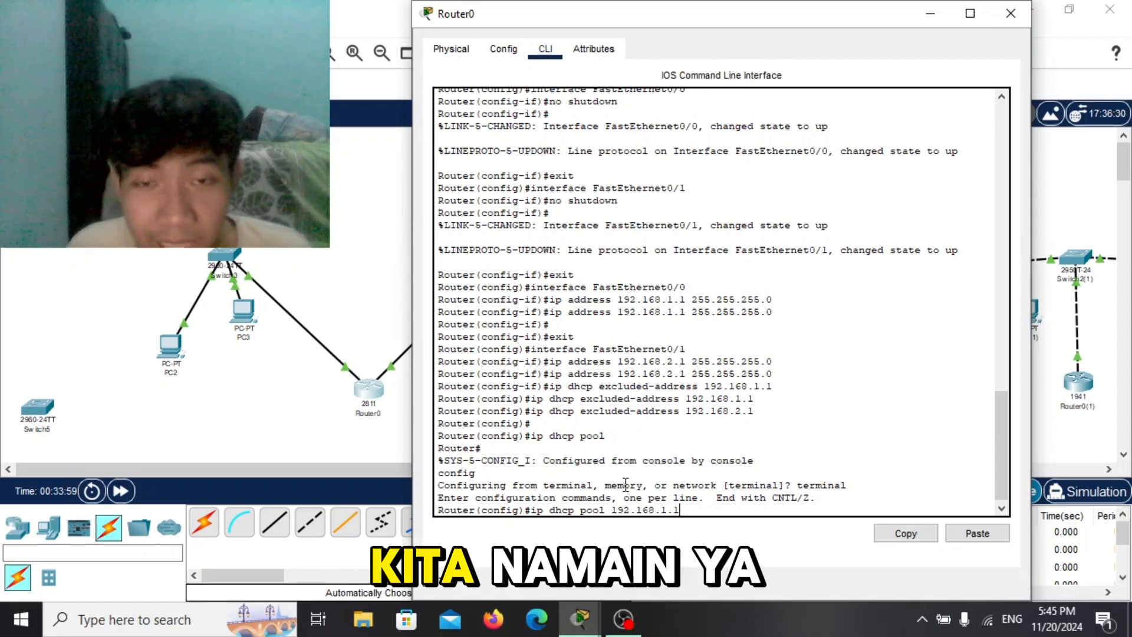
key("Return")
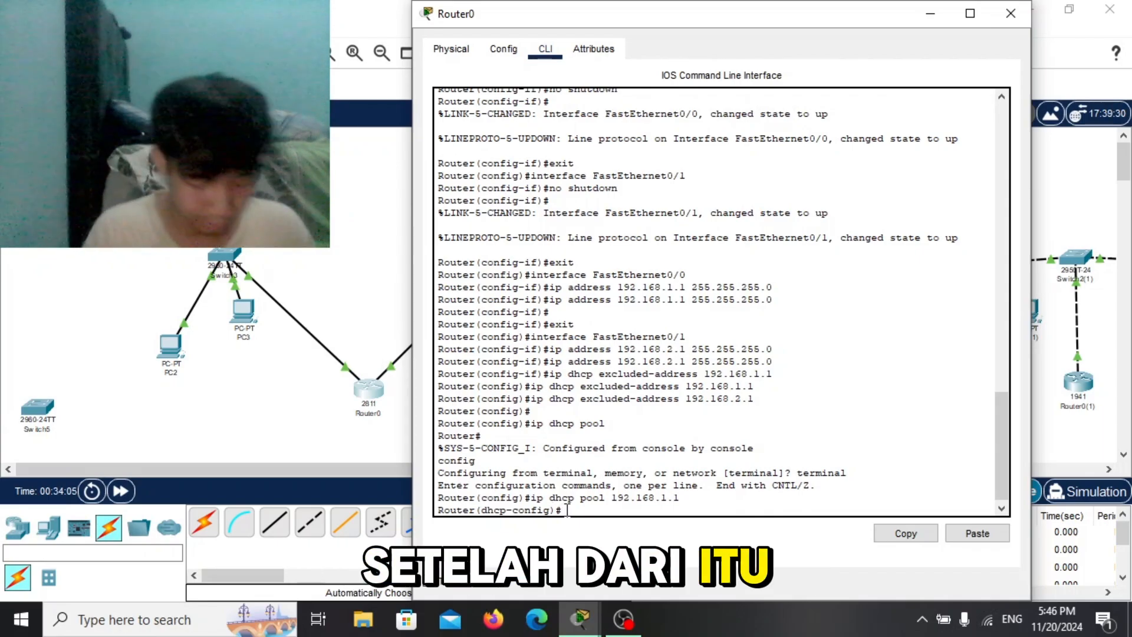
Try to define the DHCP pool's network with the command network 192.168.10 255.255.255.0
type("ne")
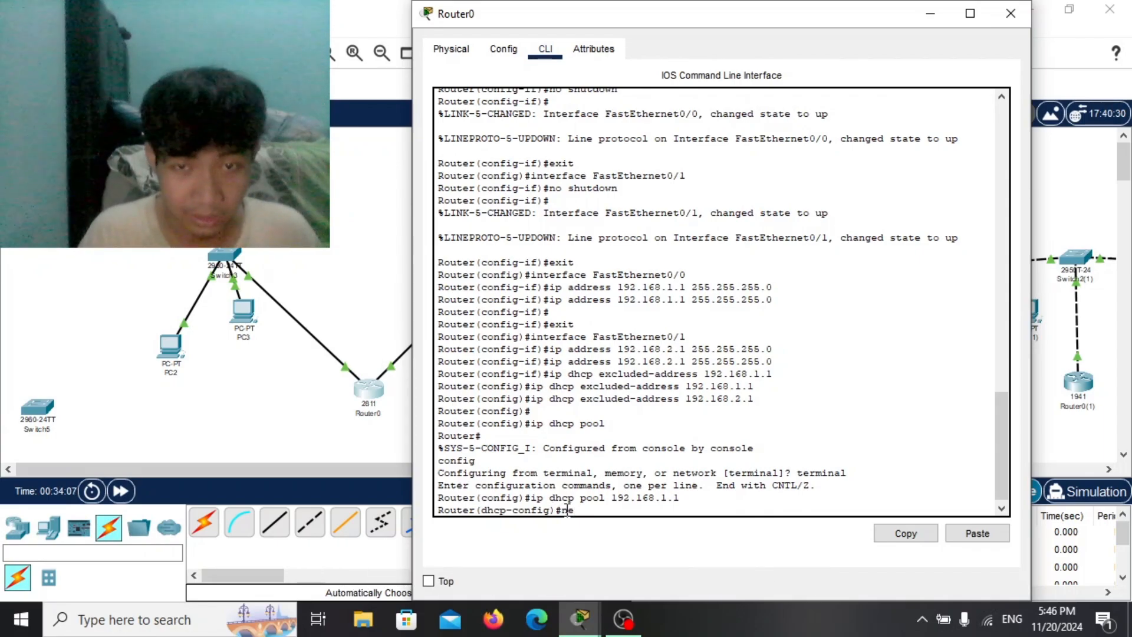
type("tw")
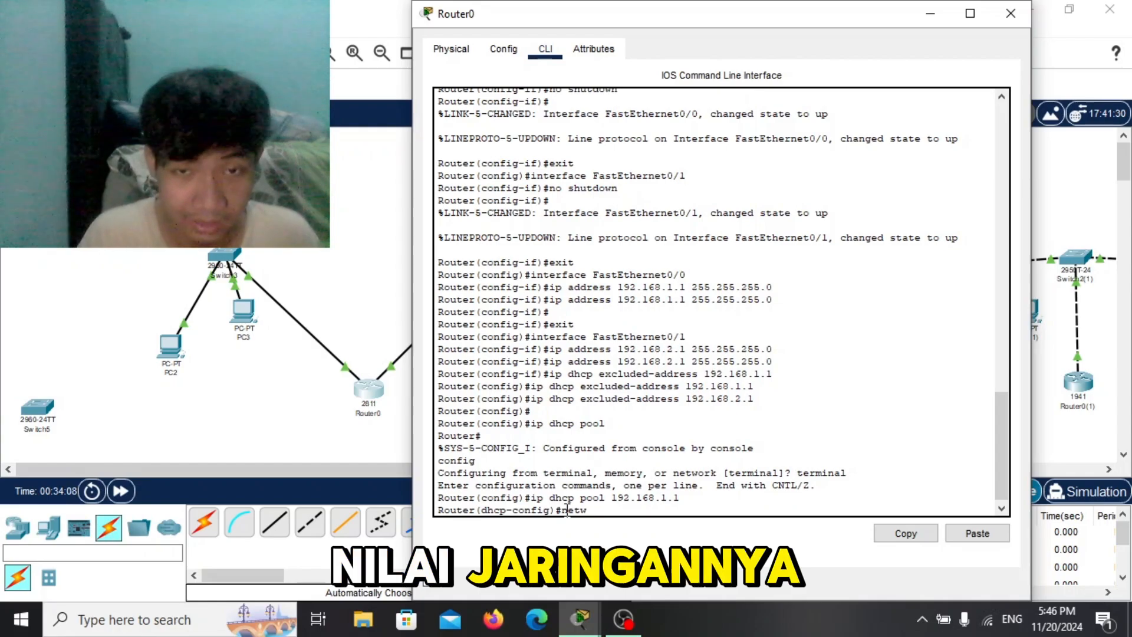
type("twork")
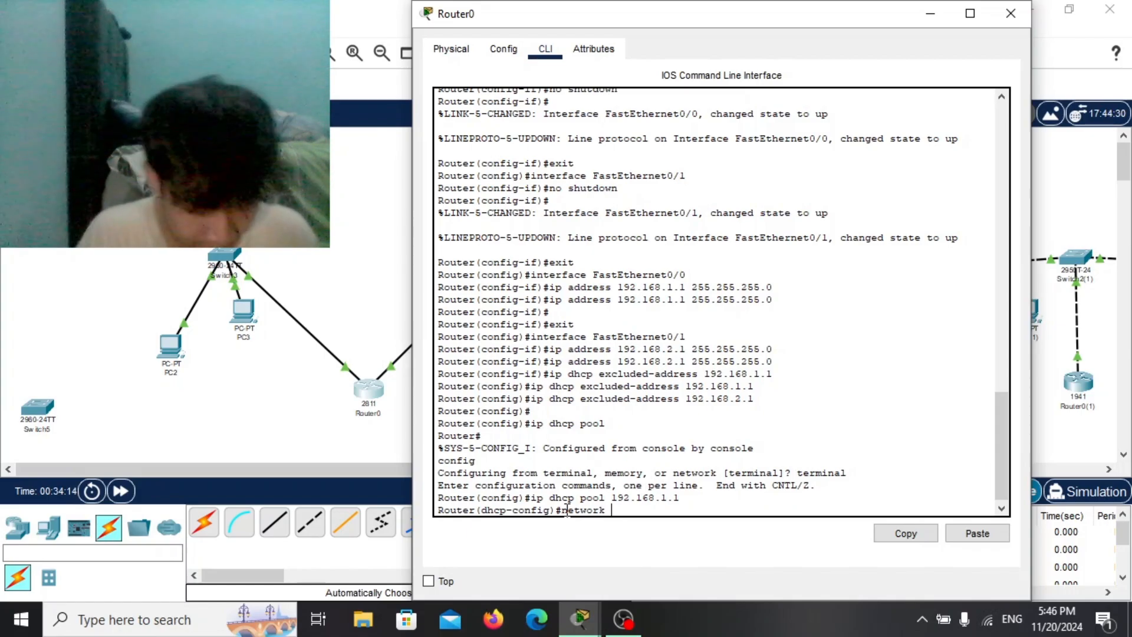
type(" 192.")
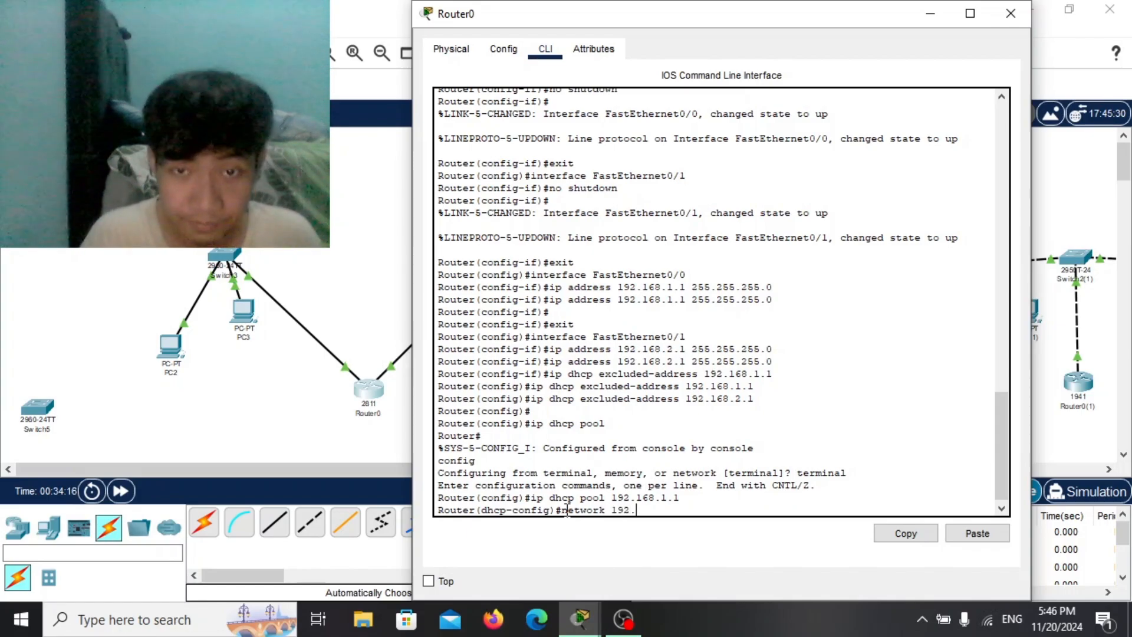
type("168")
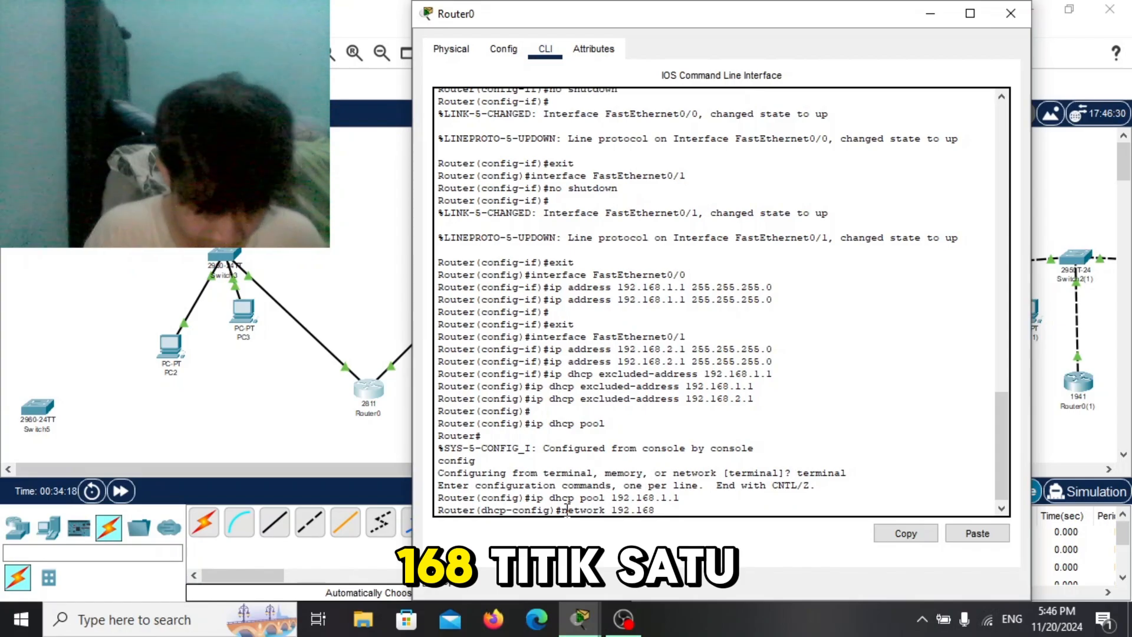
type(".10")
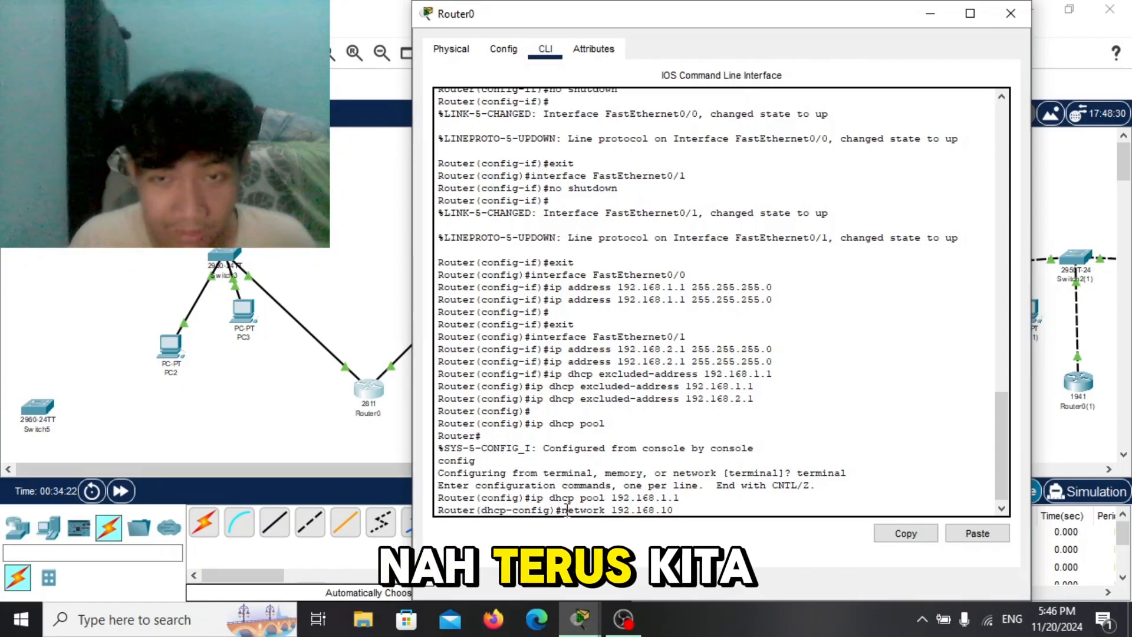
type(" 255.255")
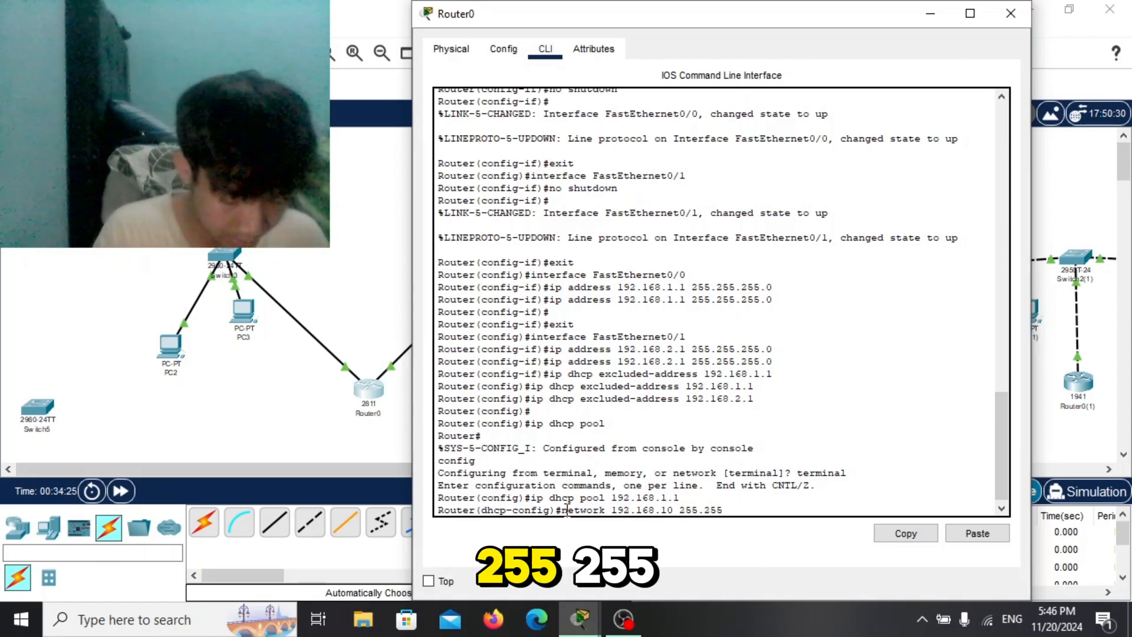
type(".255")
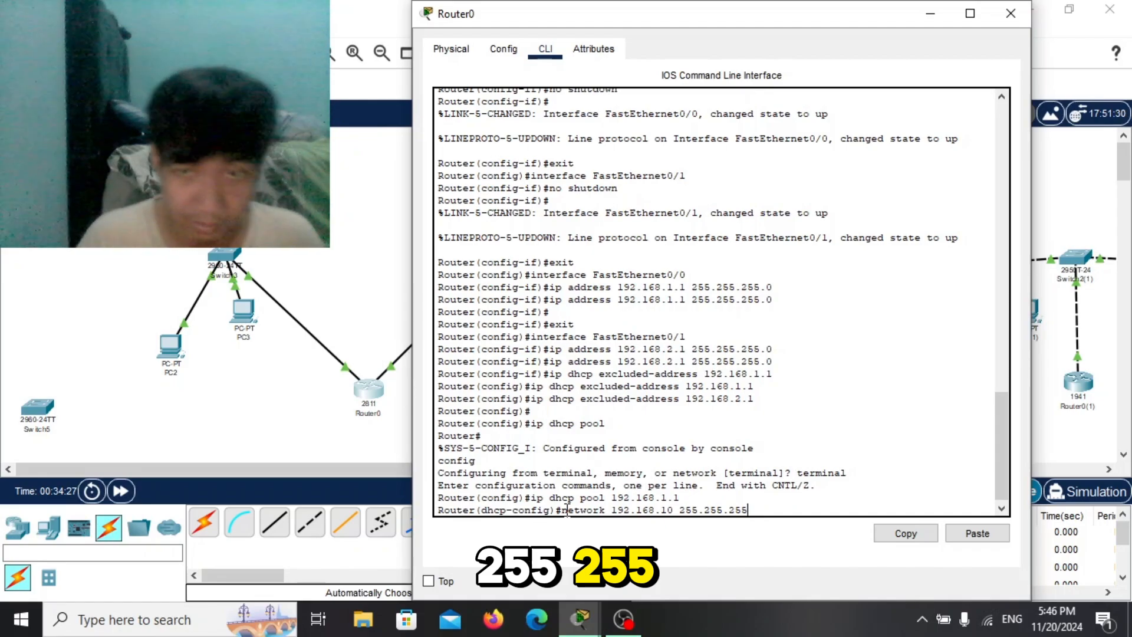
type(".")
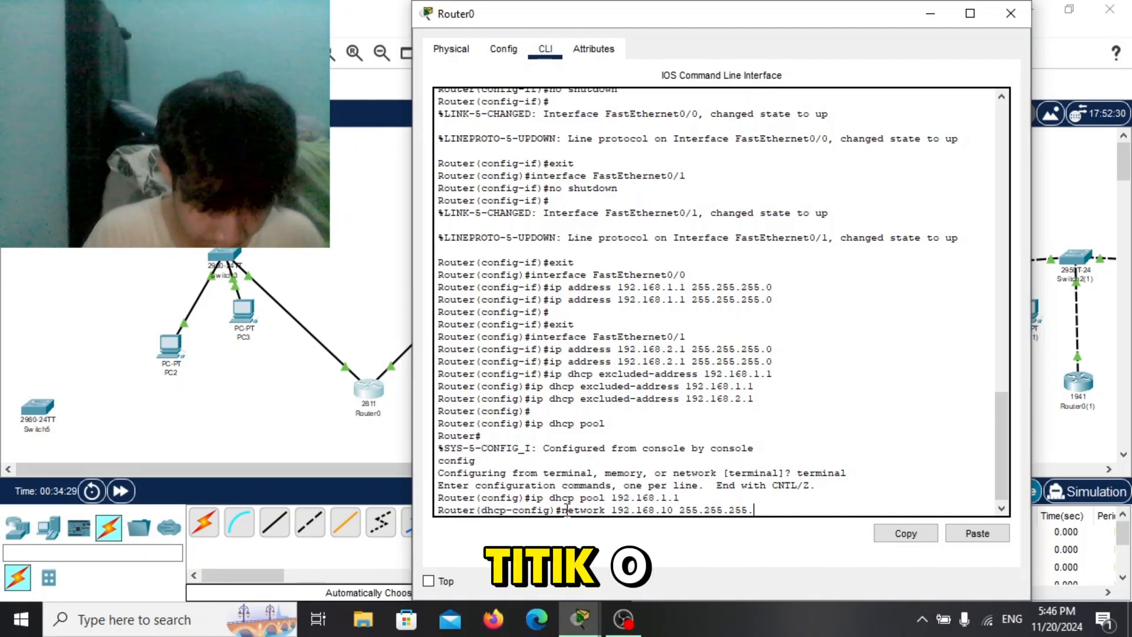
type("0")
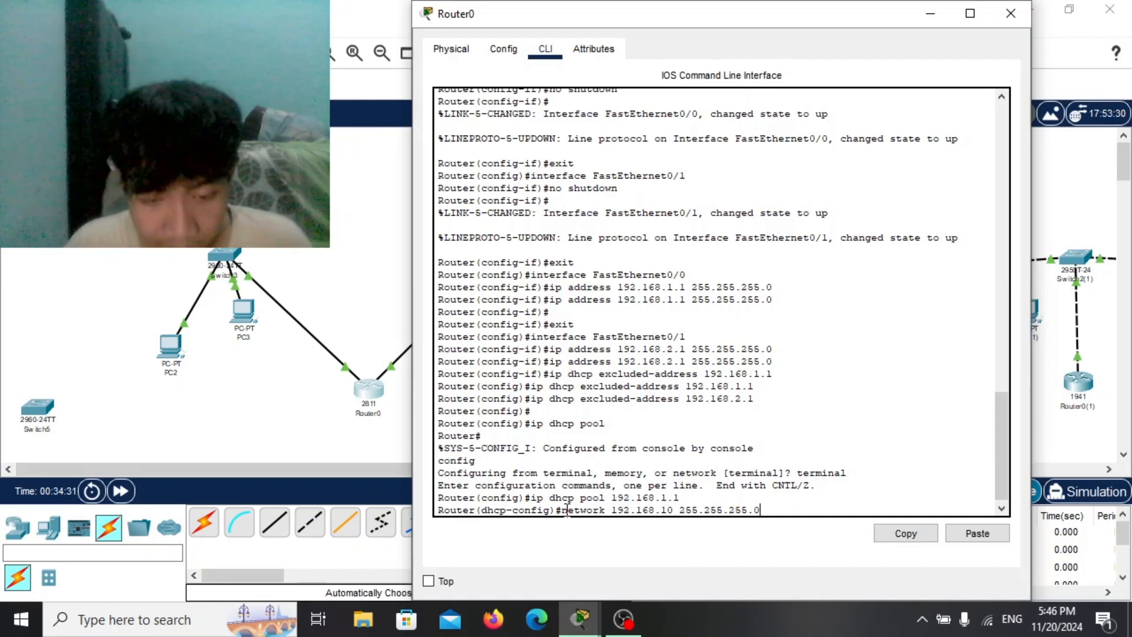
key("Return")
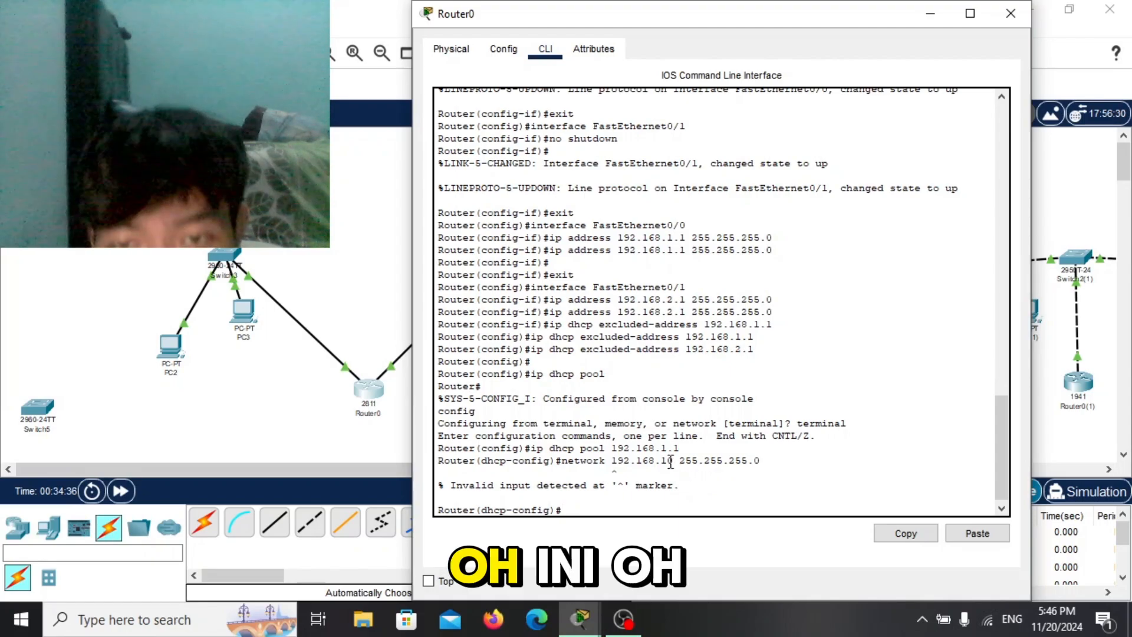
Reuse the previous network command with its address corrected to 192.168.1.0, keeping mask 255.255.255.0, and run it for the pool
key("Up")
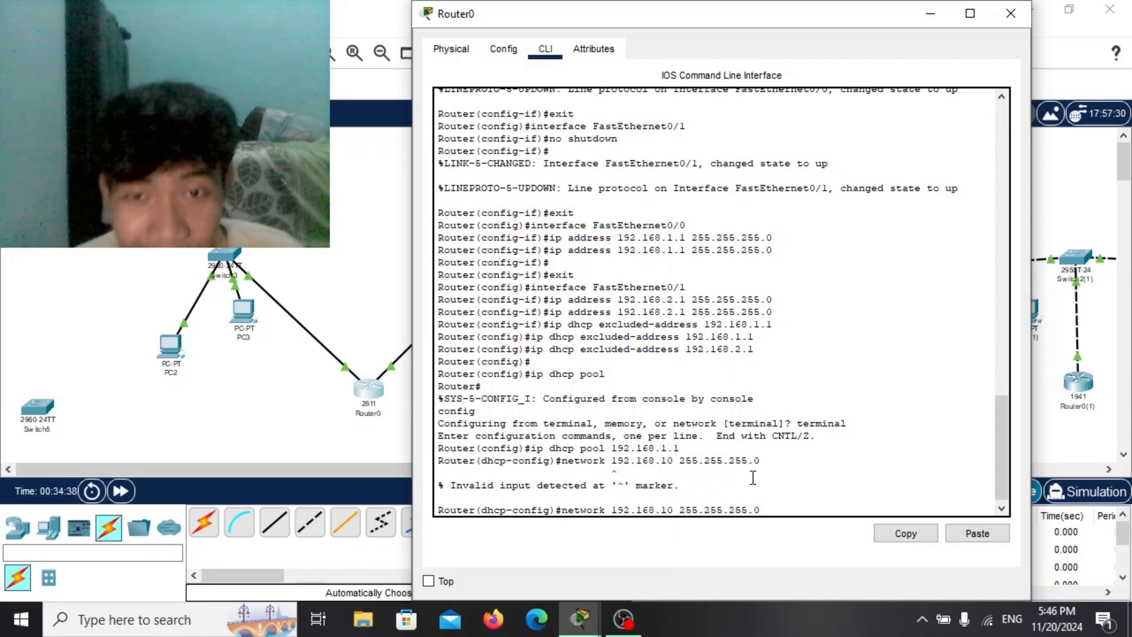
key("Left")
key("Left")
key("Left")
key("Left")
key("Left")
key("Left")
key("Left")
key("Left")
key("Left")
key("Left")
key("Left")
key("Left")
key("Left")
key("Left")
key("Left")
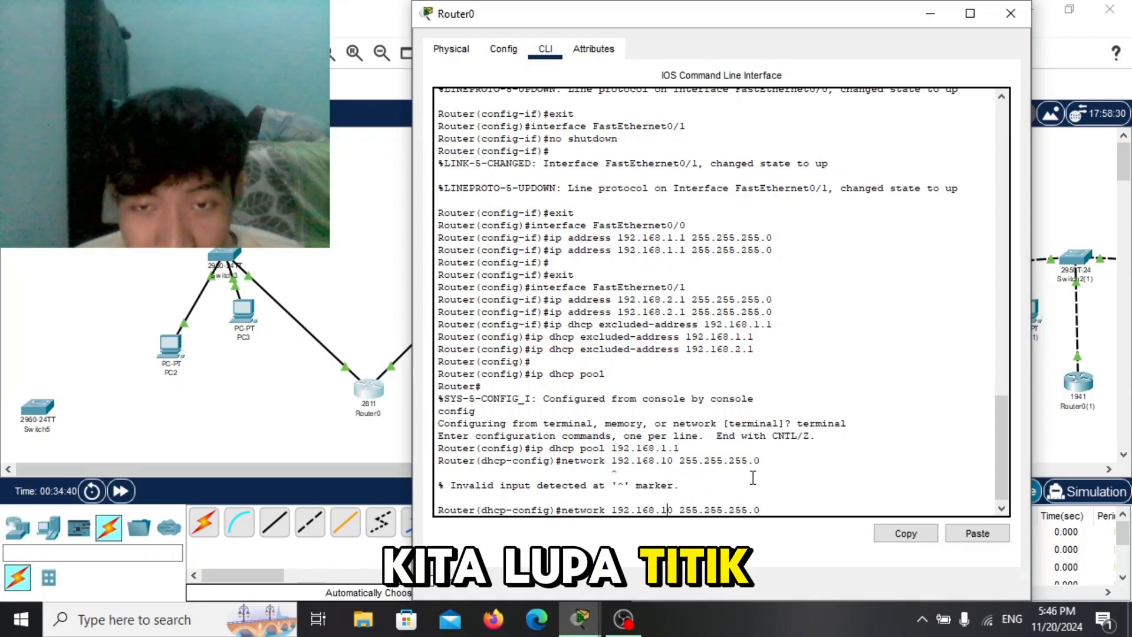
type(".")
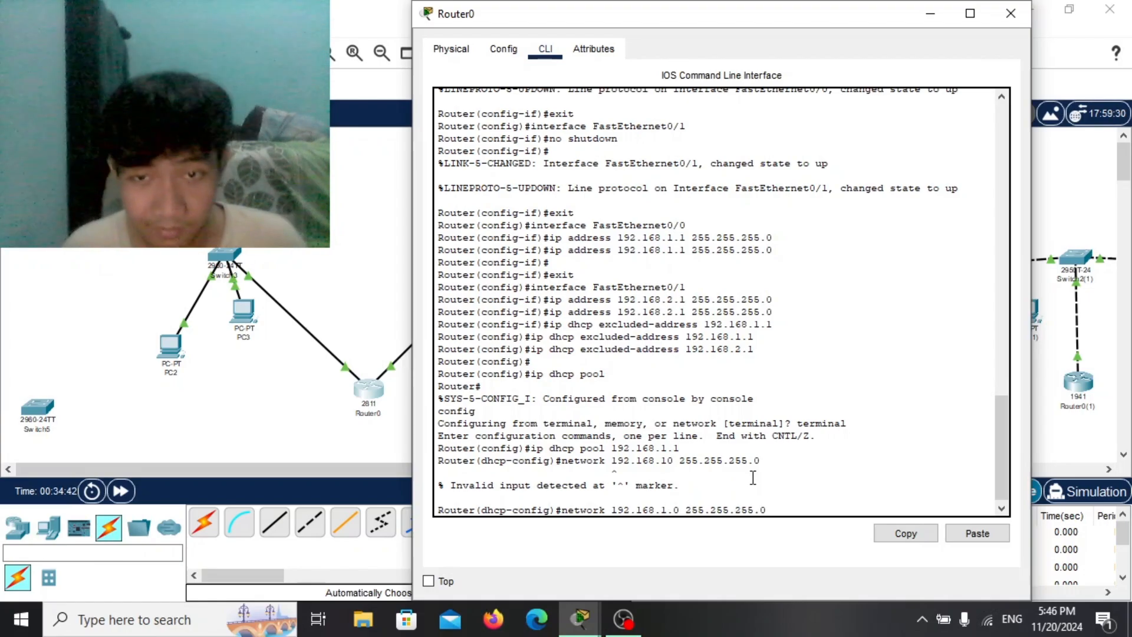
key("Return")
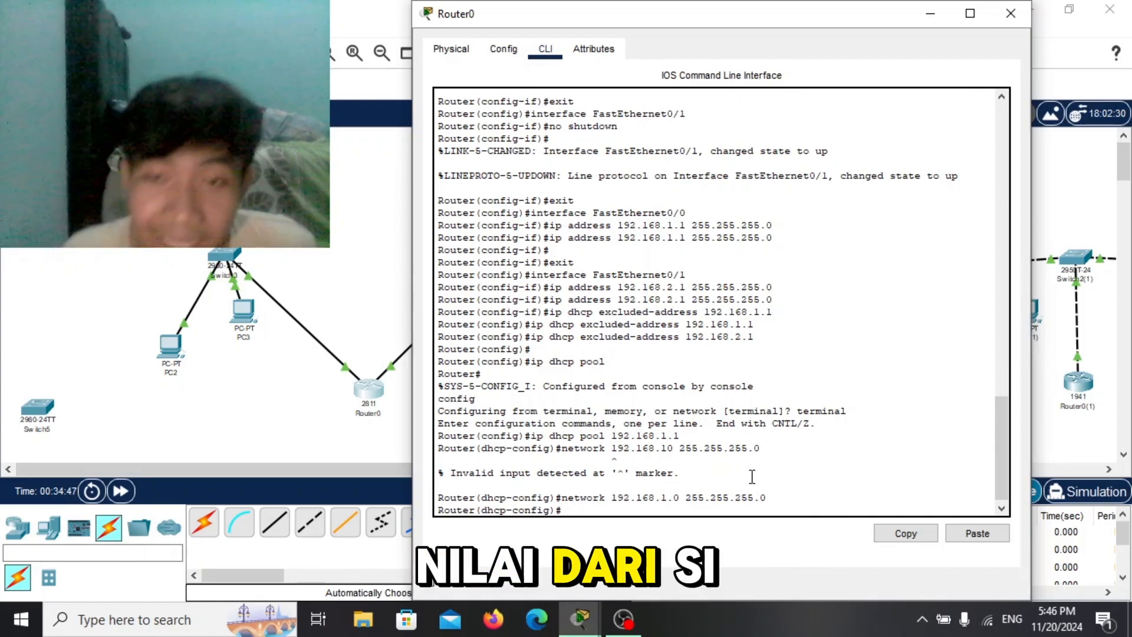
Set the DHCP pool's default gateway with the command default-router 192.168.1.1
left_click_drag(679, 436, 610, 436)
left_click(606, 508)
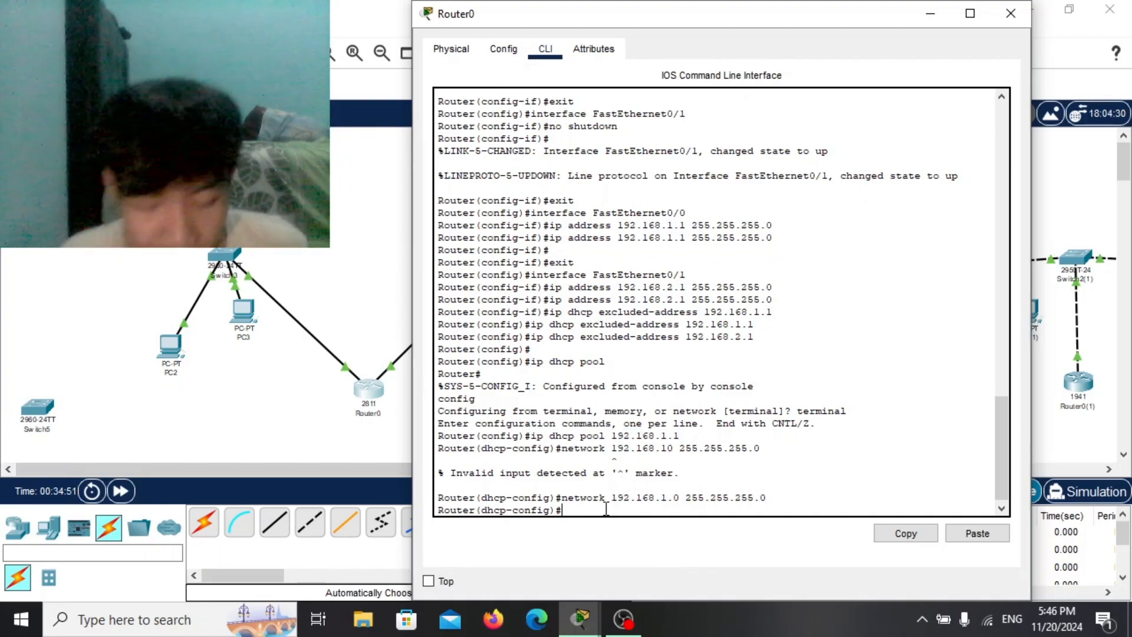
type("default")
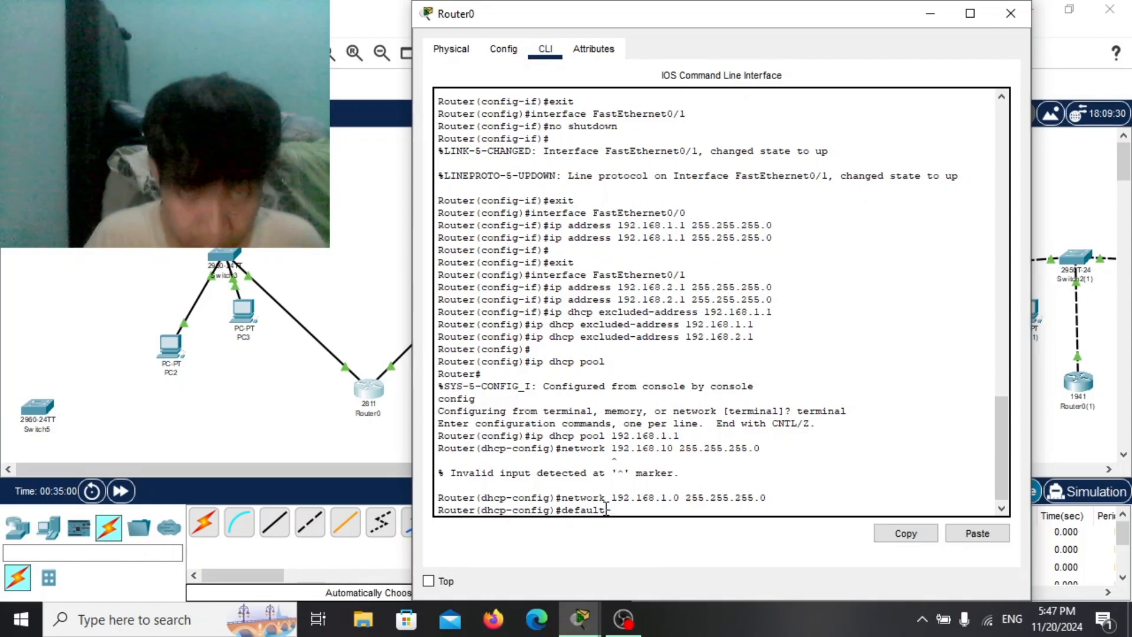
type("router")
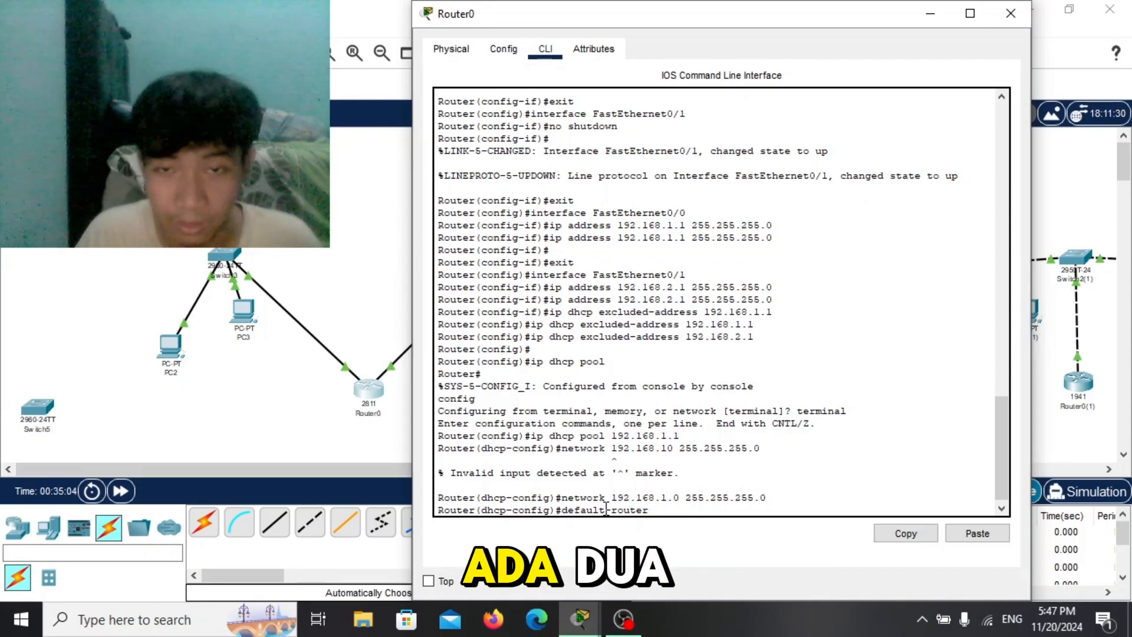
type(" 1")
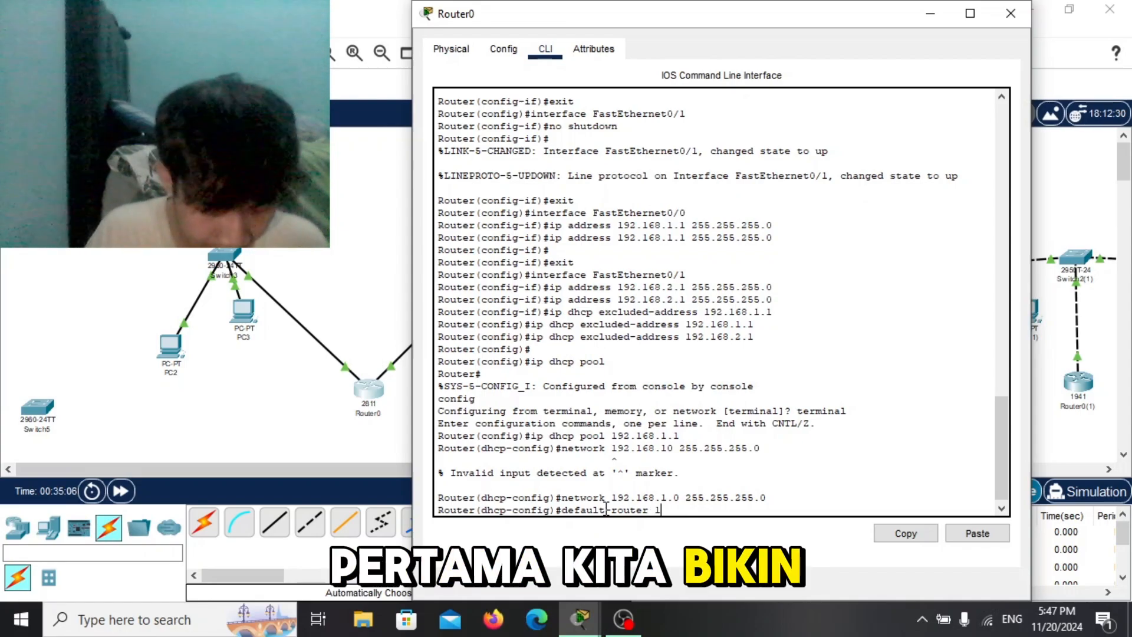
type("92.")
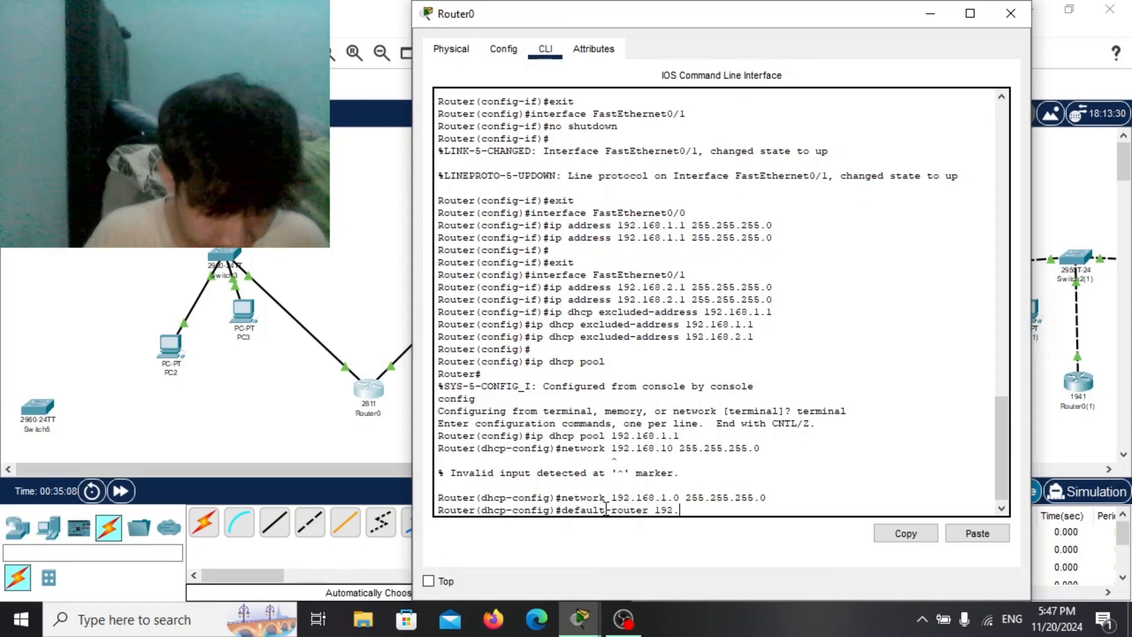
type("167")
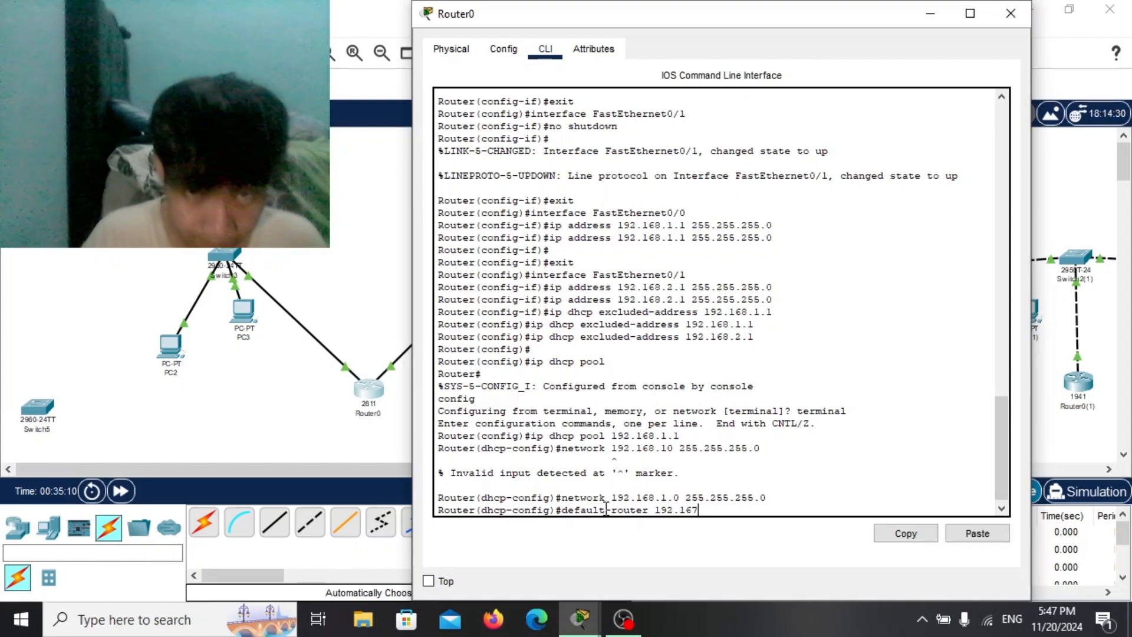
key("BackSpace")
key("BackSpace")
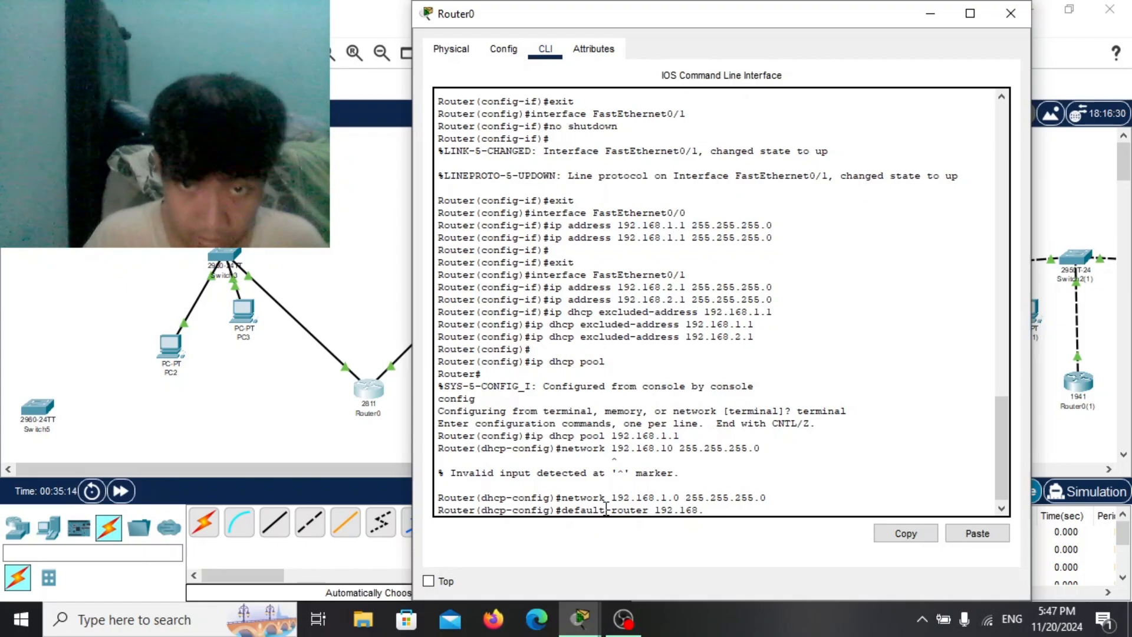
type("8.1.1")
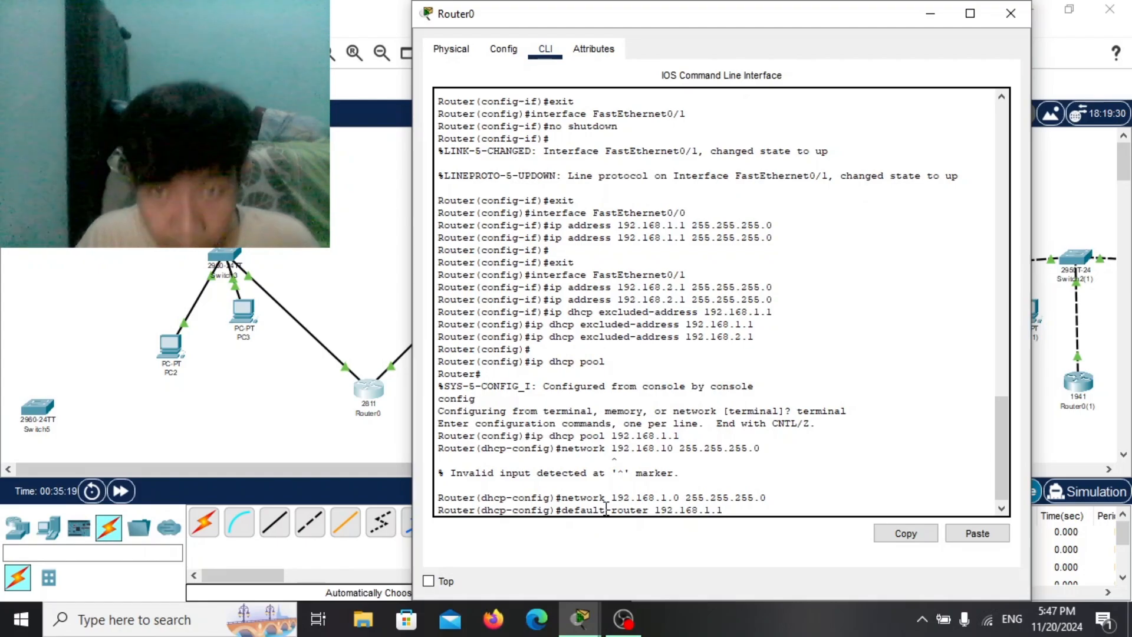
key("Return")
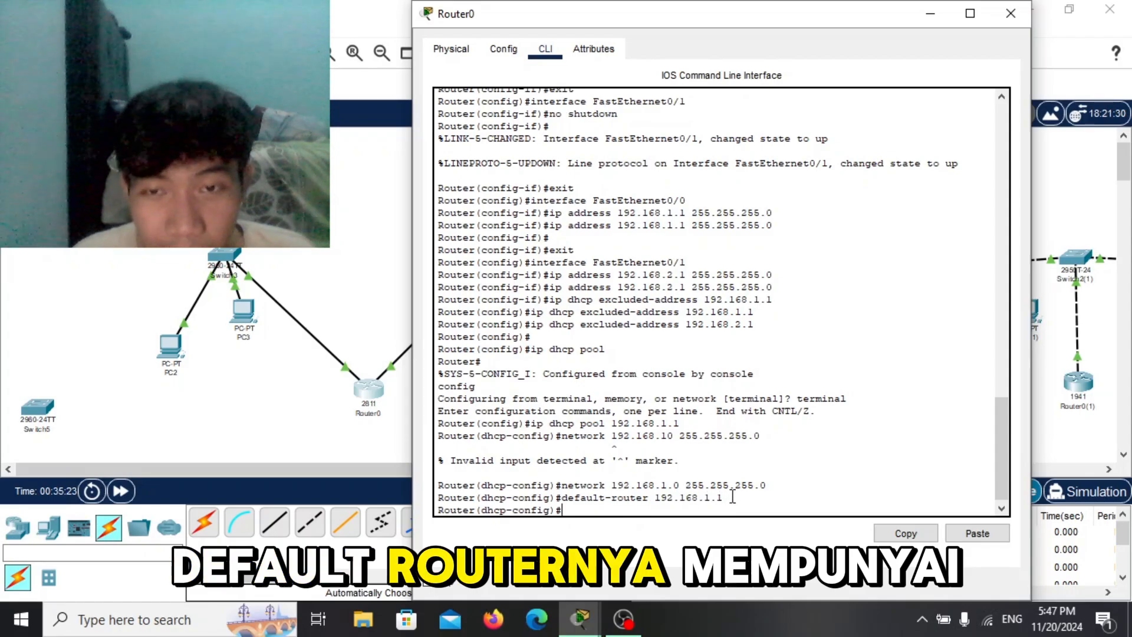
Set the DHCP pool's DNS server with the command dns-server 8.8.8.8
left_click_drag(724, 499, 575, 504)
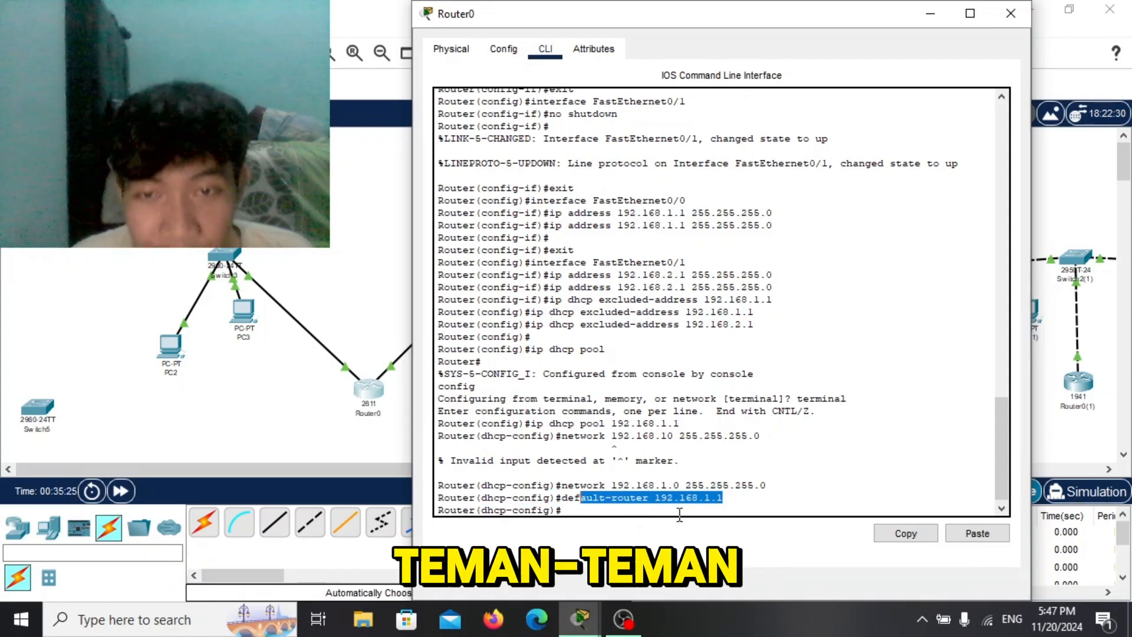
left_click(667, 510)
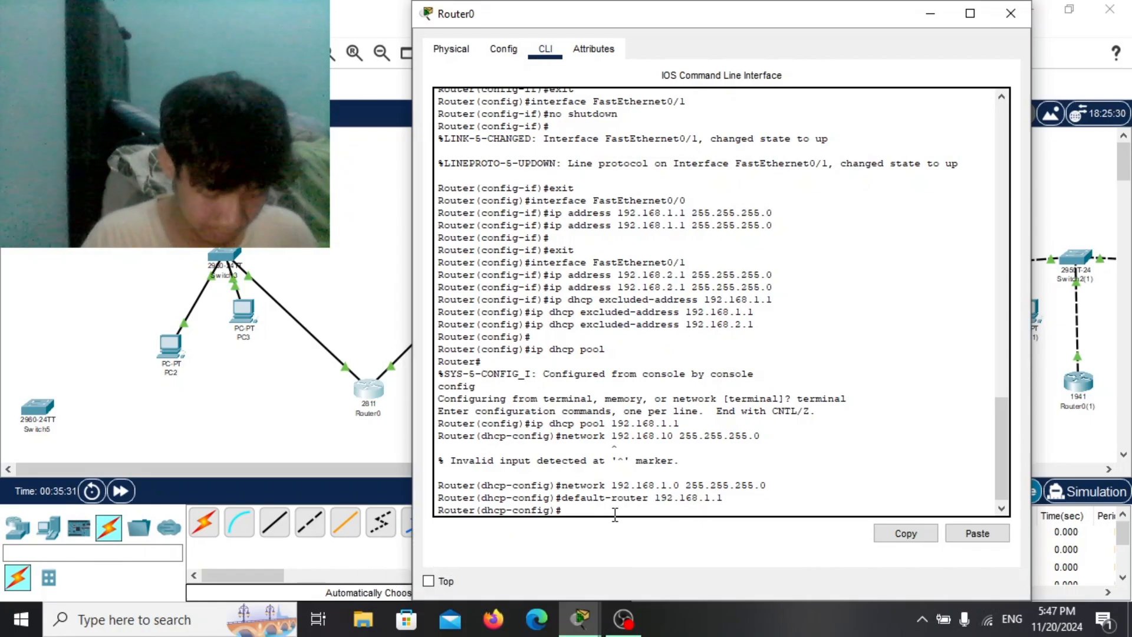
type("dns-")
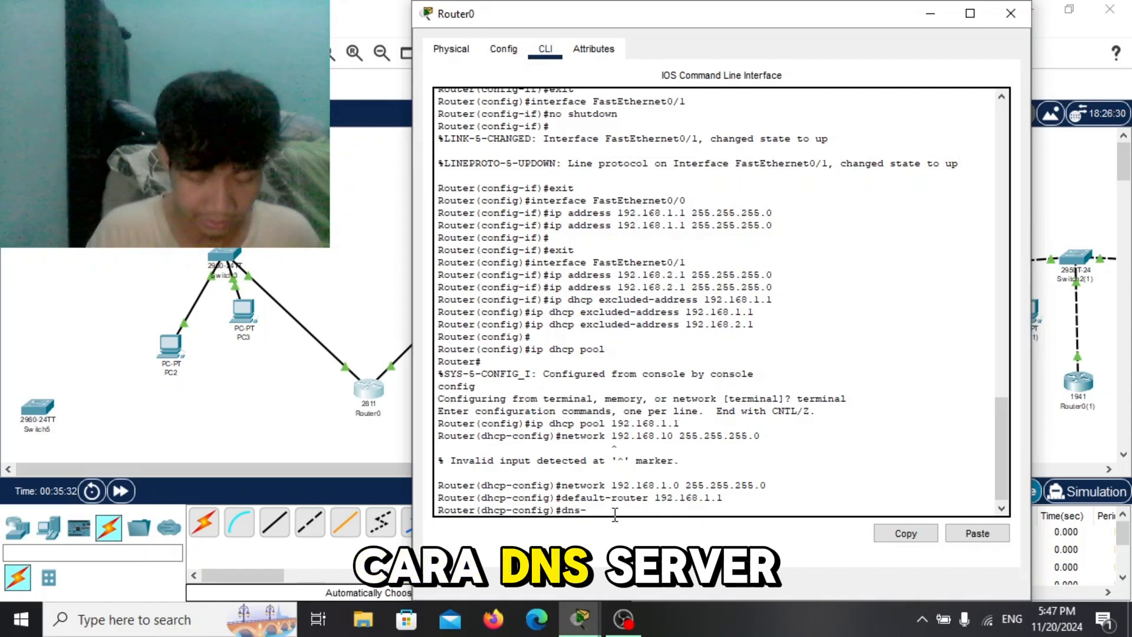
type("se")
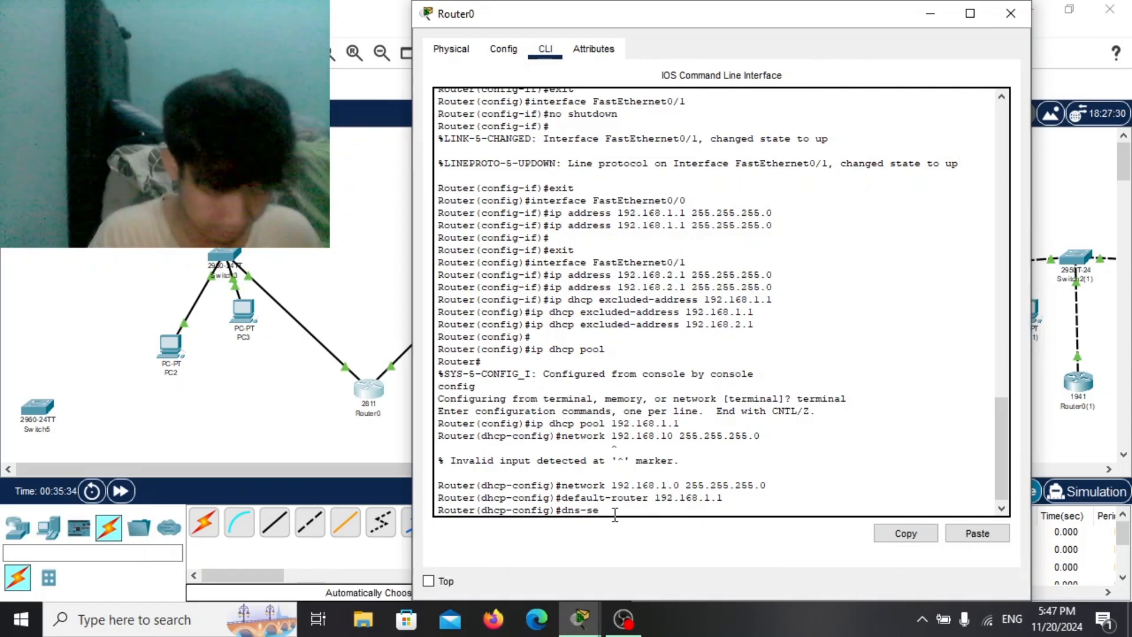
type("ver")
key("BackSpace")
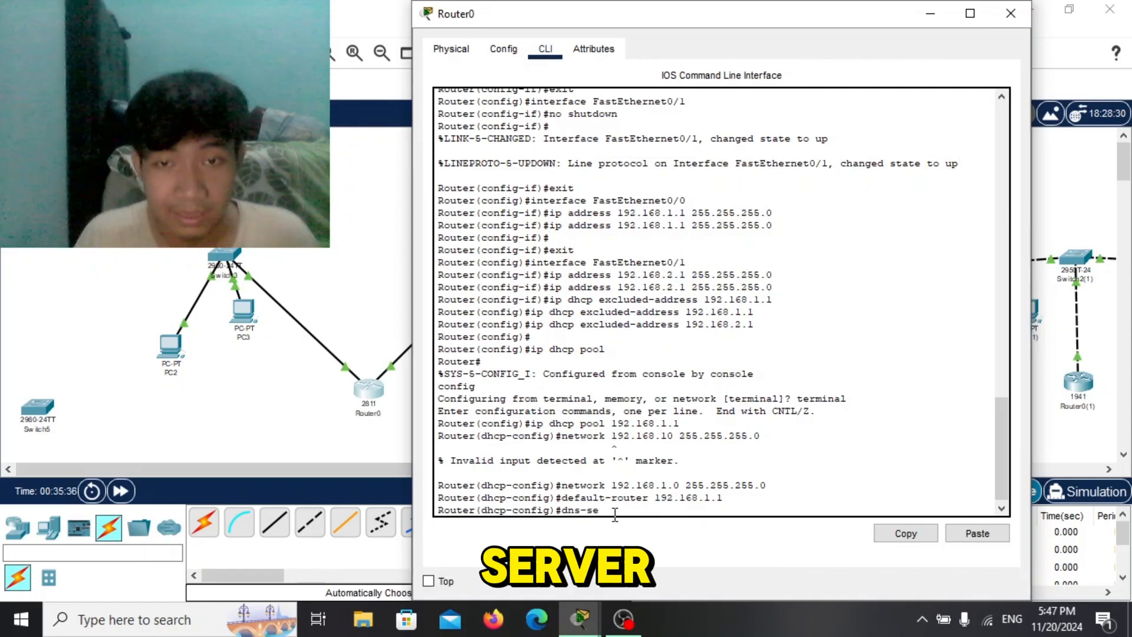
type("rver")
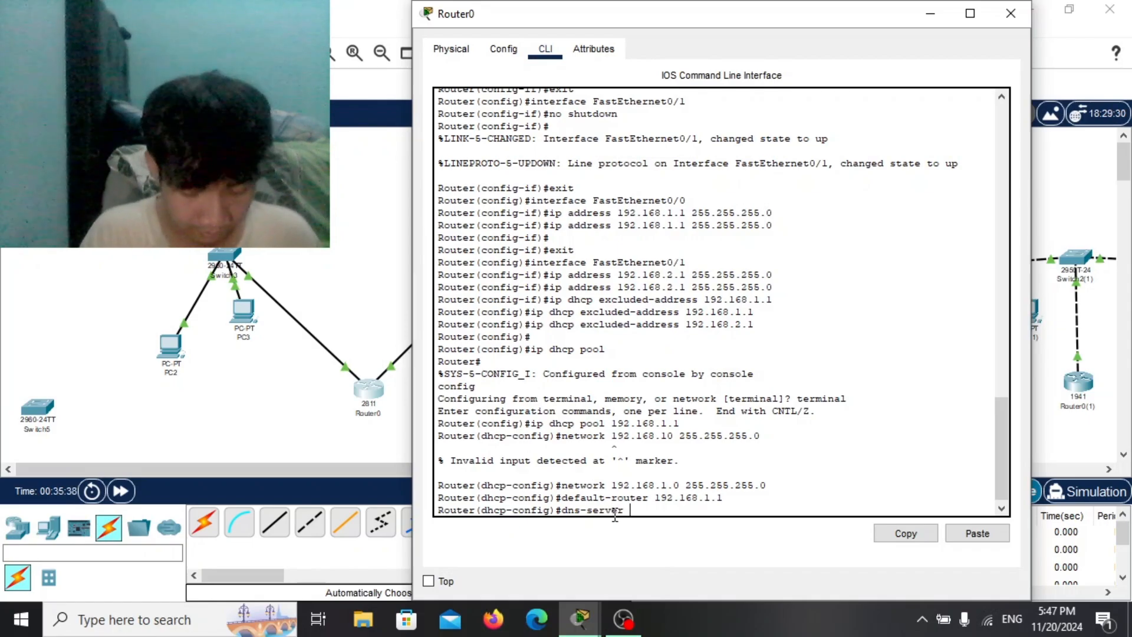
type(" 8.8.8")
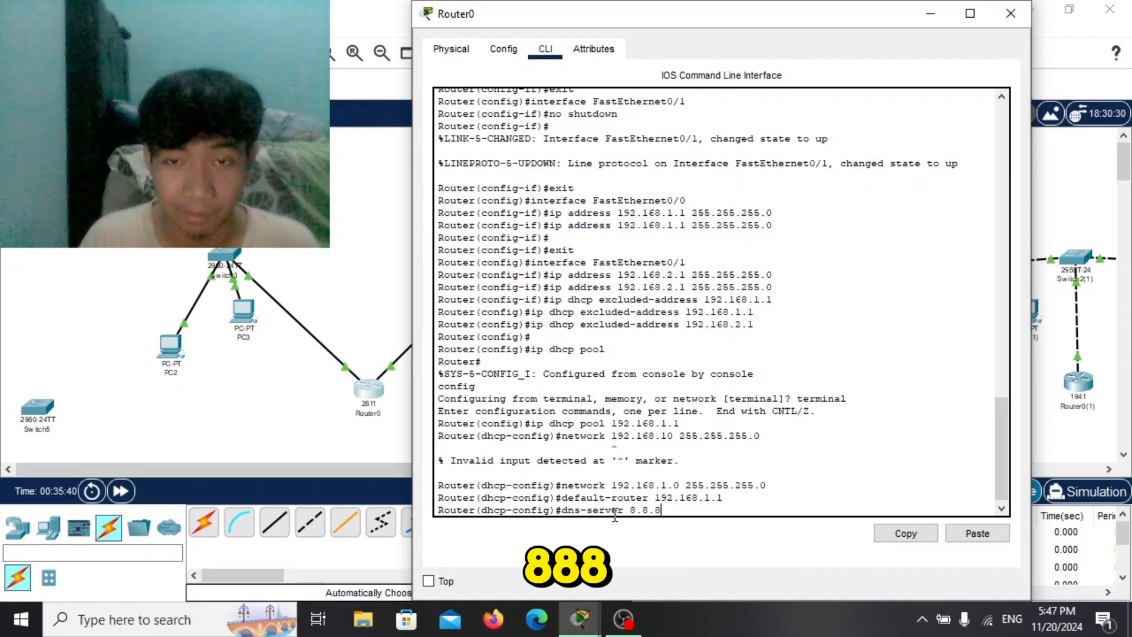
type(".8")
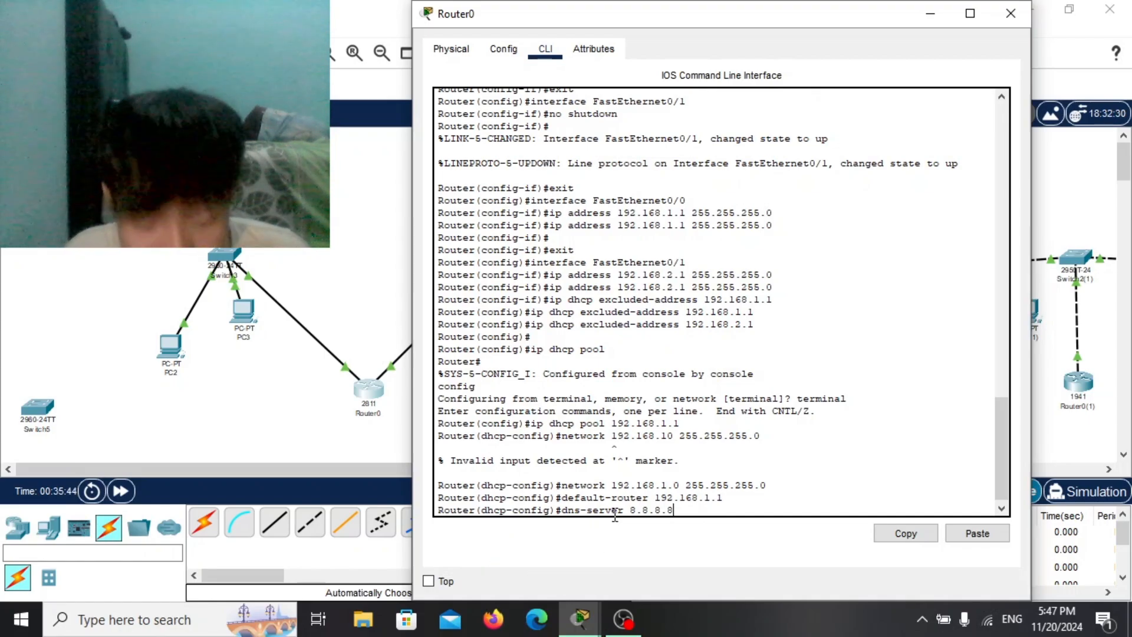
key("Return")
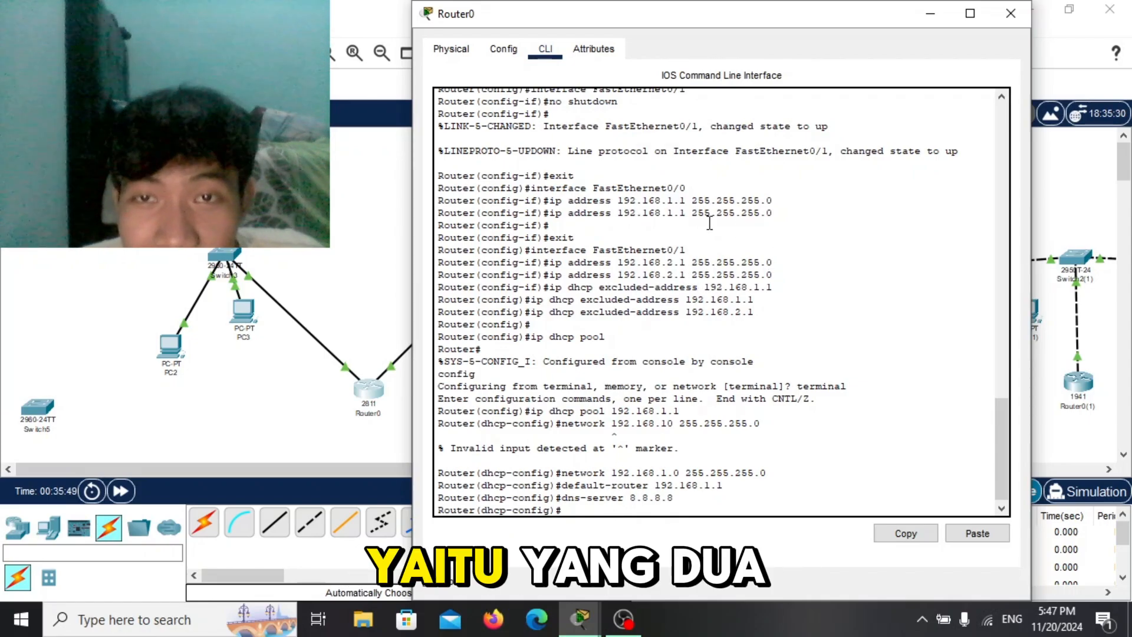
Review the earlier CLI commands for the IP addresses assigned to FastEthernet0/0 and FastEthernet0/1
left_click_drag(679, 213, 667, 213)
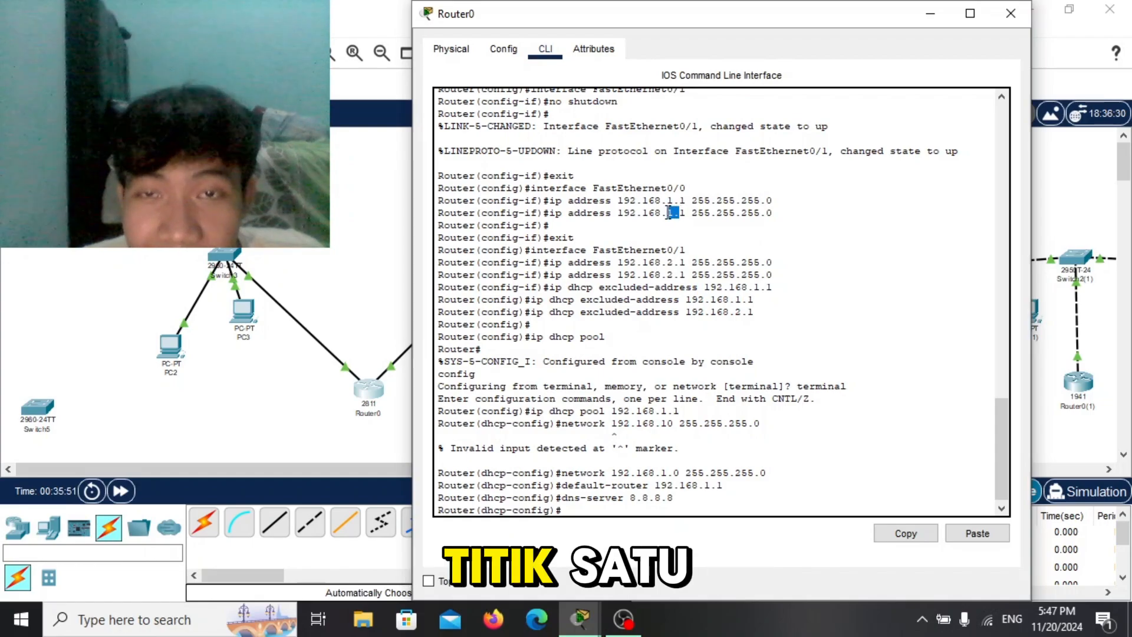
scroll(702, 280, "up", 2)
scroll(699, 280, "up", 3)
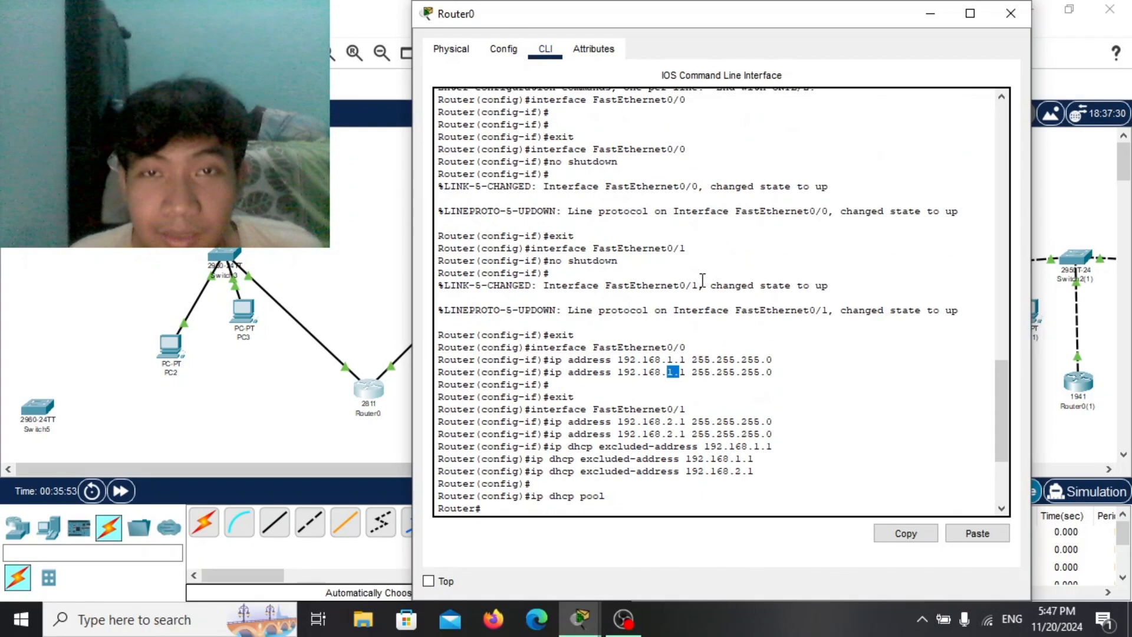
scroll(721, 300, "down", 5)
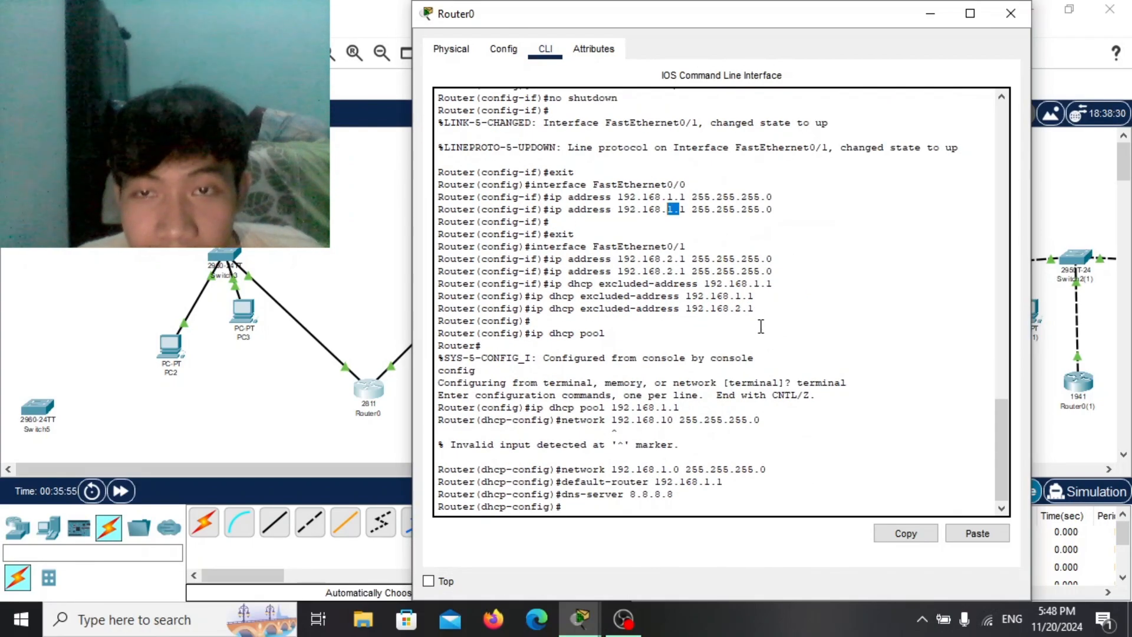
scroll(754, 383, "up", 6)
scroll(708, 366, "up", 2)
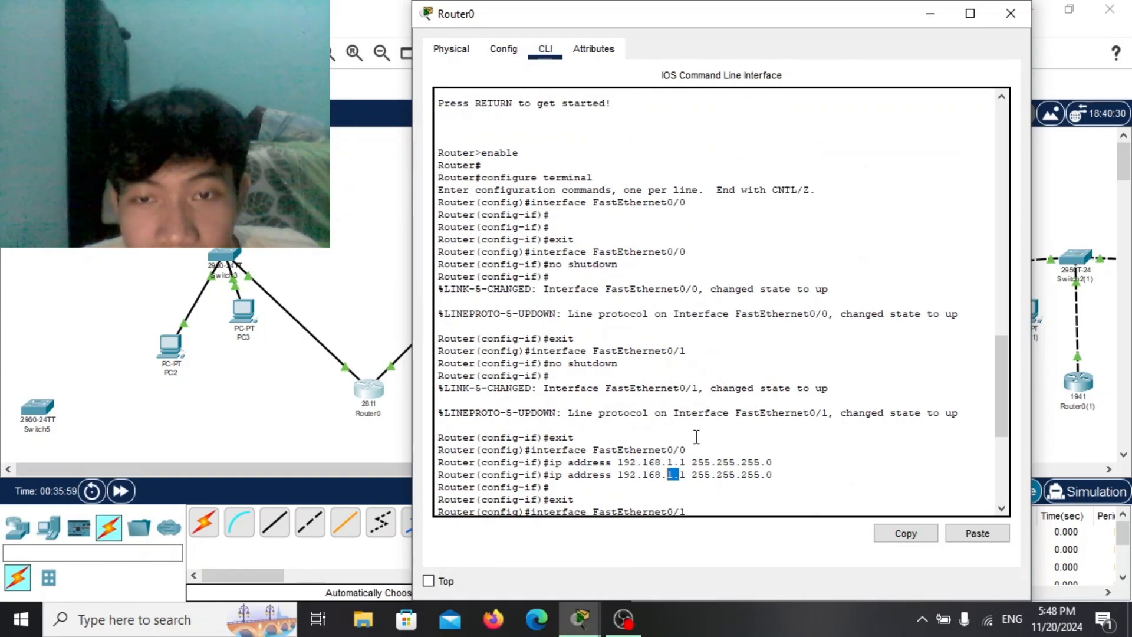
scroll(696, 436, "up", 2)
scroll(696, 436, "down", 9)
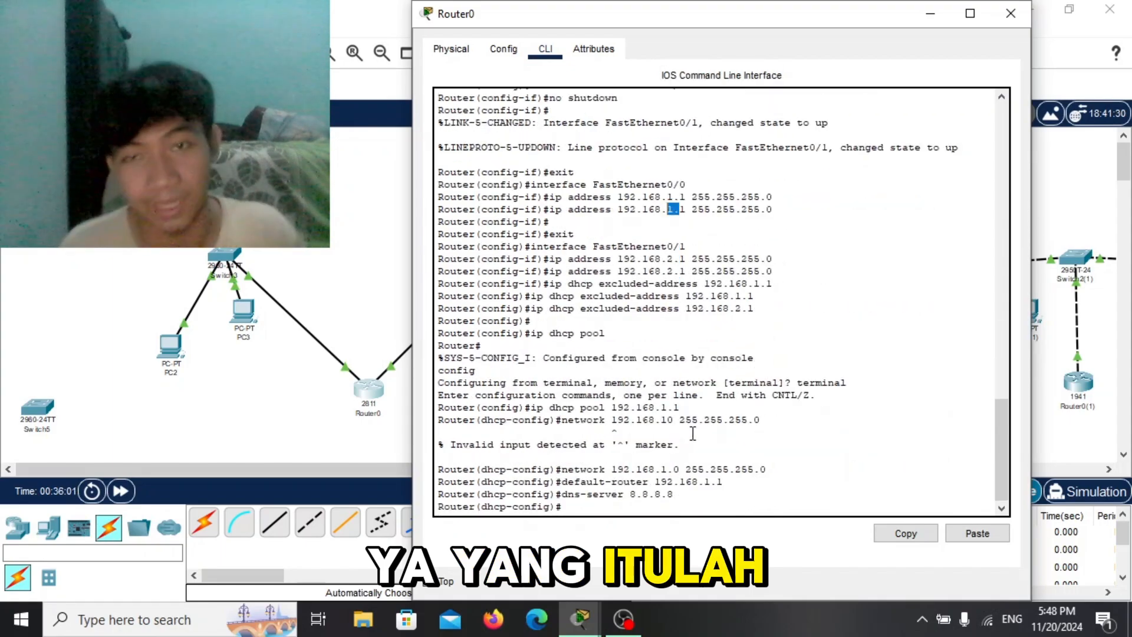
left_click_drag(675, 262, 655, 260)
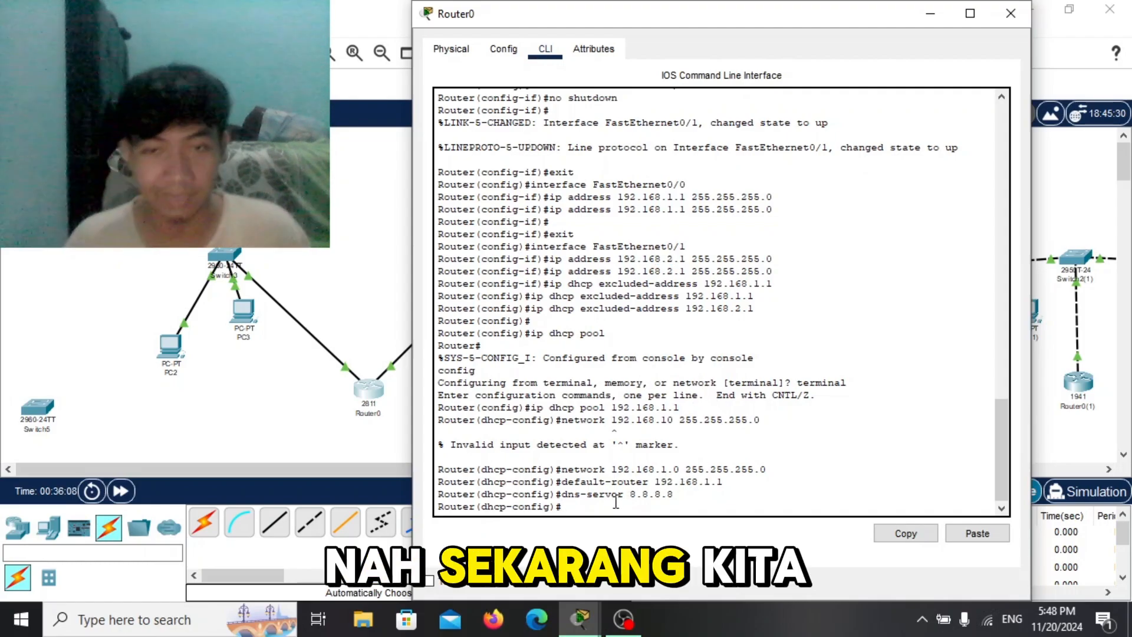
Exit the first pool's configuration and create a second DHCP pool named 192.168.2.1 with the ip dhcp pool command
type("exit")
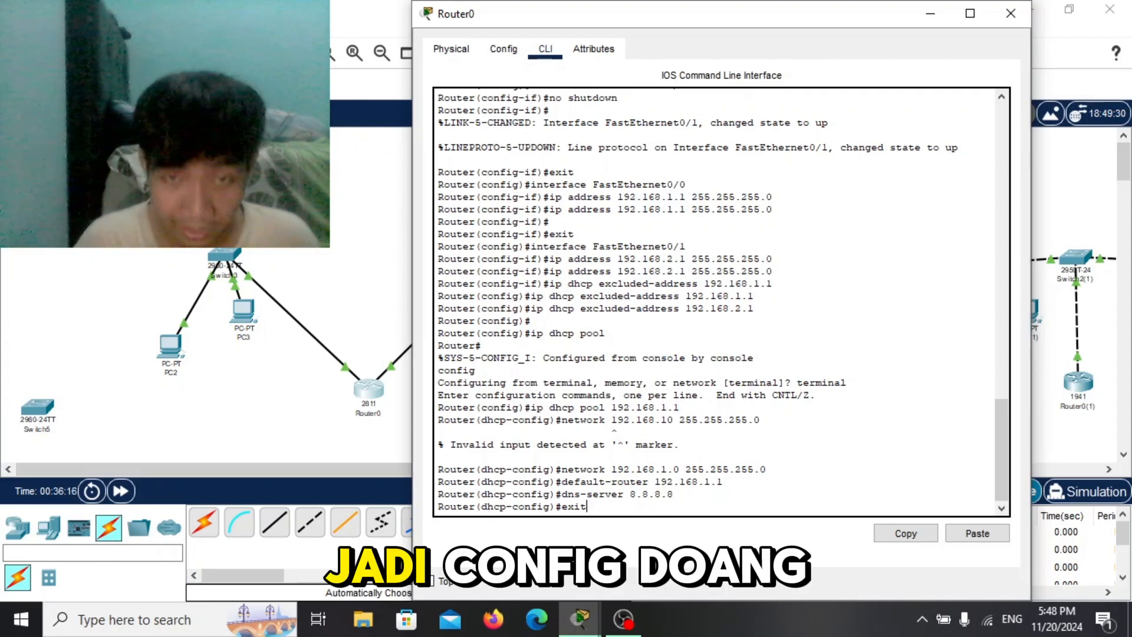
key("Return")
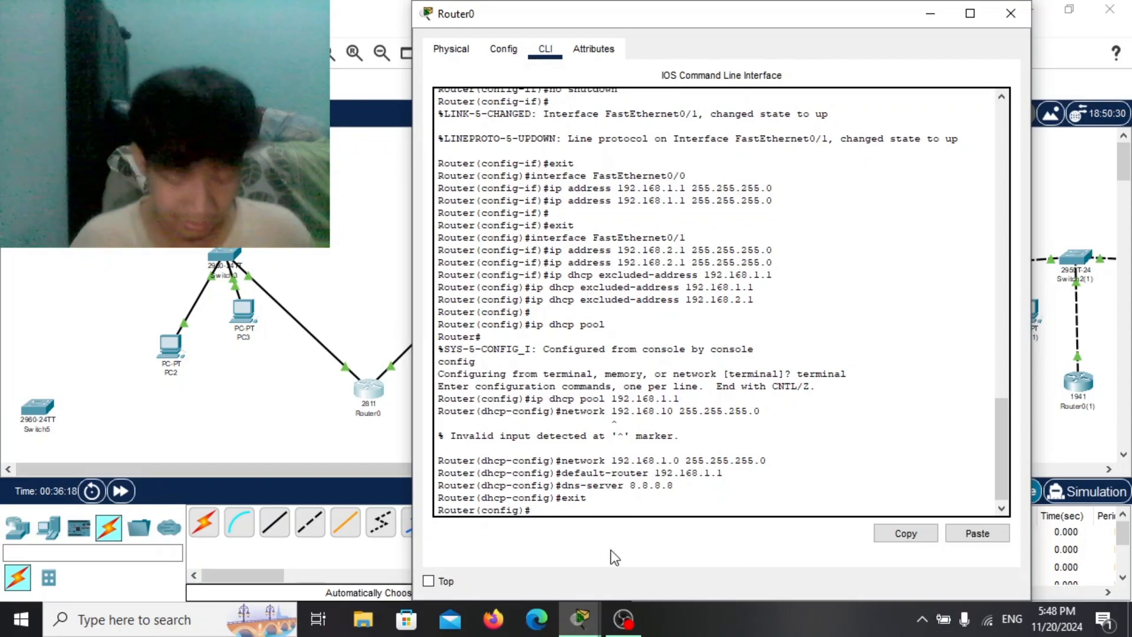
type("ip")
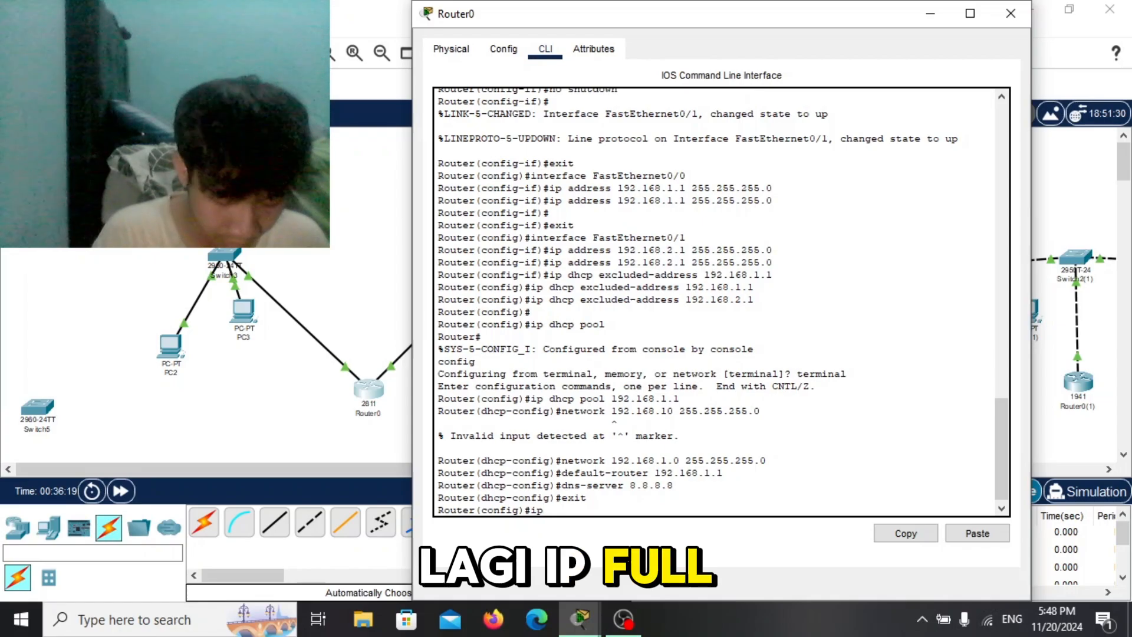
type(" dhcp")
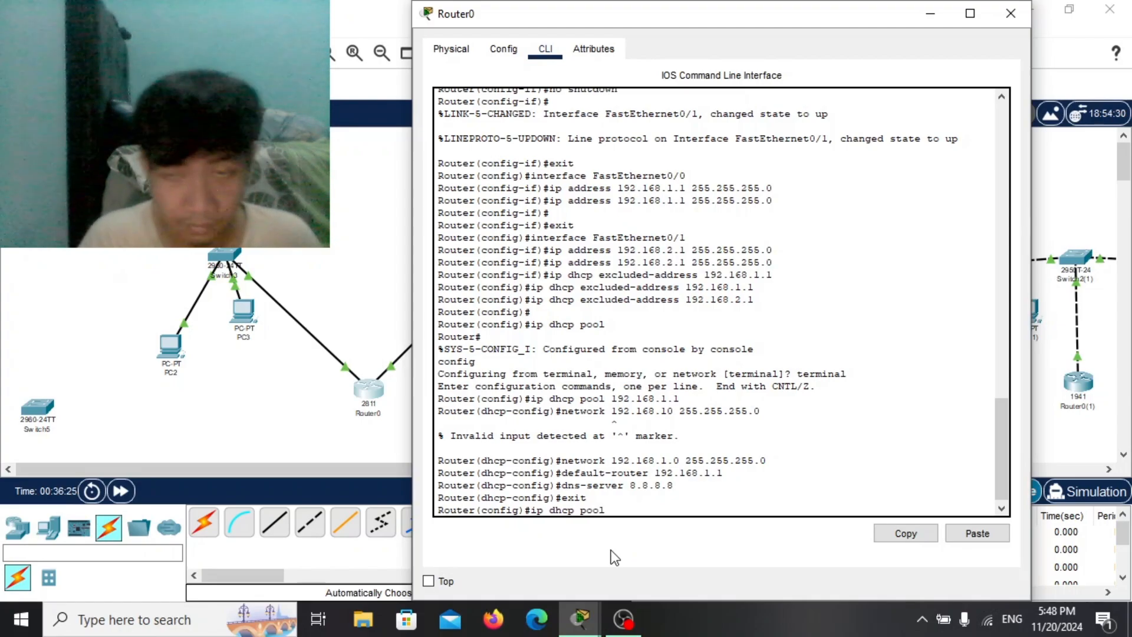
type(" pool 192")
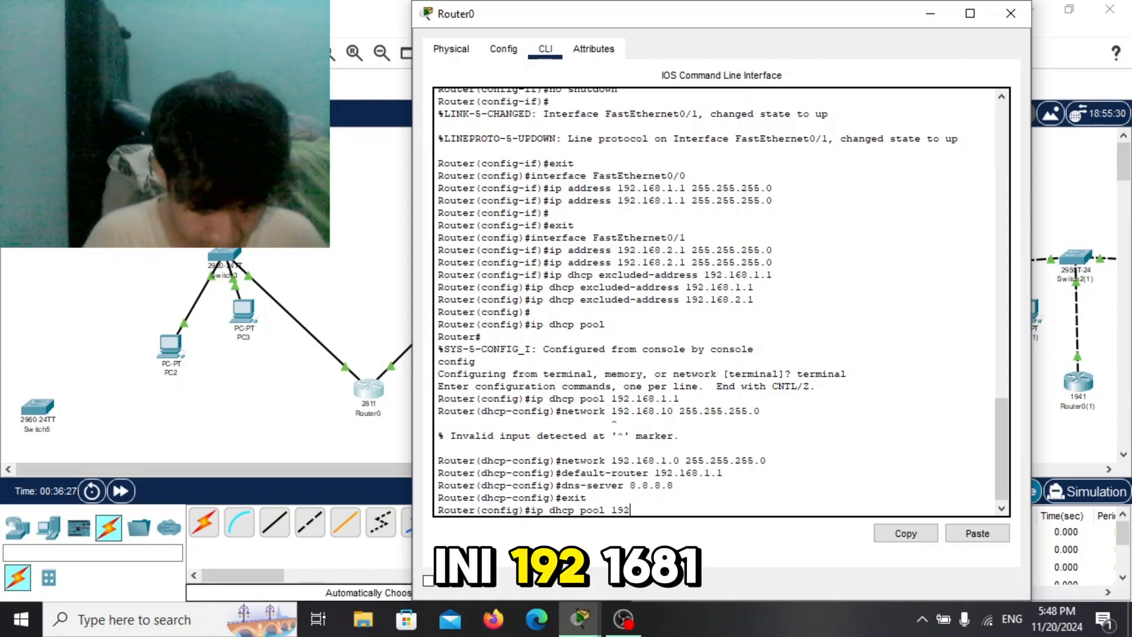
type(".168.")
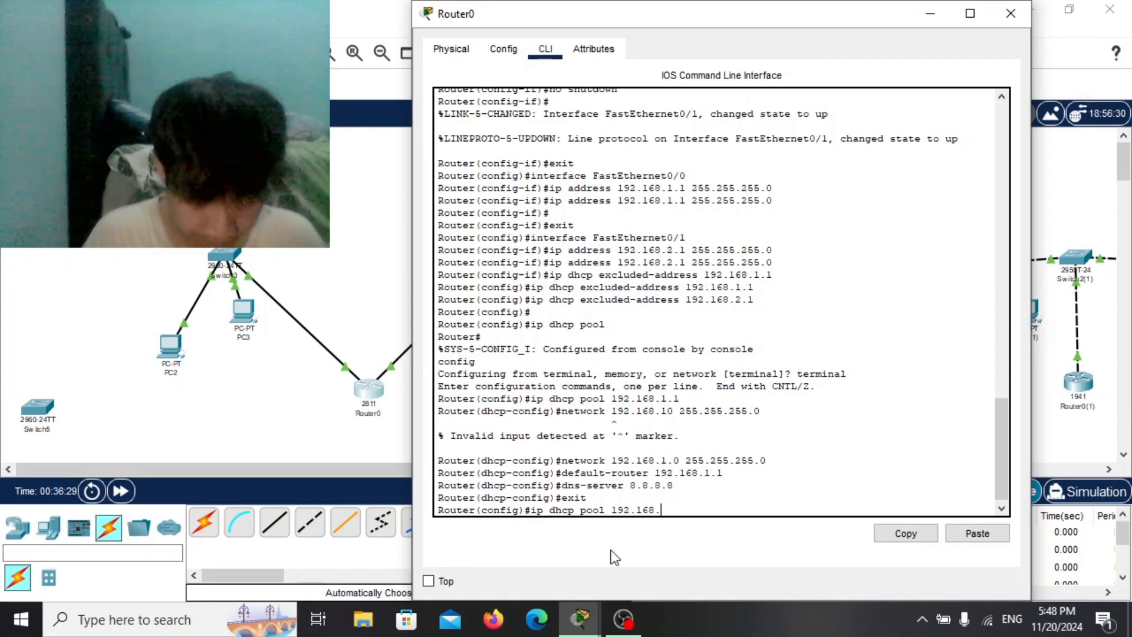
type("1")
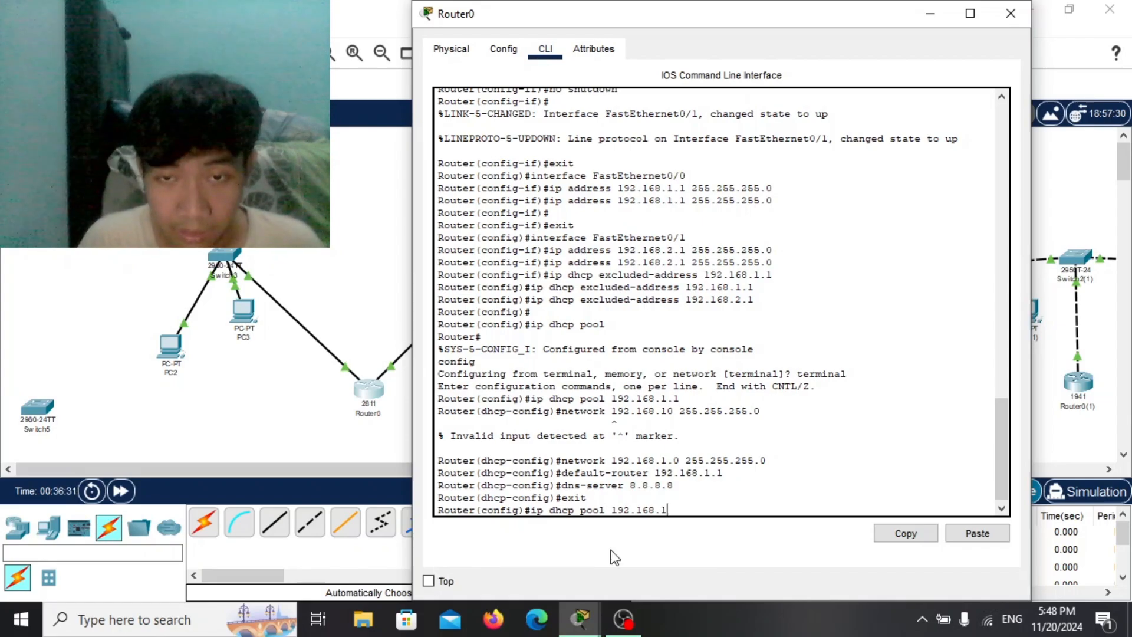
key("BackSpace")
type("2.")
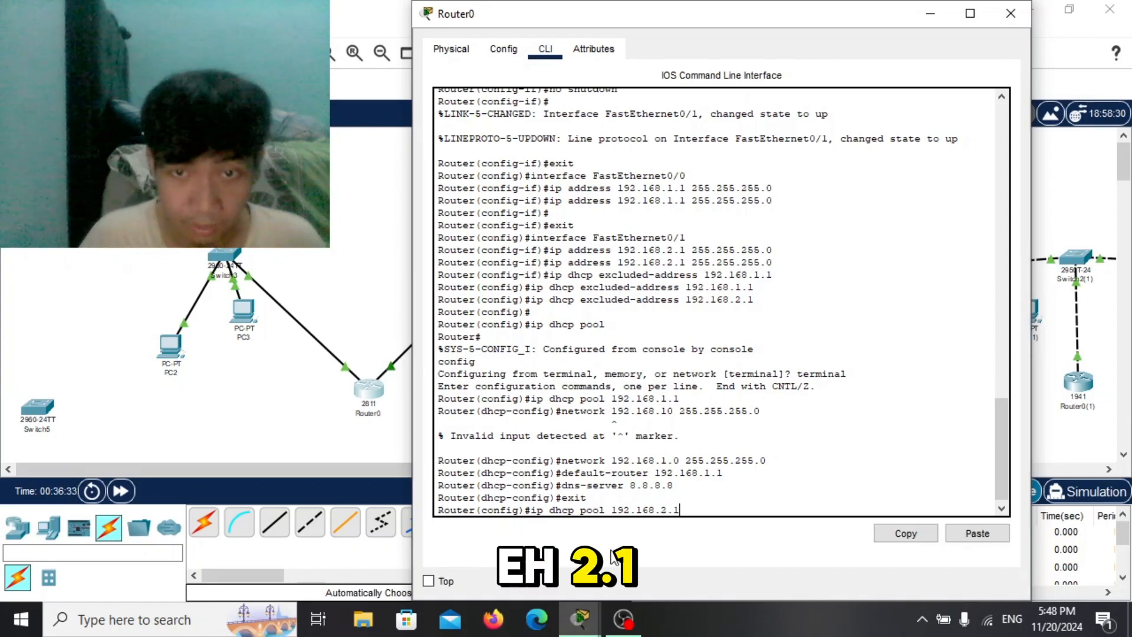
key("Return")
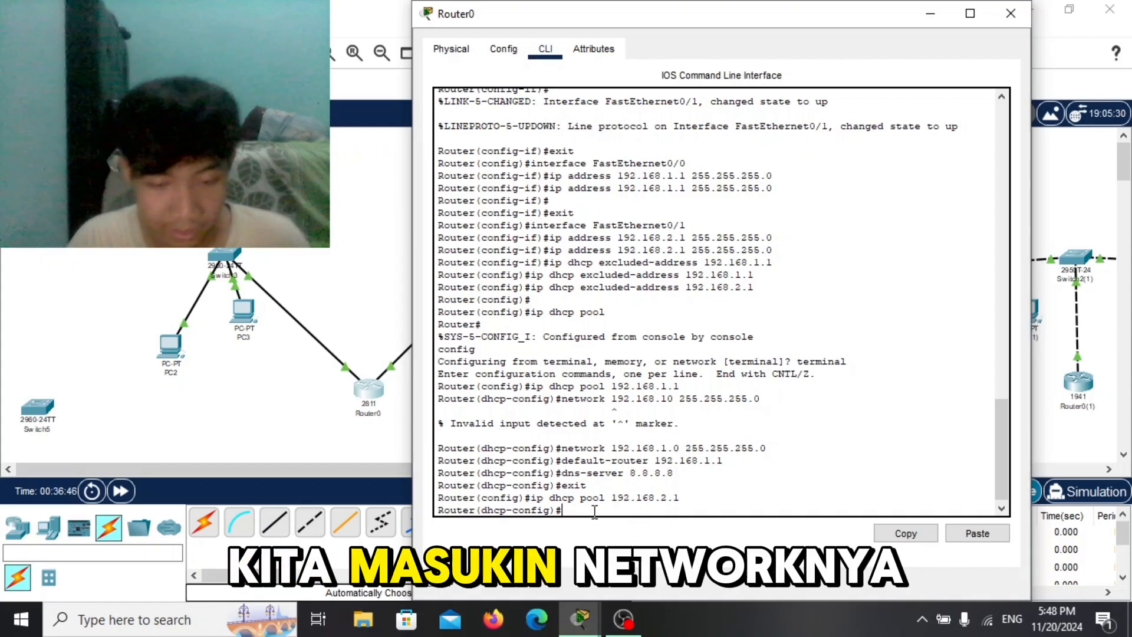
Define the second pool's network by reusing the earlier network command with address 192.168.2.0 and mask 255.255.255.0
type("netwo")
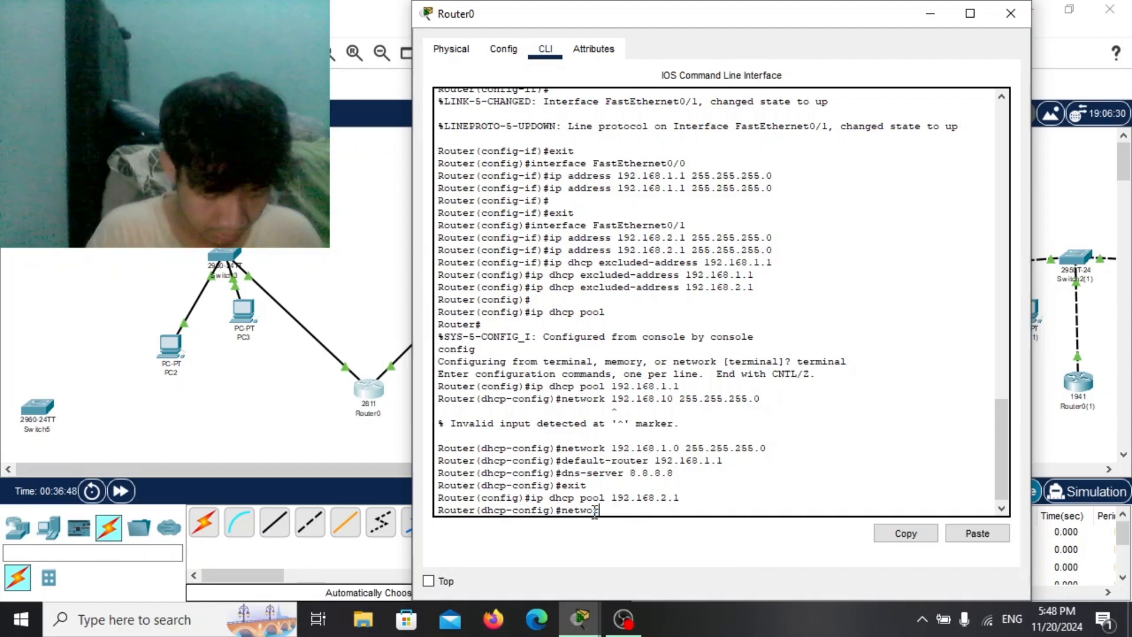
type("rk")
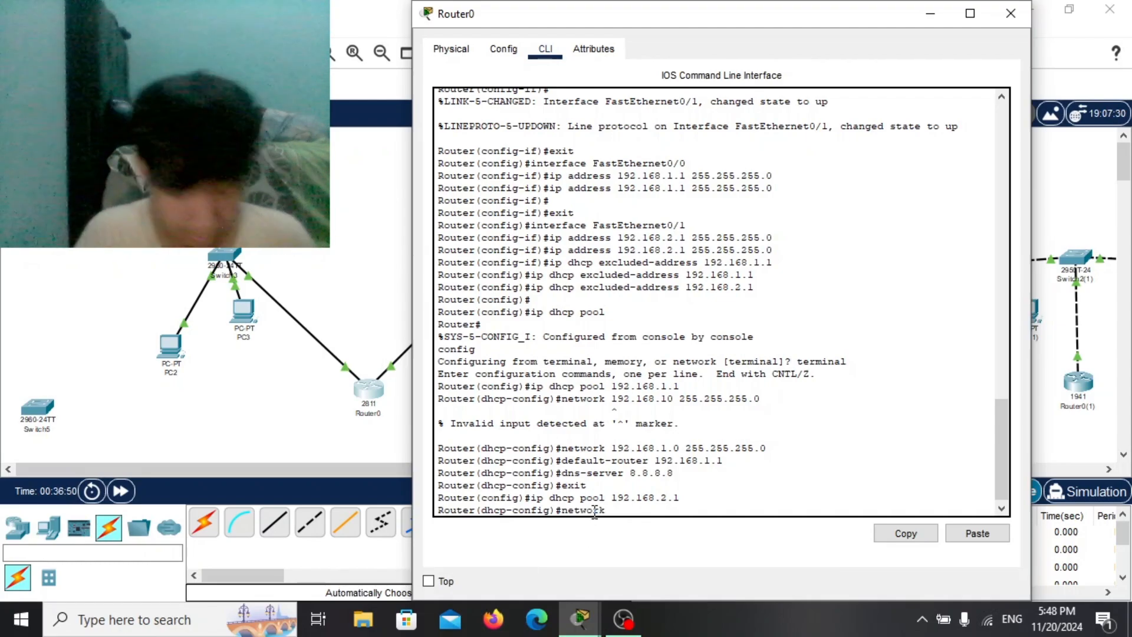
type(" 192.")
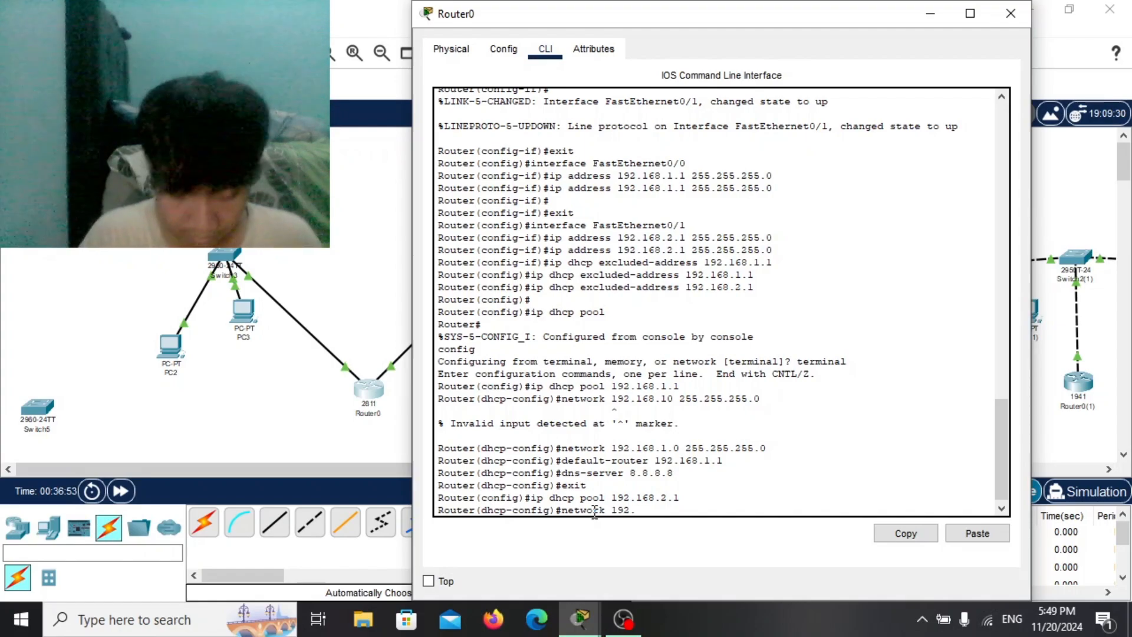
key("Up")
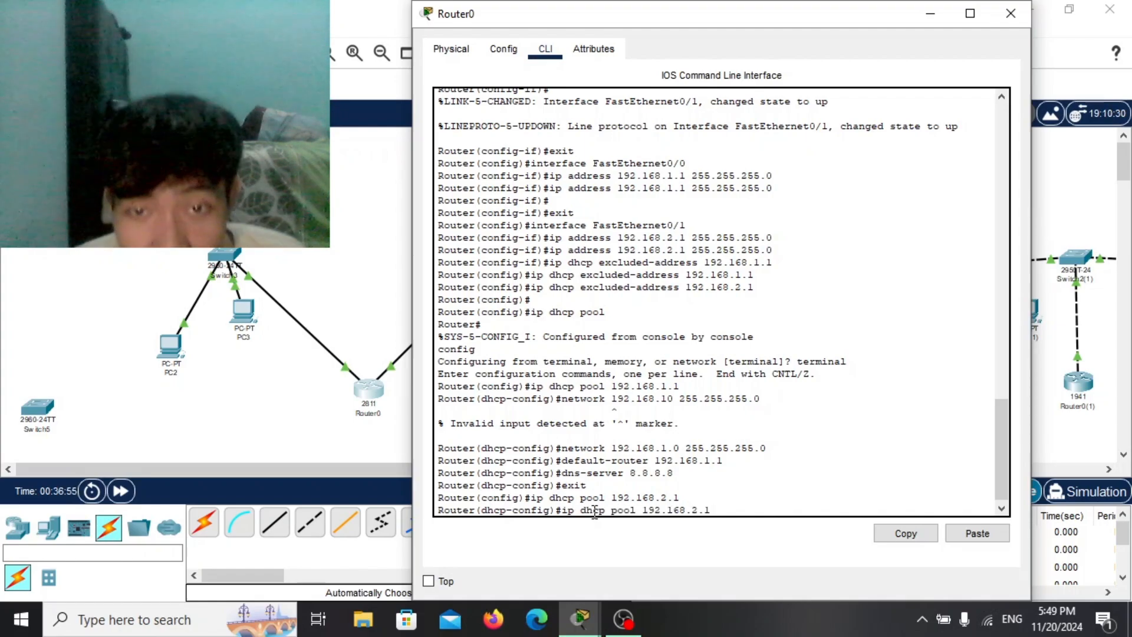
key("Up")
key("Up")
key("Up")
key("Up")
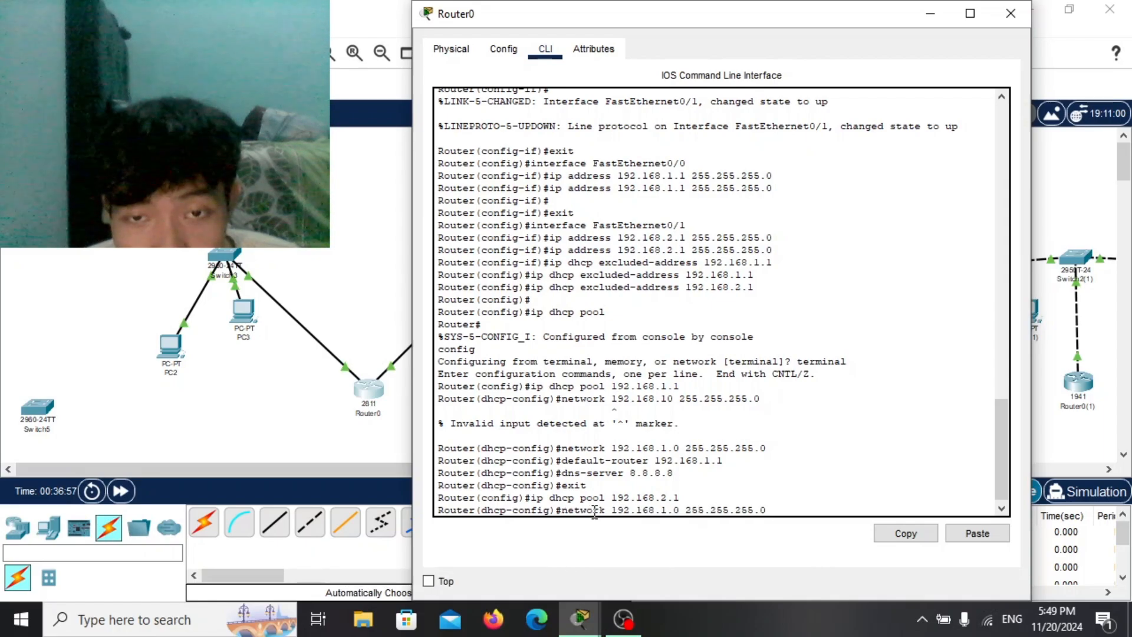
key("Down")
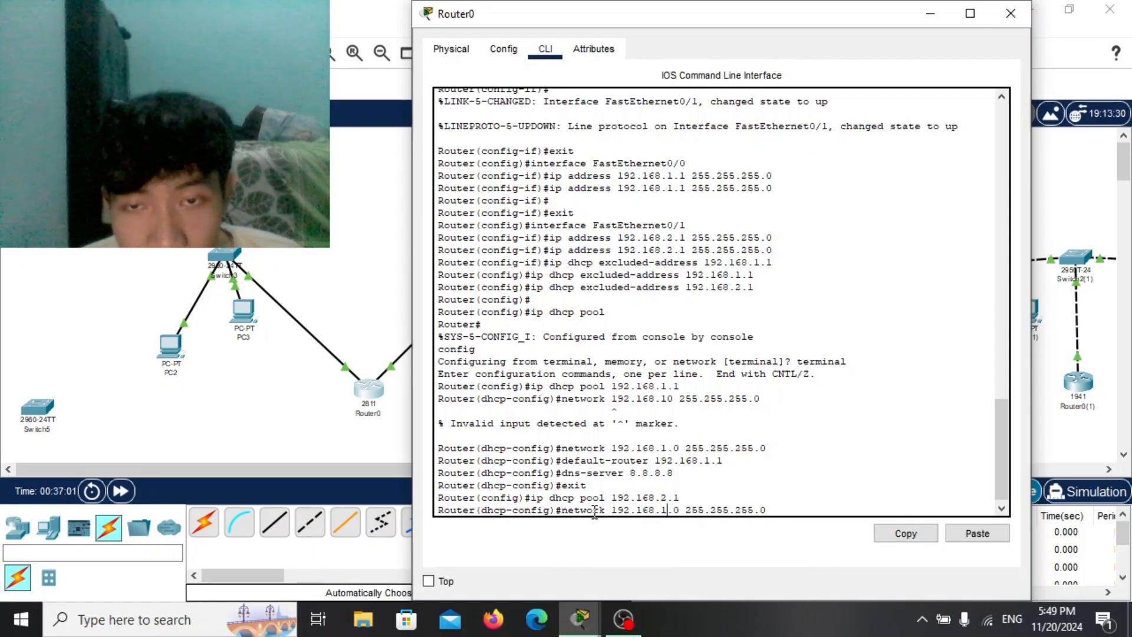
key("BackSpace")
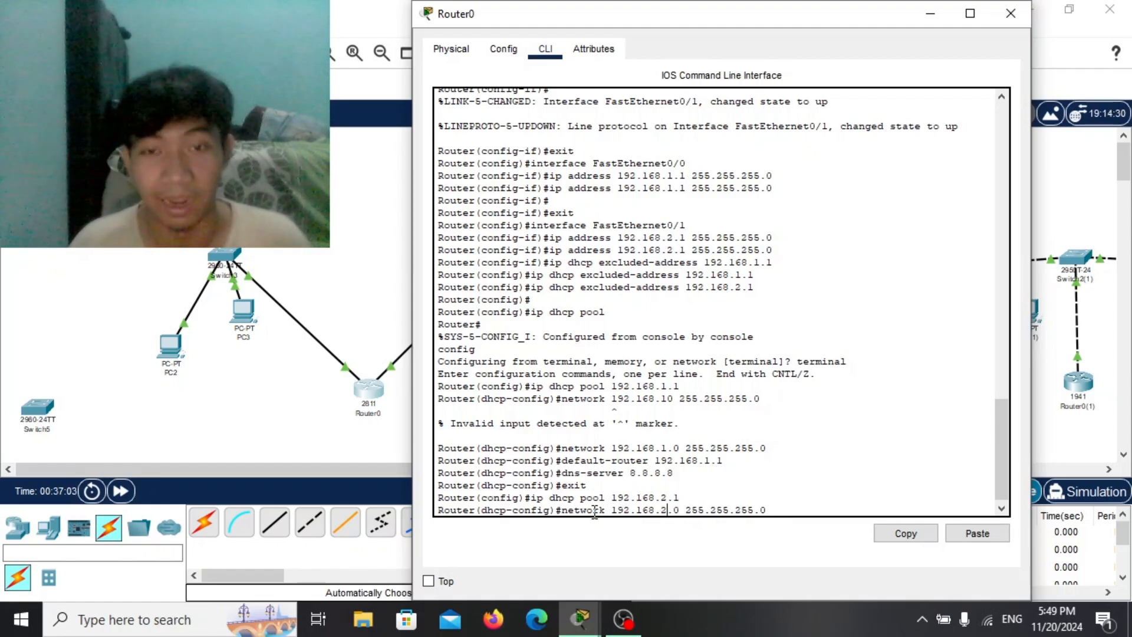
key("Return")
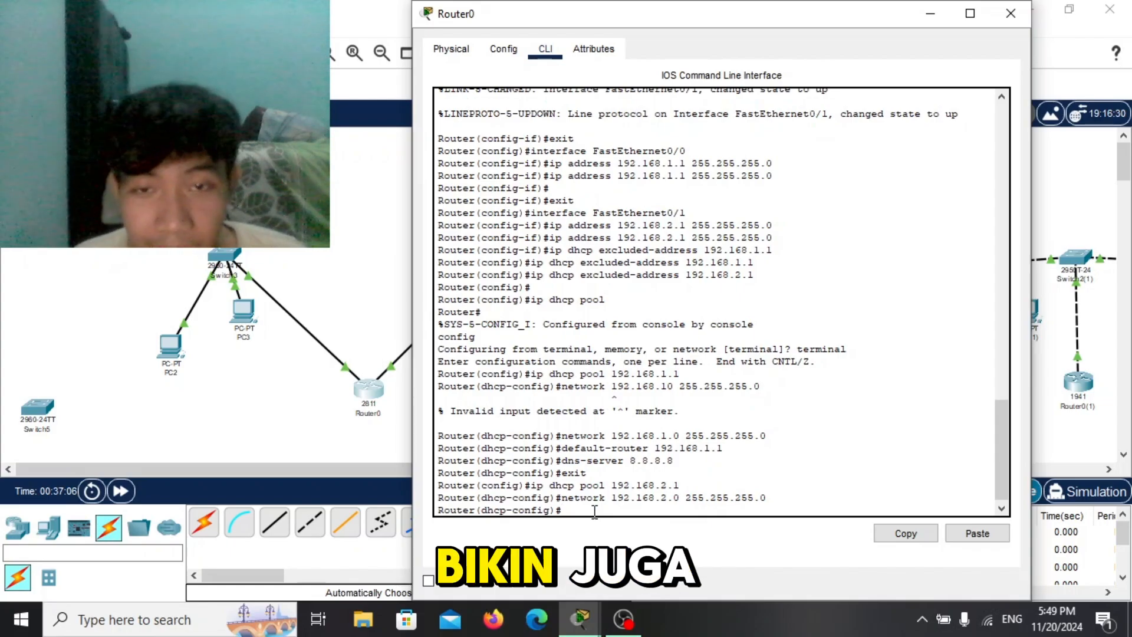
Set the second pool's default gateway by reusing the earlier default-router command with address 192.168.2.1
type("exit")
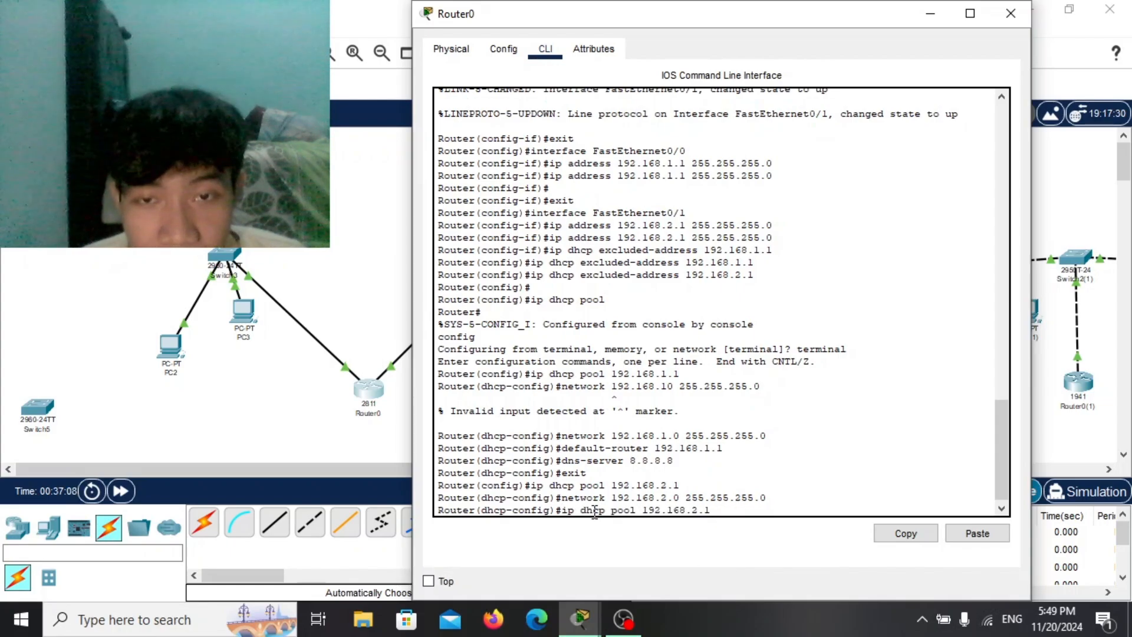
key("Up")
key("Up")
key("Up")
key("Up")
key("Up")
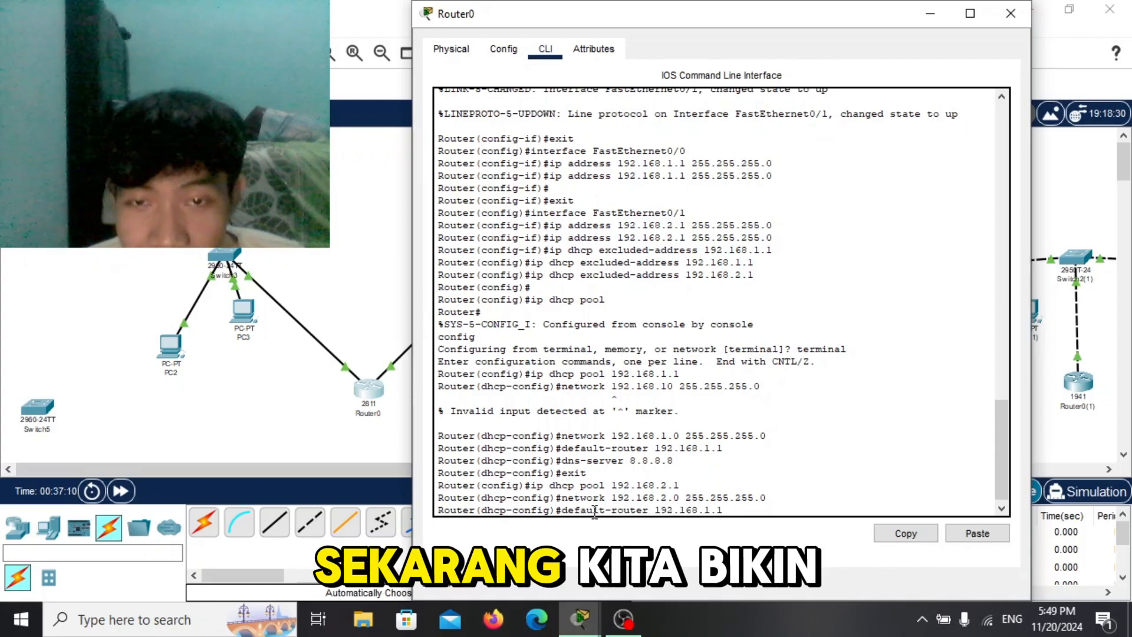
key("Left")
key("Left")
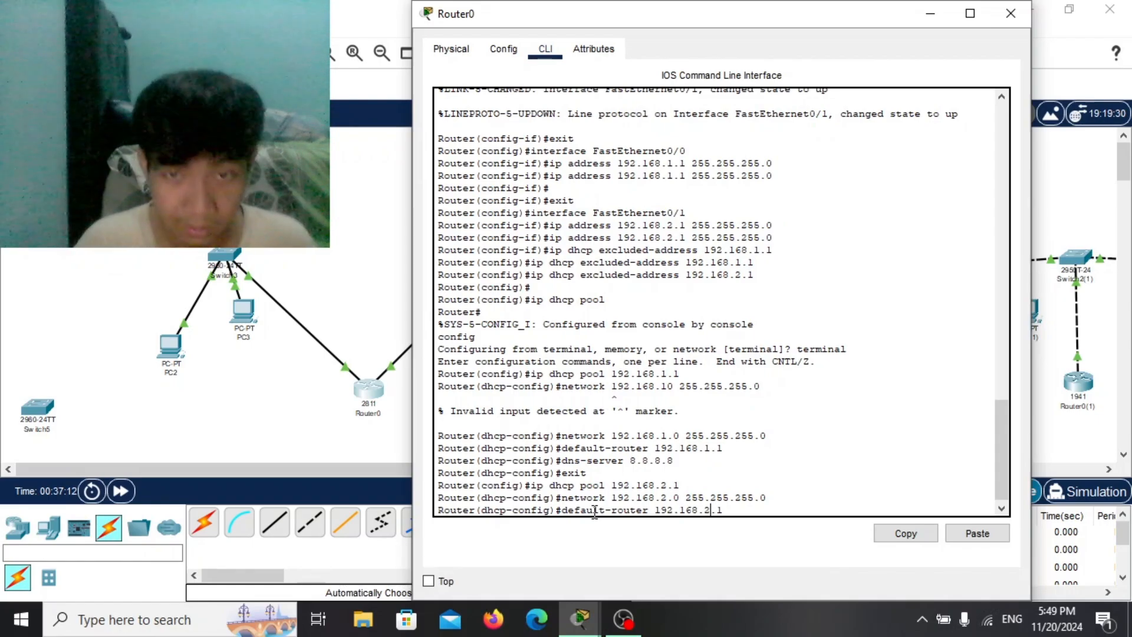
key("BackSpace")
type("2")
key("Return")
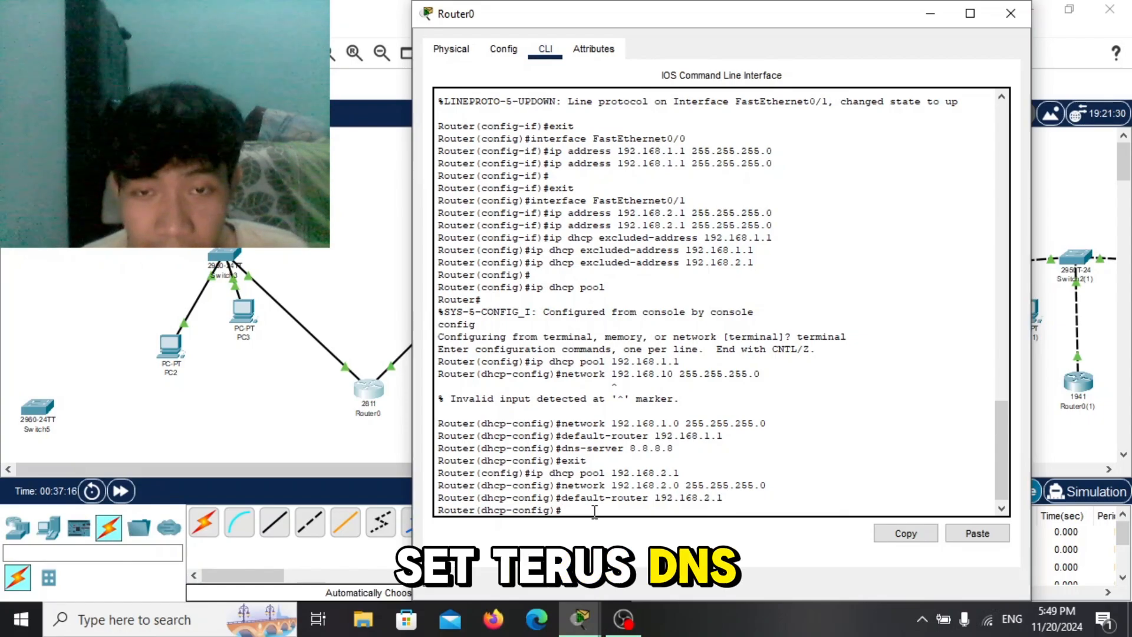
Set the second pool's DNS server with dns-server 8.8.8.8, exit the pool configuration and close the router window
key("Up")
key("Up")
key("Up")
key("Up")
key("Up")
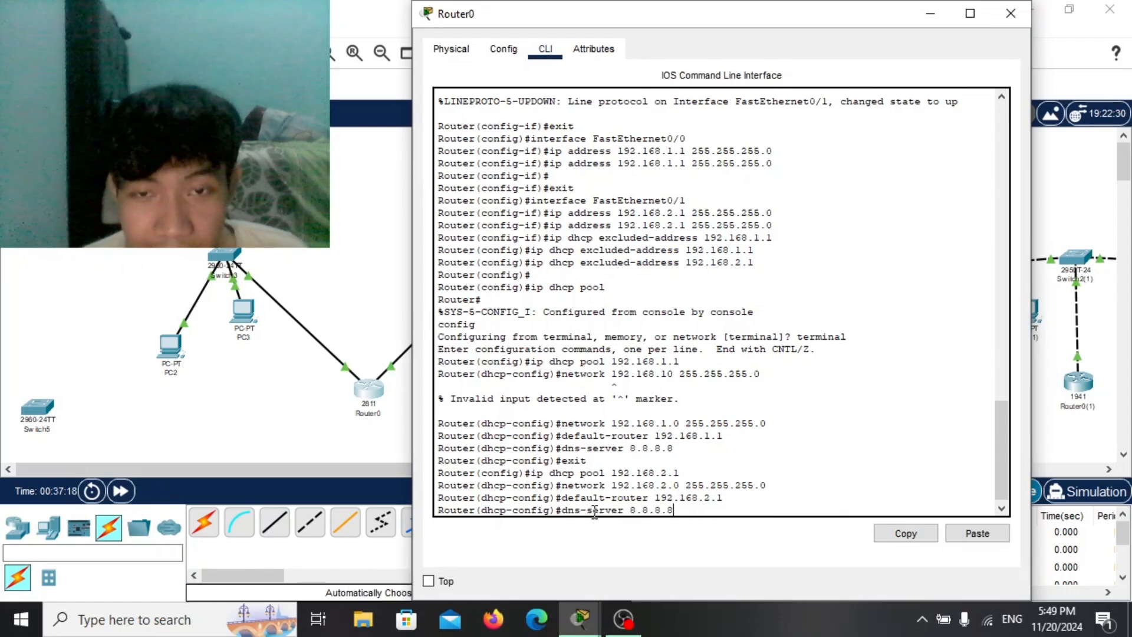
key("Return")
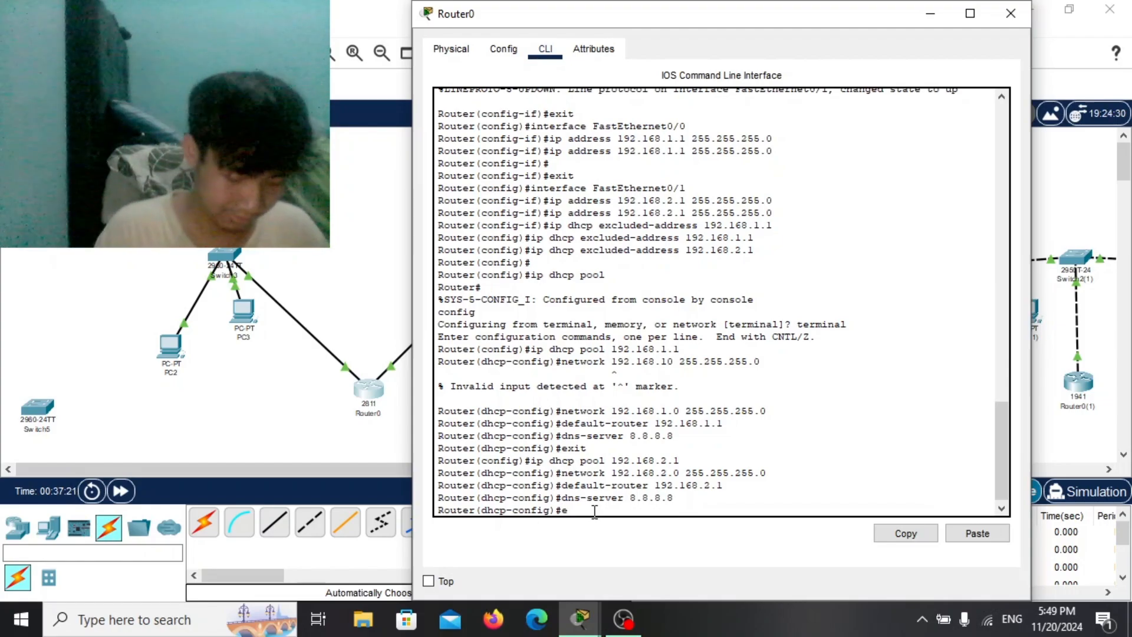
type("exit")
key("Return")
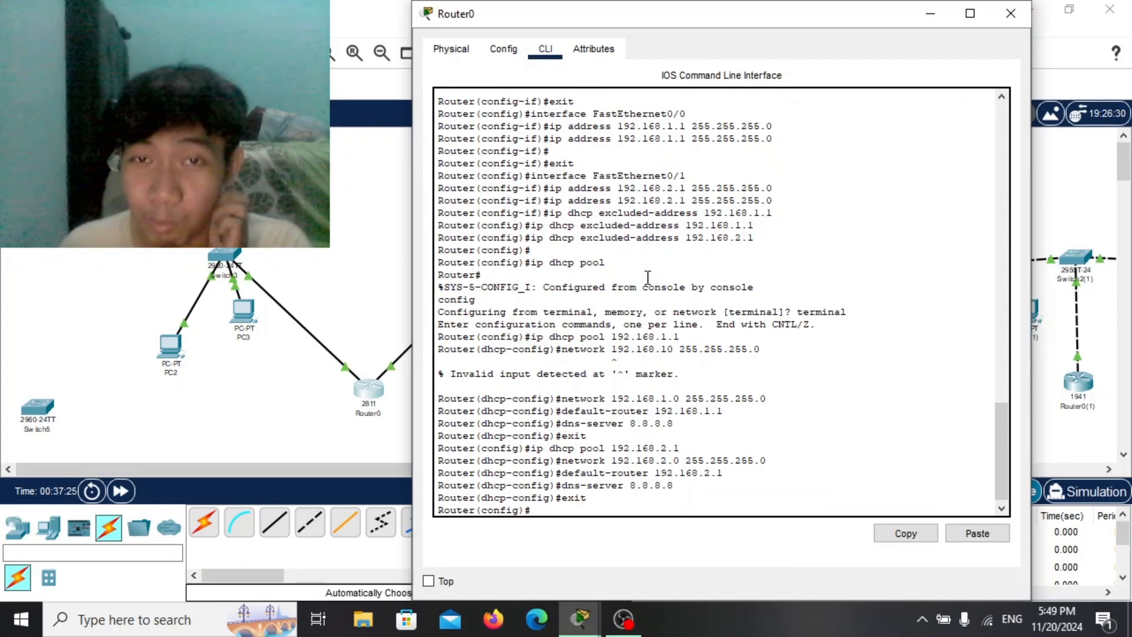
scroll(671, 304, "up", 7)
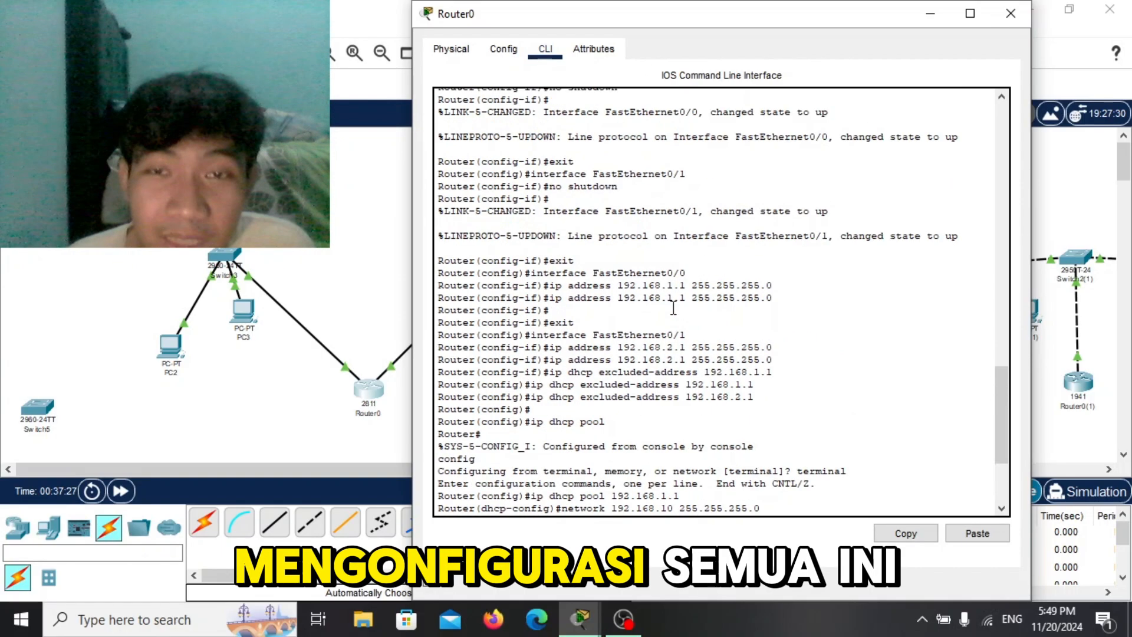
scroll(671, 306, "up", 3)
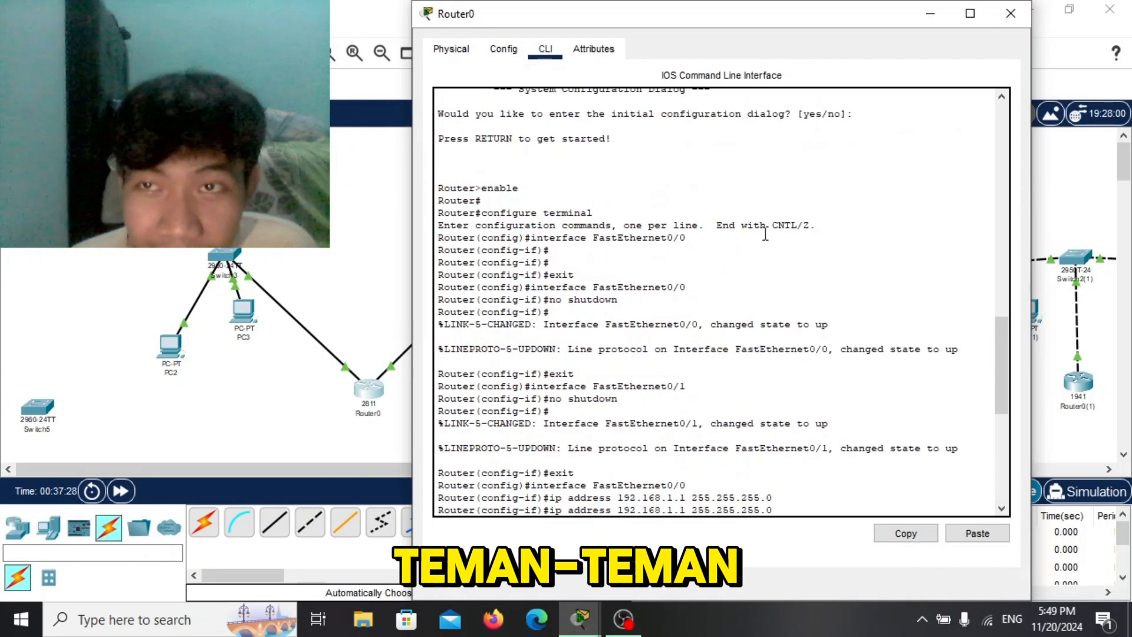
left_click(1010, 15)
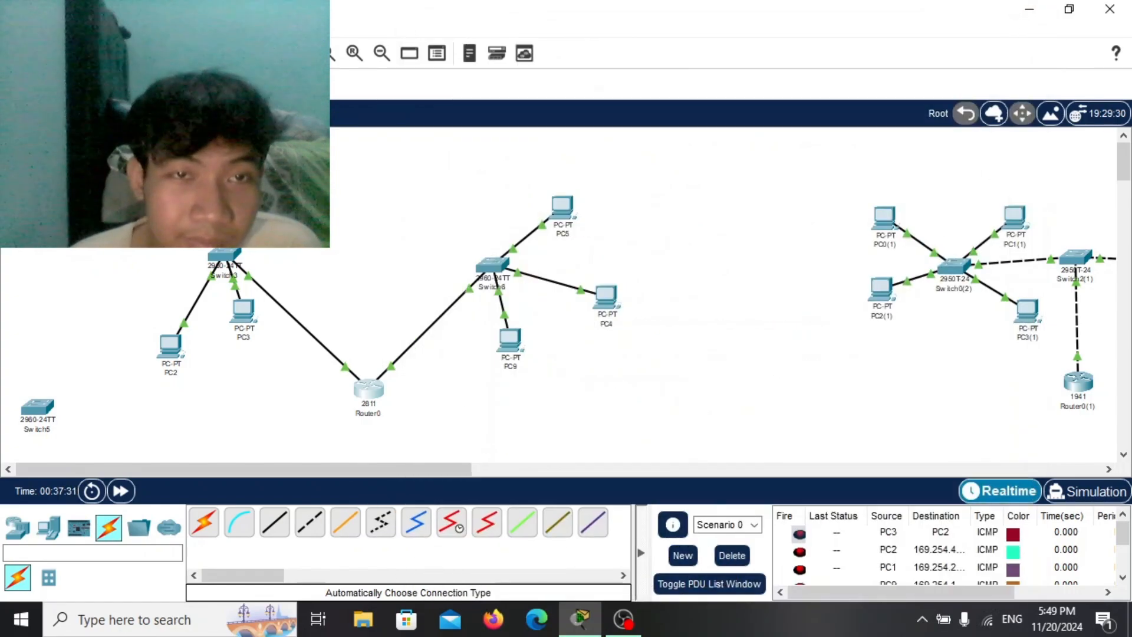
Check the IP configuration of PC0
left_click(177, 204)
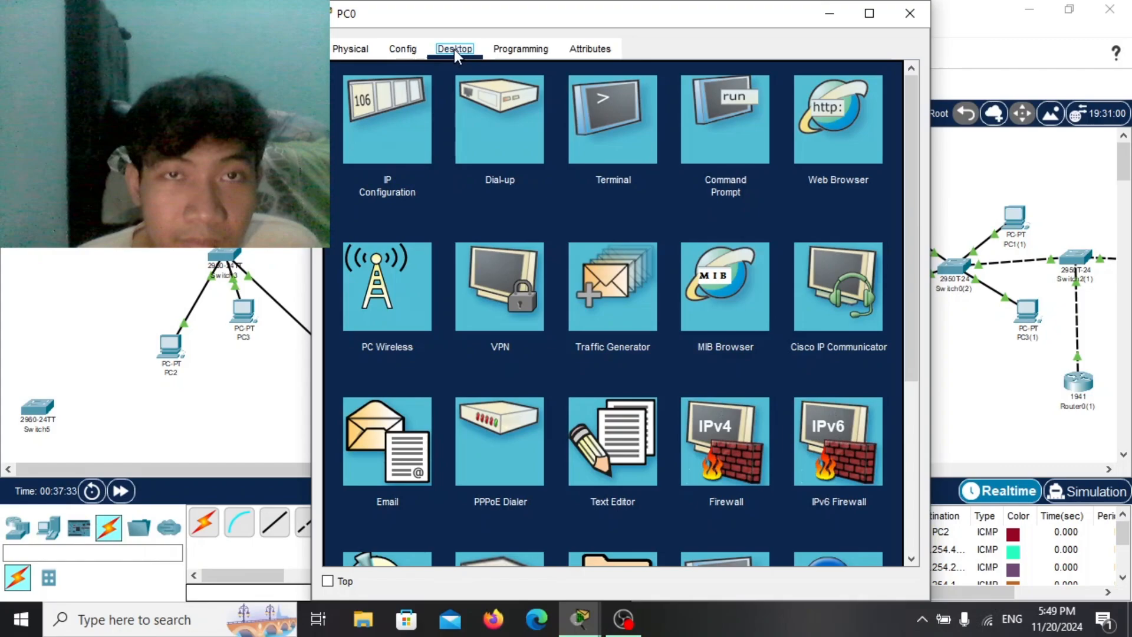
left_click(383, 118)
left_click(910, 13)
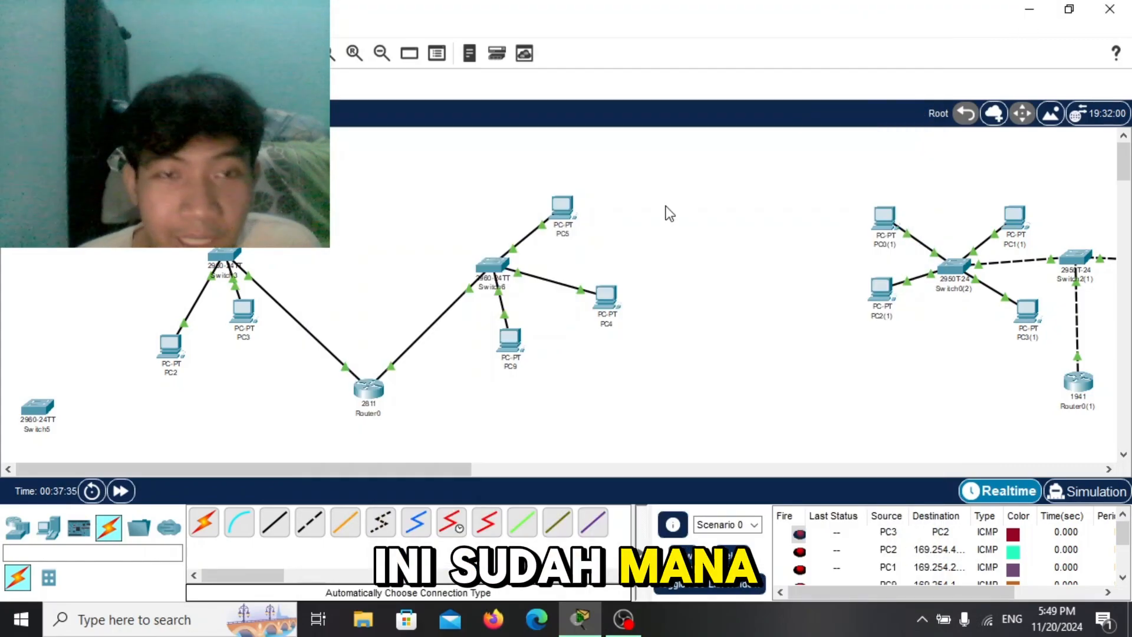
Switch PC3's IPv4 configuration from Static to DHCP so it requests an address from the router
left_click(245, 323)
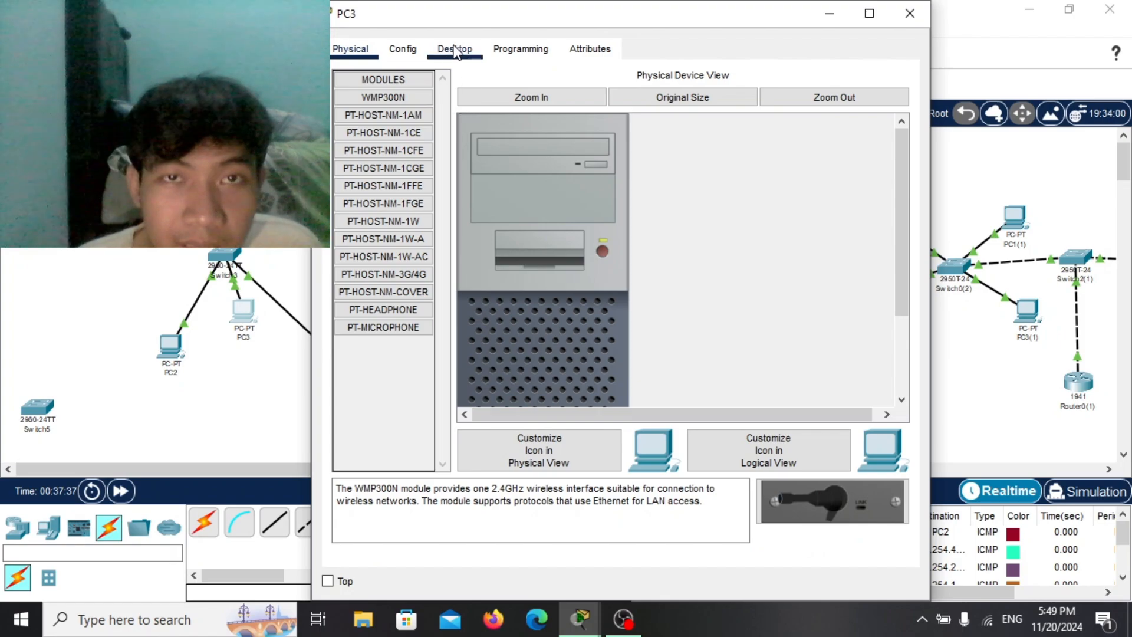
left_click(455, 50)
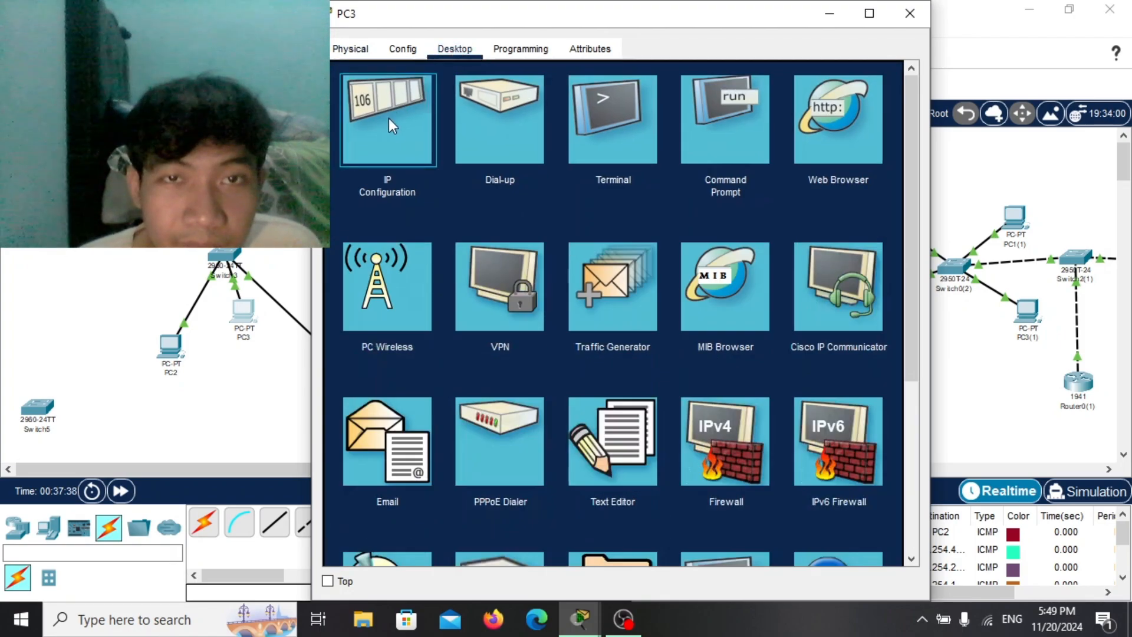
left_click(384, 119)
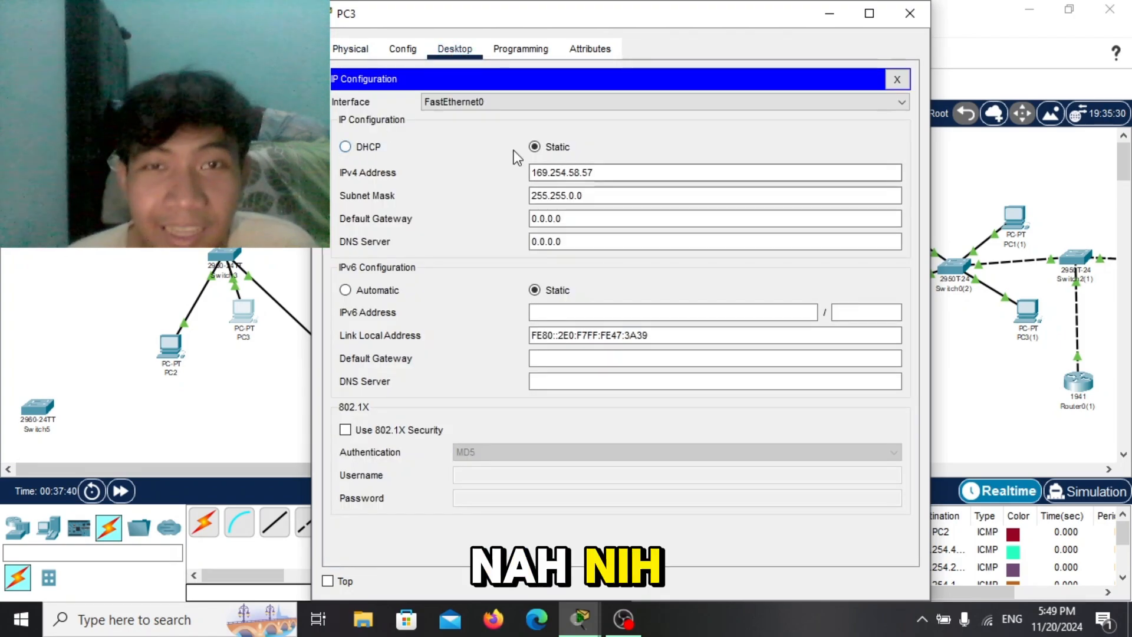
left_click(346, 147)
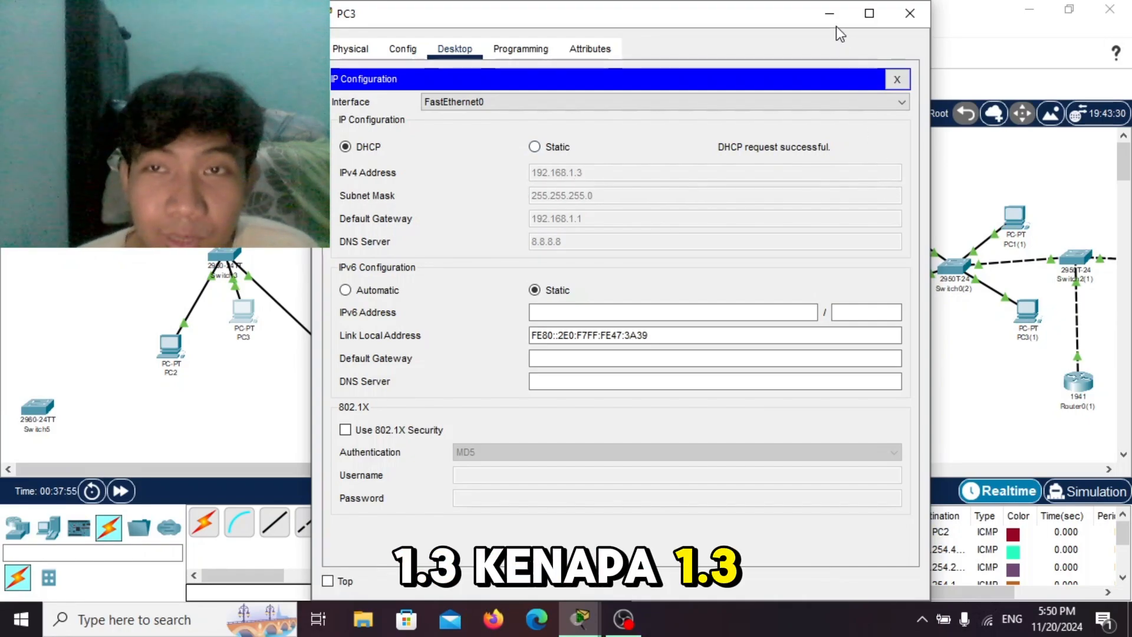
left_click(910, 13)
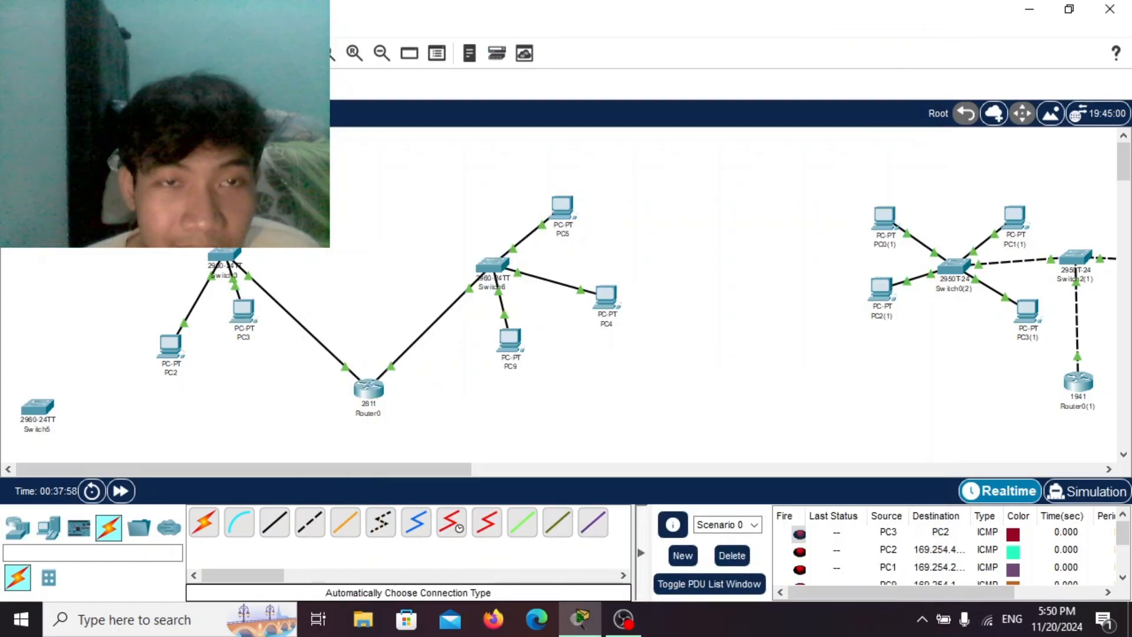
Set PC1's IPv4 configuration to DHCP and close its window
left_click(277, 203)
left_click(454, 80)
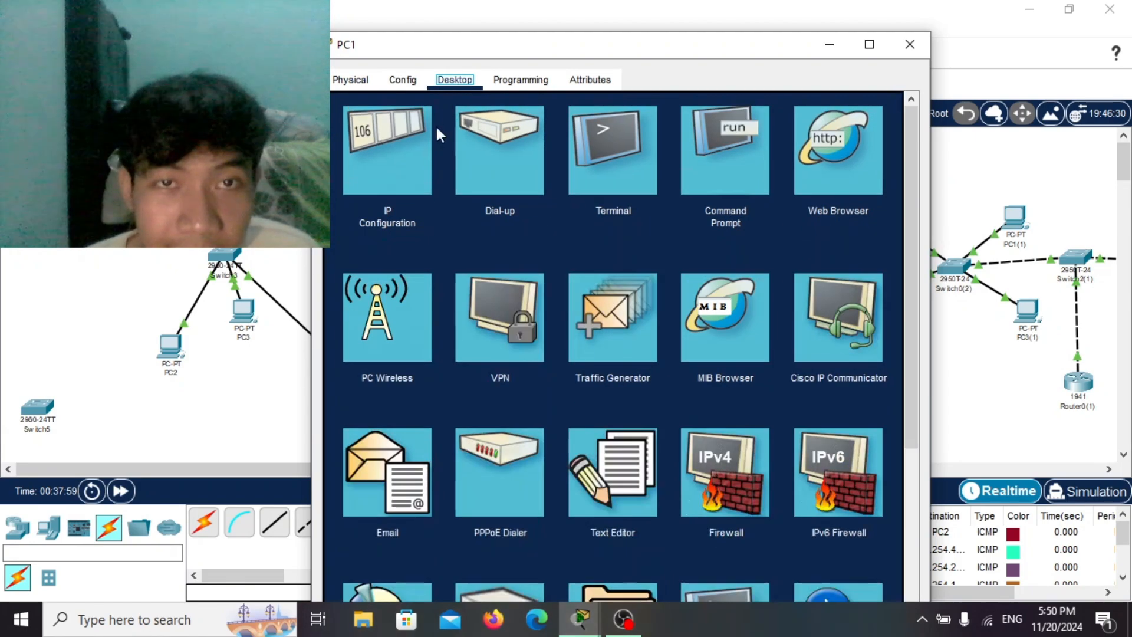
left_click(389, 152)
left_click(346, 177)
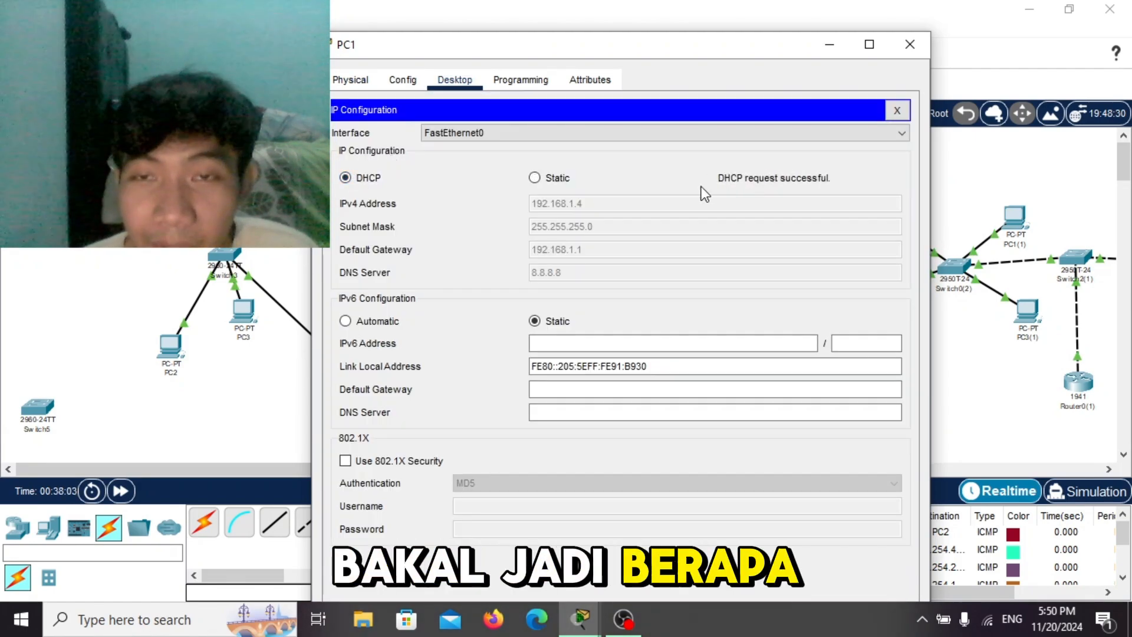
left_click(908, 46)
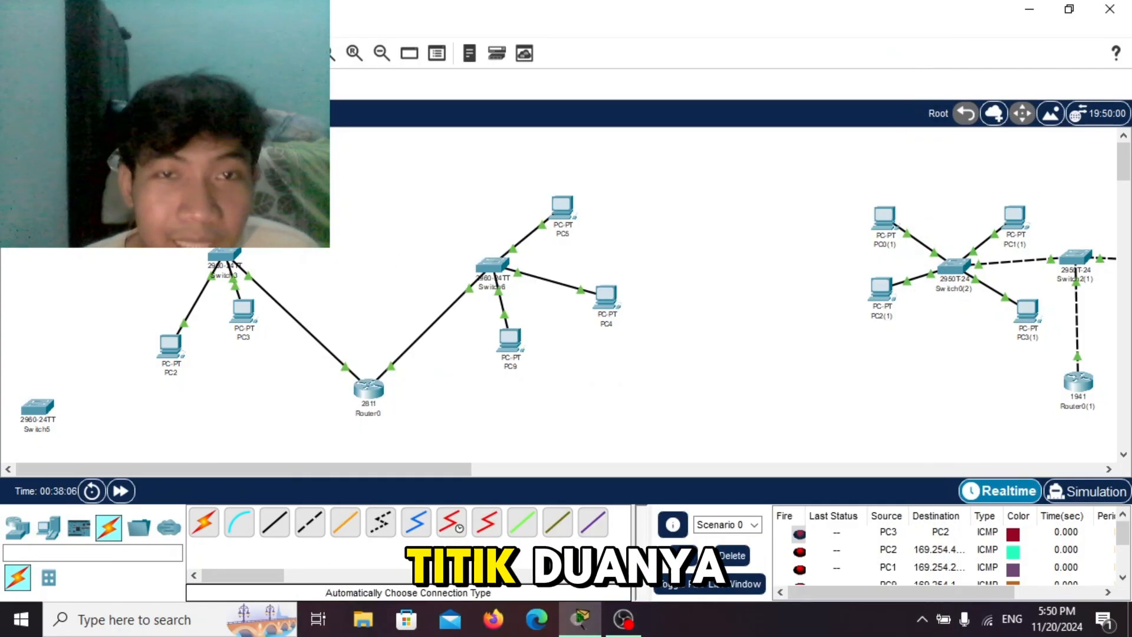
Examine the IPv4 address, gateway and DNS server that PC0 received through DHCP
left_click(236, 183)
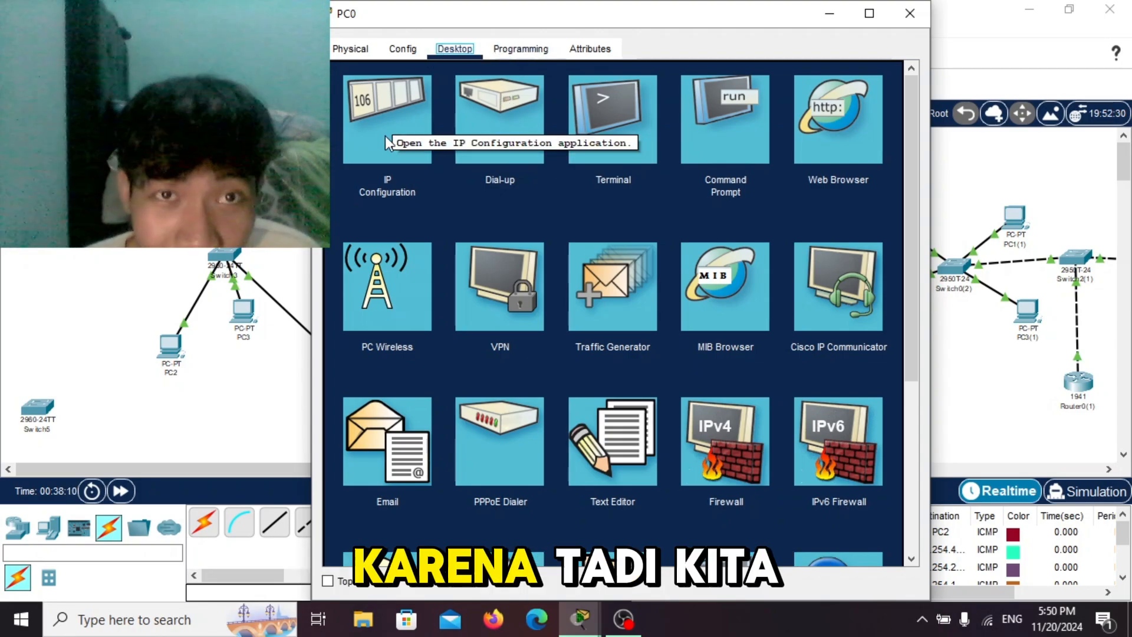
left_click(380, 119)
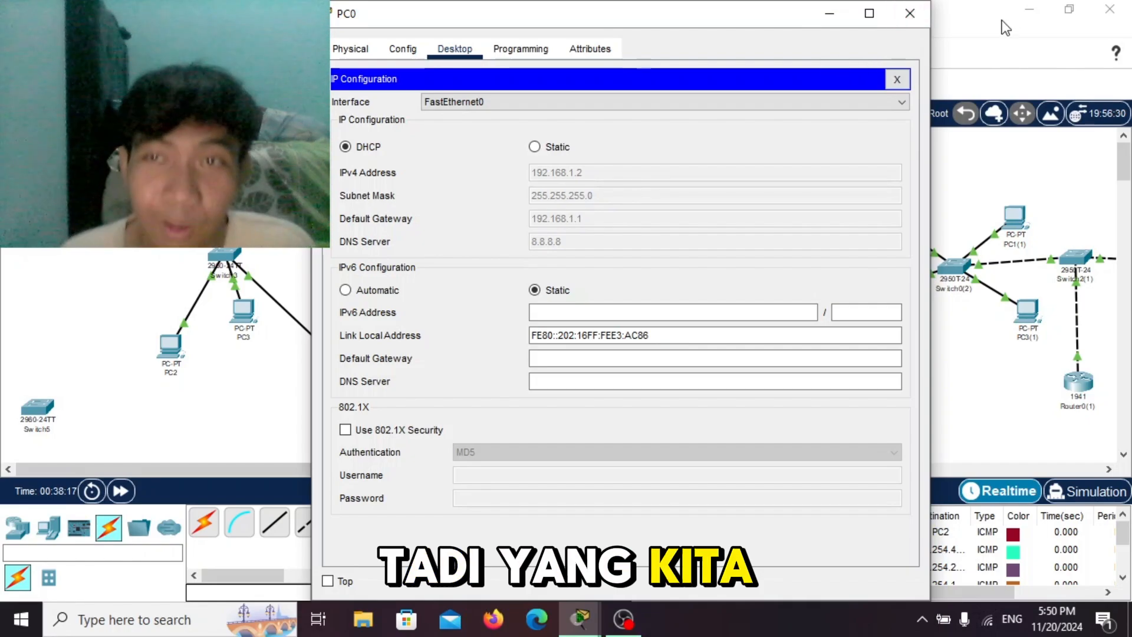
left_click(913, 16)
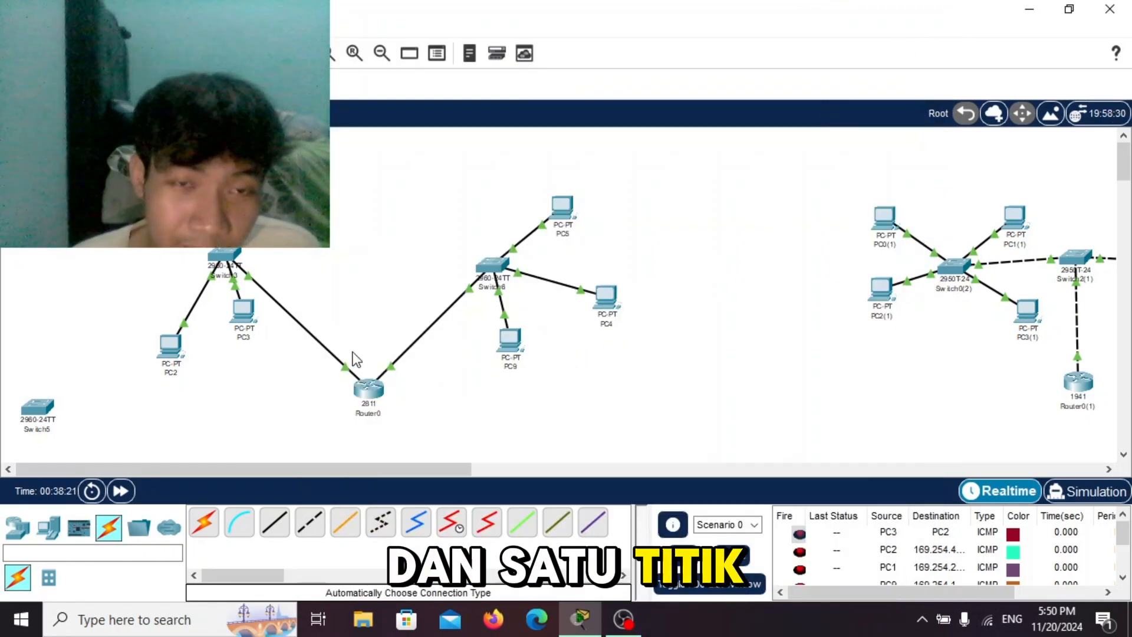
Test DHCP on PC0(1) in the 1941 router's network by switching its IP configuration to Static and back to DHCP
left_click_drag(306, 361, 665, 475)
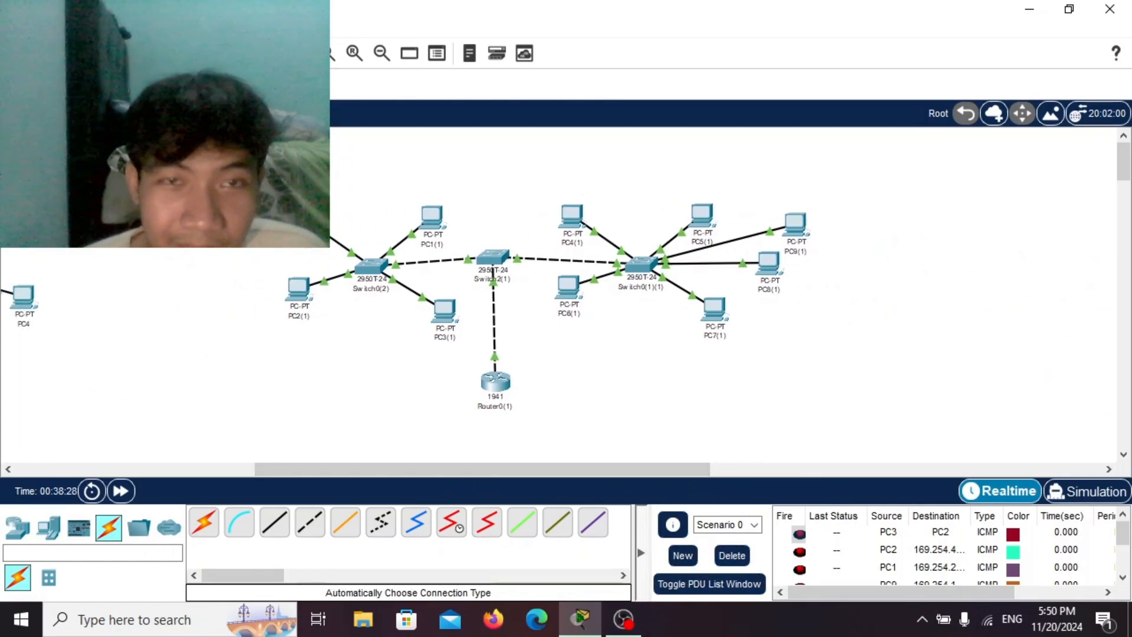
left_click(302, 218)
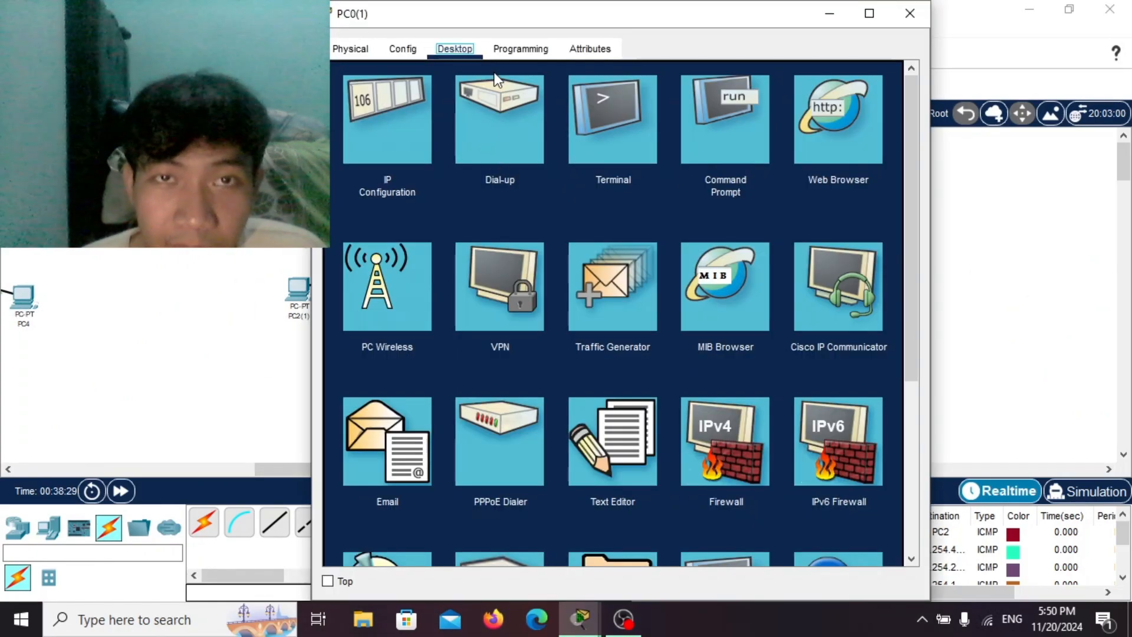
left_click(400, 117)
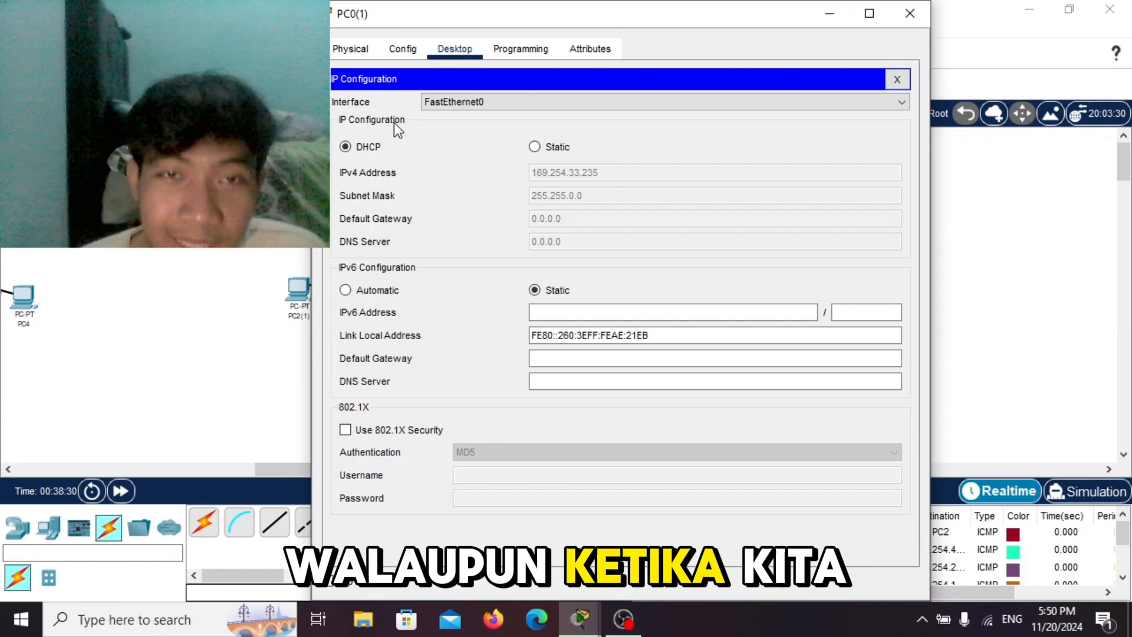
left_click(542, 147)
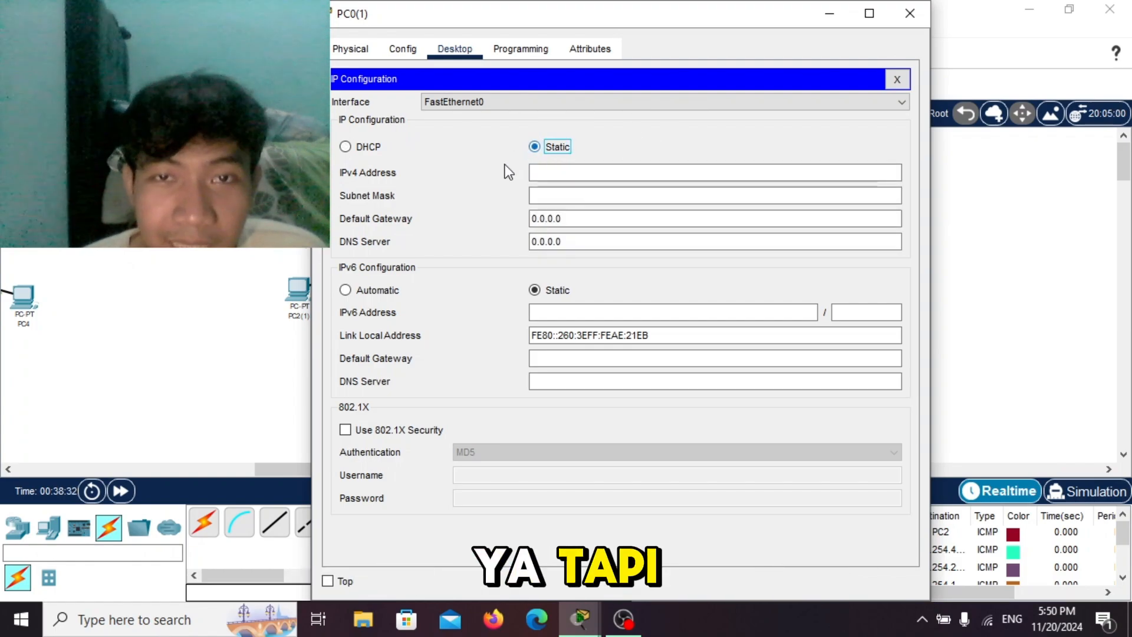
left_click(365, 148)
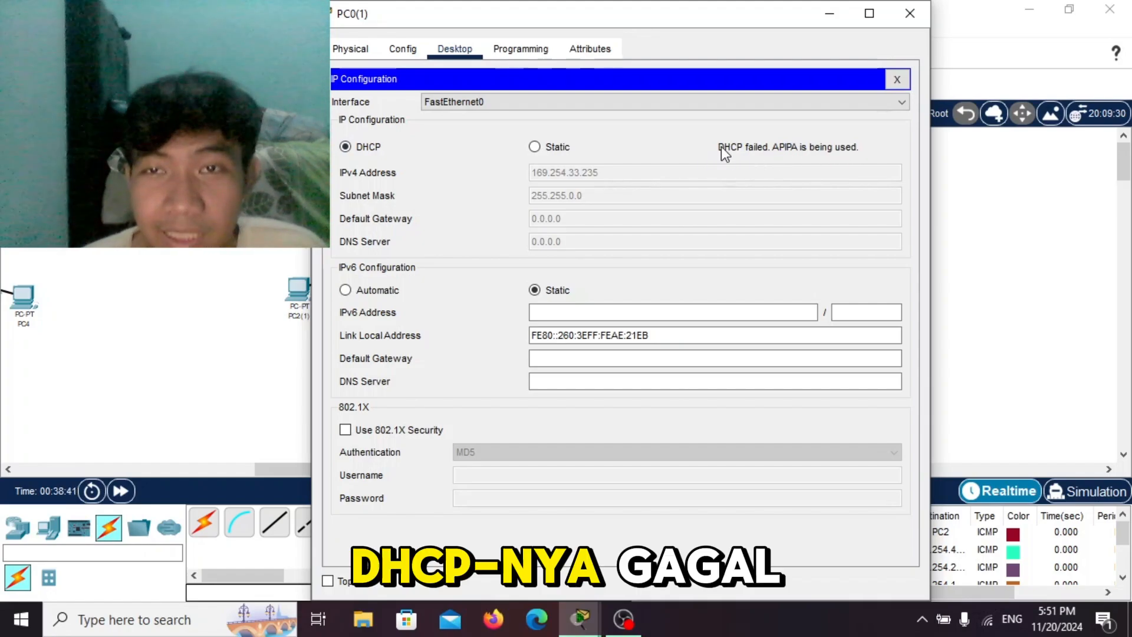
left_click(910, 13)
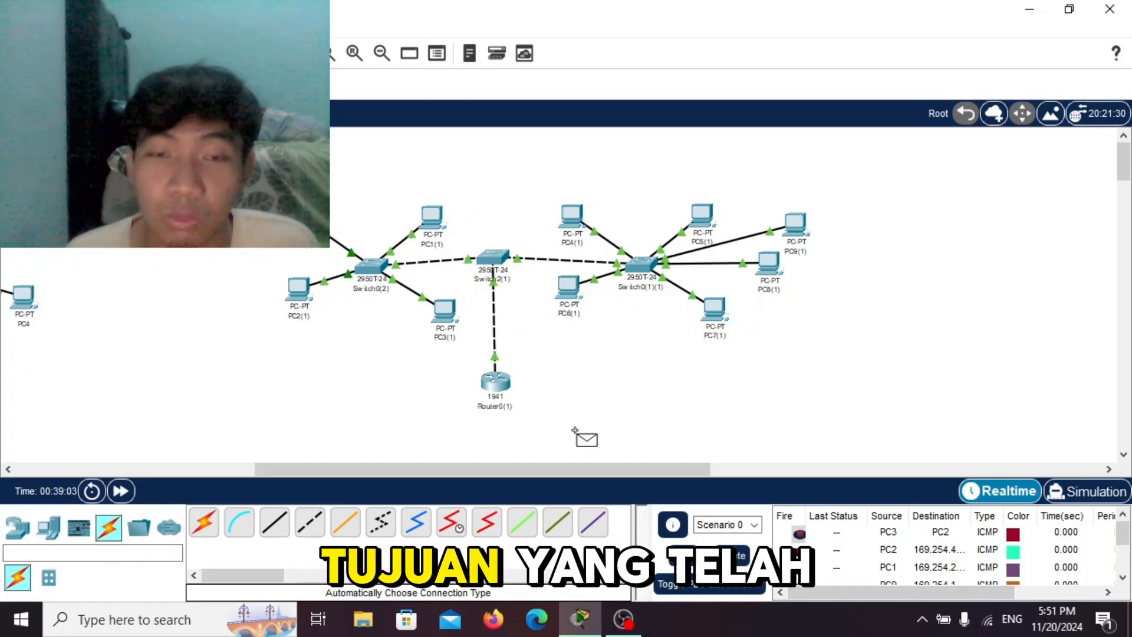
Send simple PDUs from PC0 to PC9 and from PC1 to PC9, and check their status in the PDU list
left_click_drag(572, 468, 292, 472)
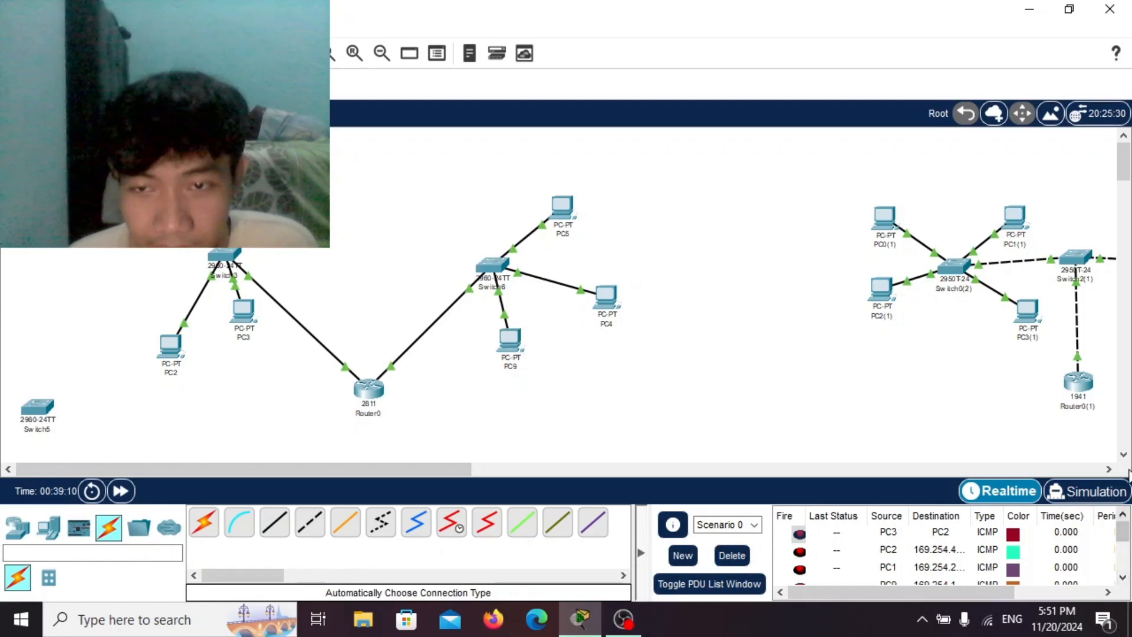
scroll(959, 548, "down", 2)
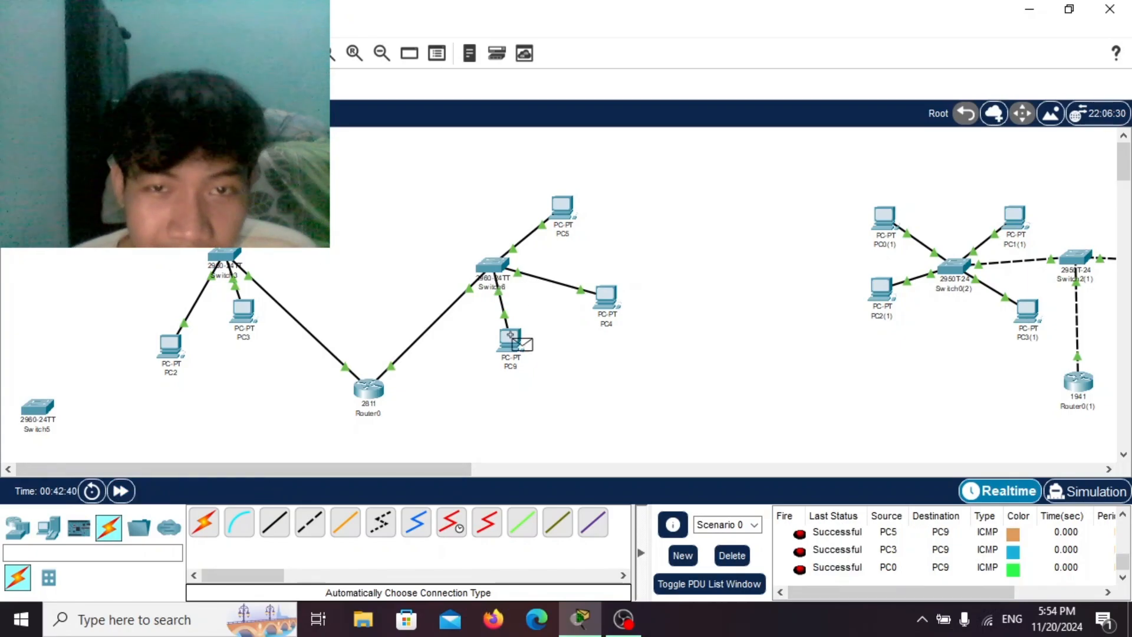
left_click(513, 348)
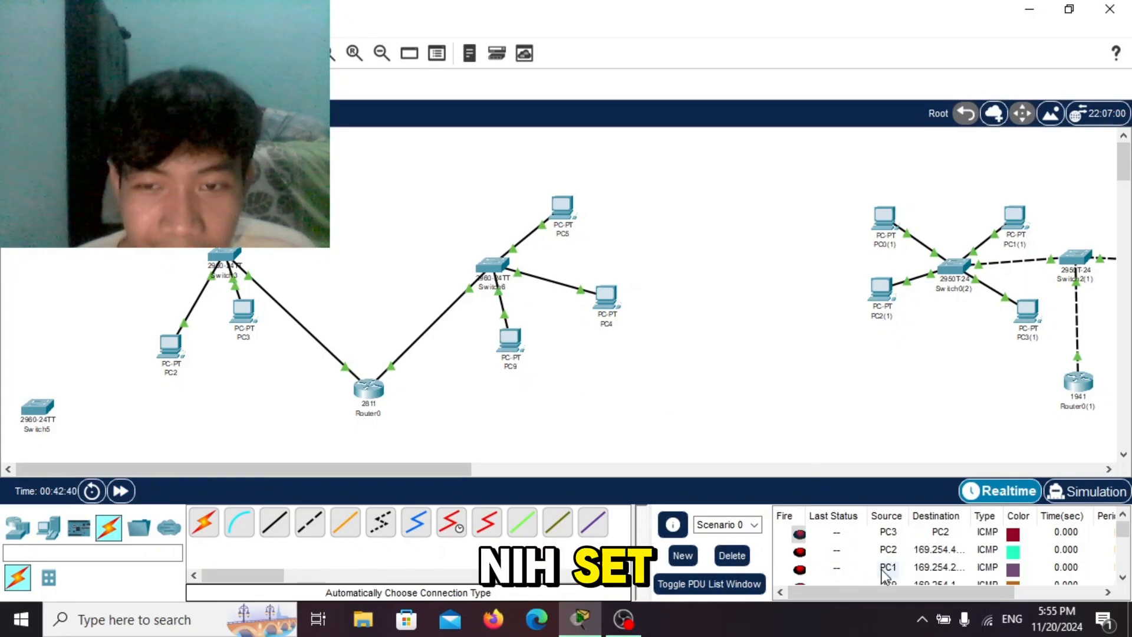
scroll(850, 556, "down", 5)
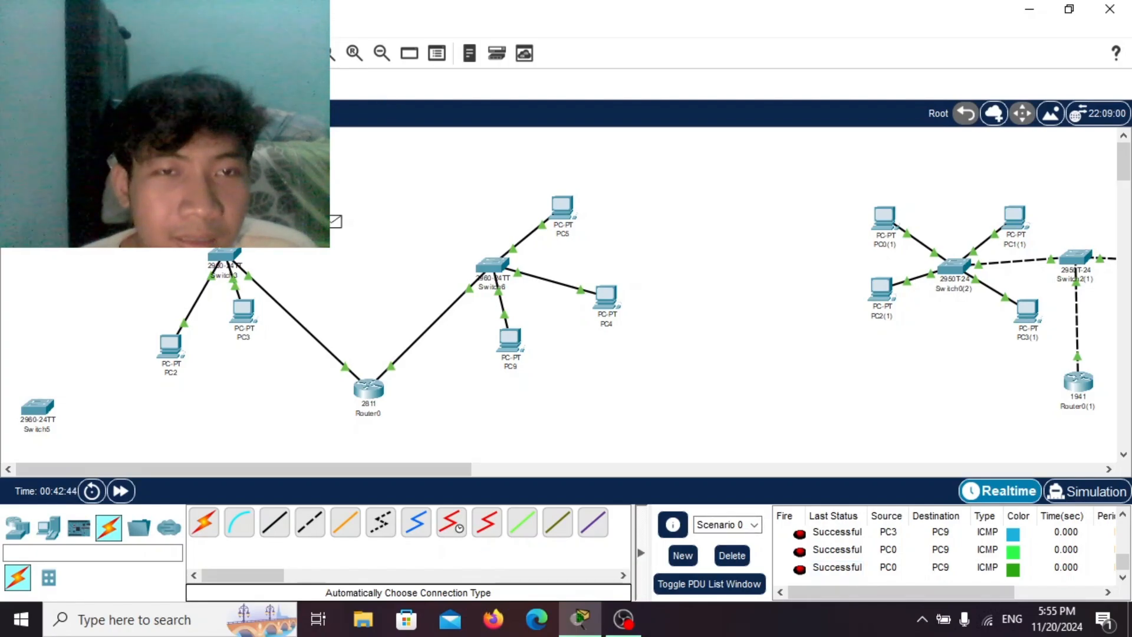
left_click(505, 347)
scroll(865, 549, "down", 3)
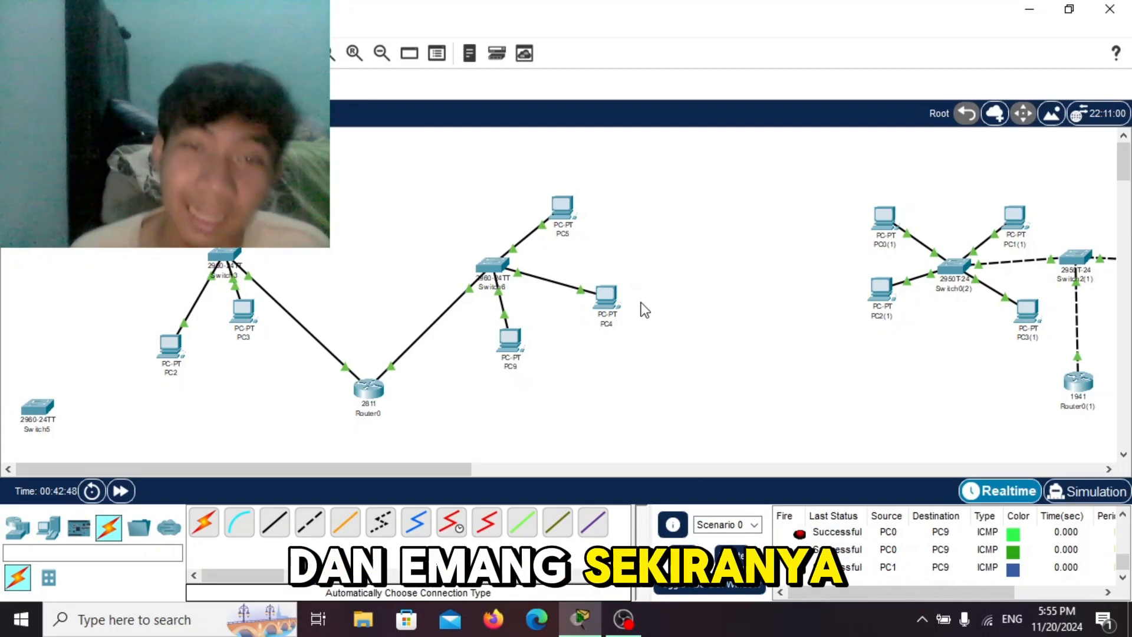
left_click_drag(118, 145, 687, 434)
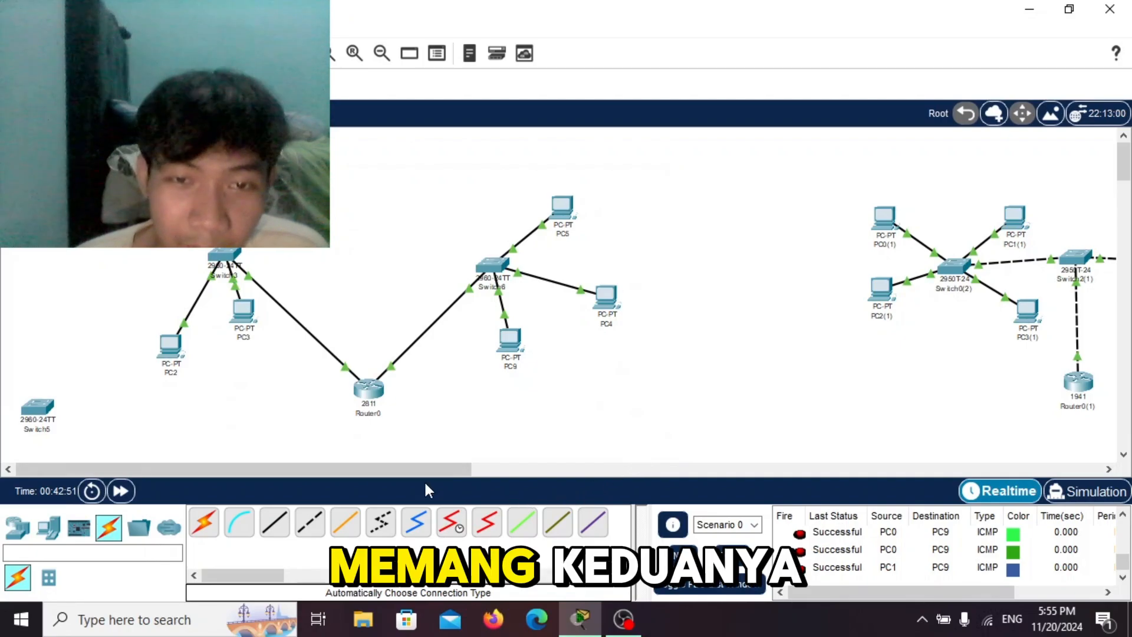
left_click_drag(422, 471, 616, 476)
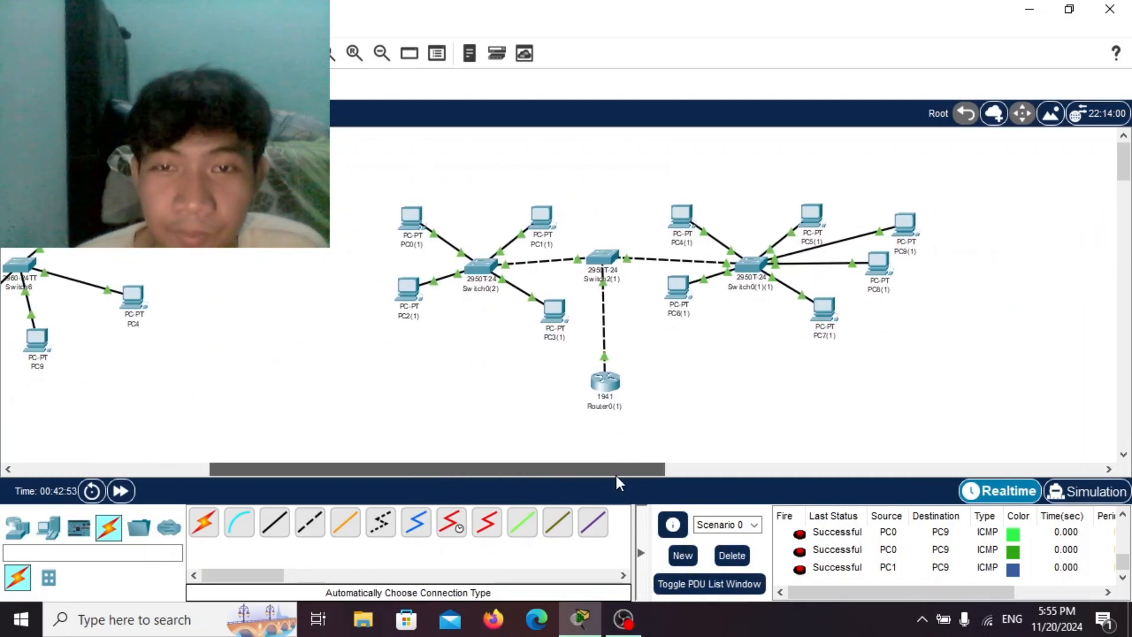
left_click_drag(355, 162, 981, 446)
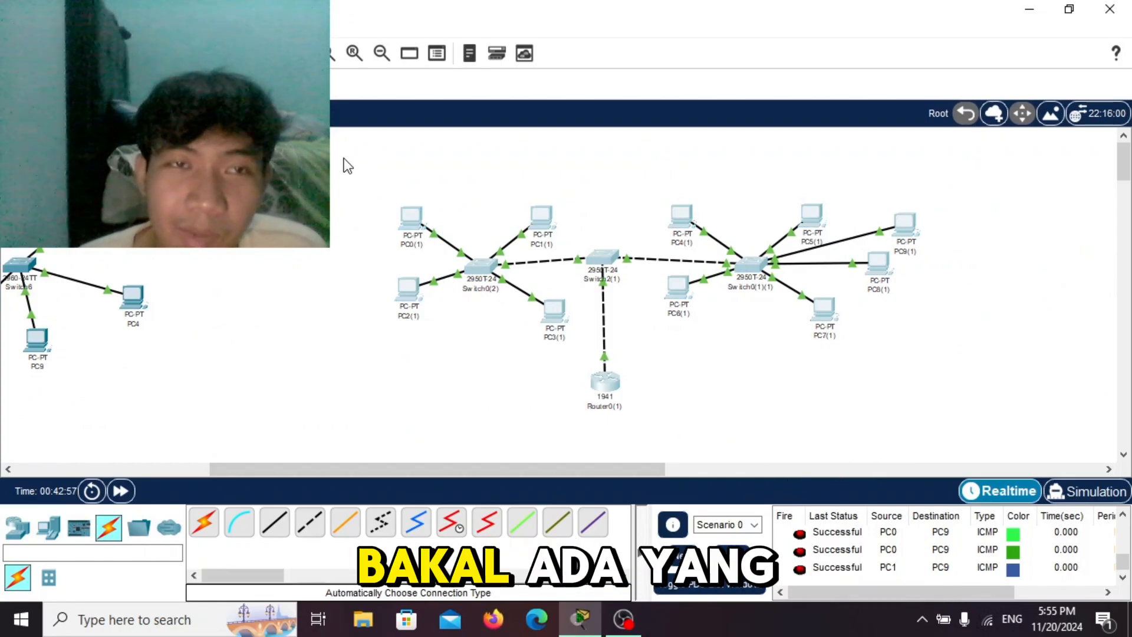
left_click_drag(342, 157, 963, 430)
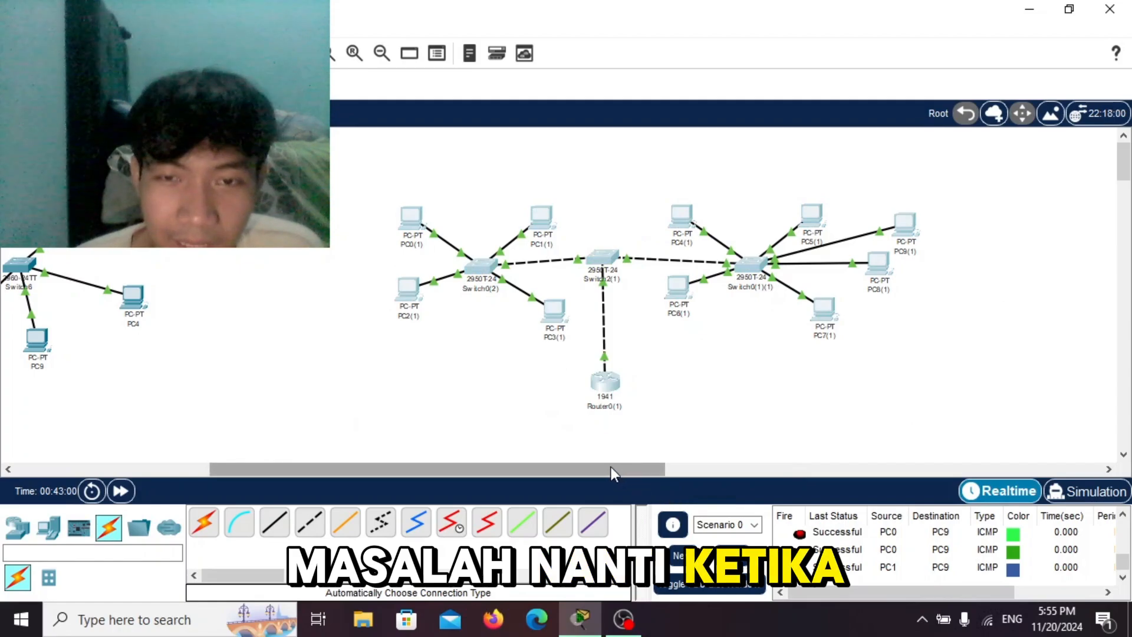
left_click_drag(611, 467, 402, 459)
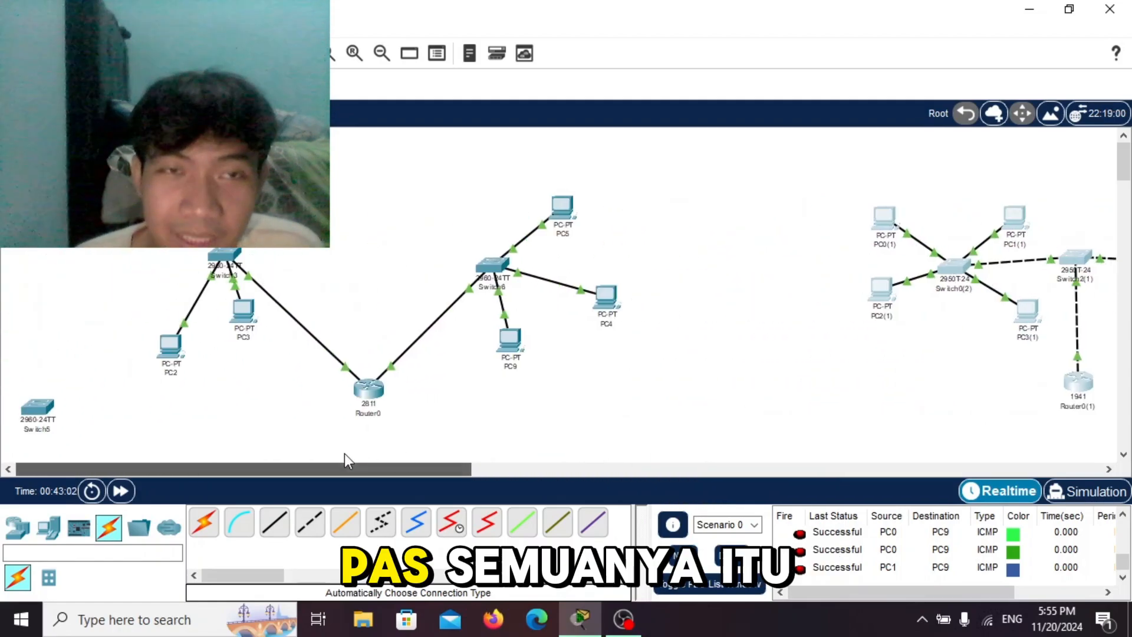
left_click_drag(114, 152, 652, 436)
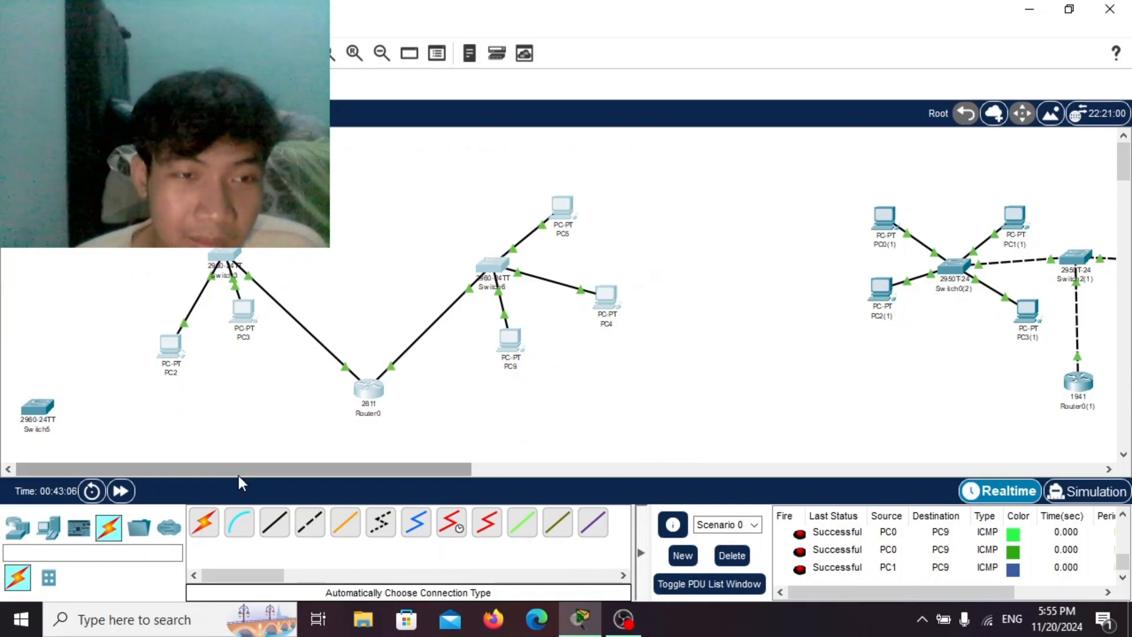
mouse_move(238, 475)
left_mouse_down()
mouse_move(354, 479)
mouse_move(254, 496)
mouse_move(235, 475)
left_mouse_up()
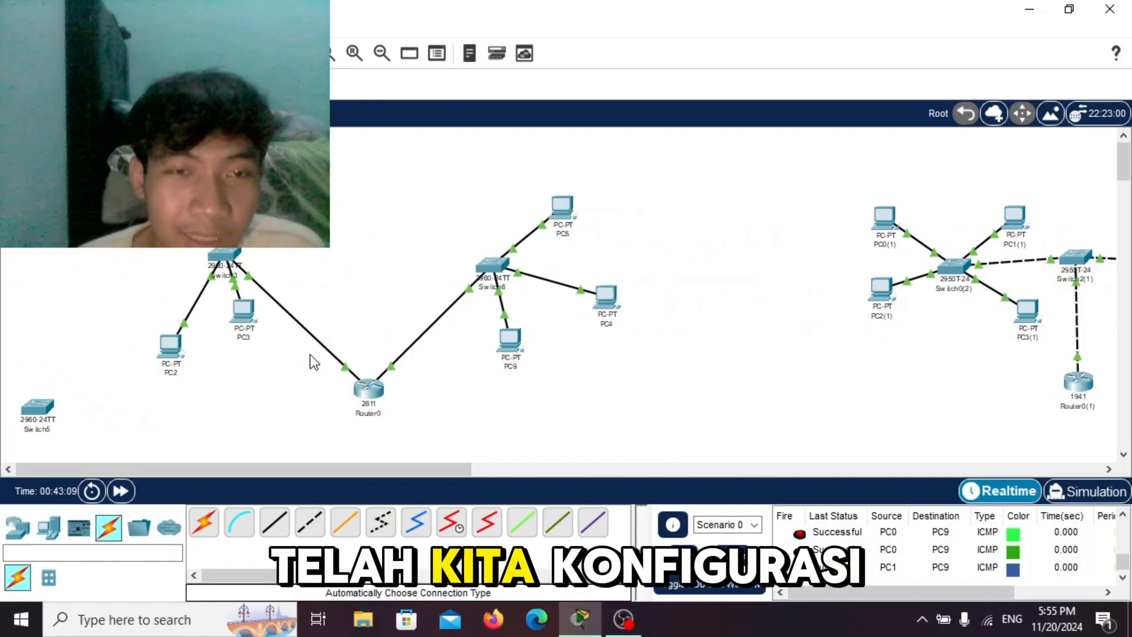
left_click_drag(310, 355, 428, 432)
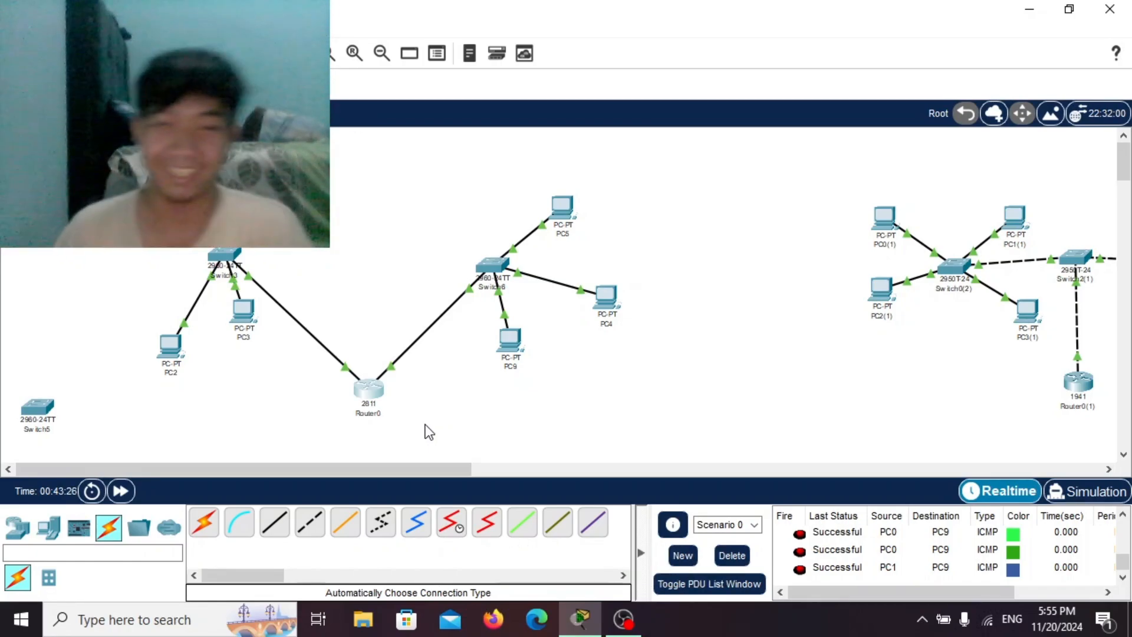
mouse_move(615, 623)
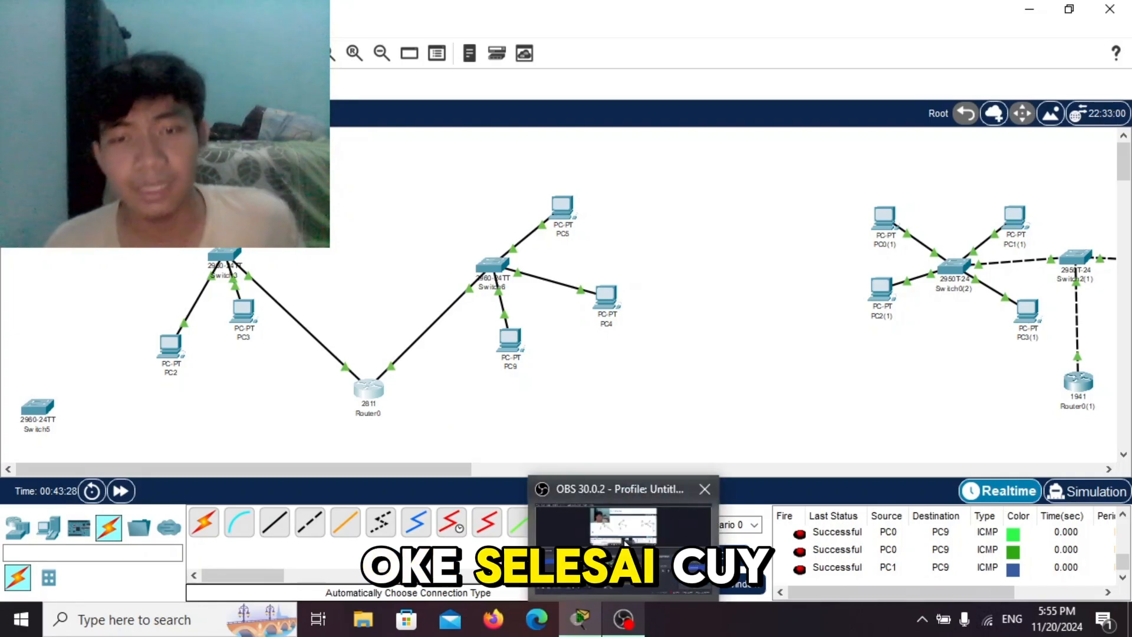
left_click(631, 526)
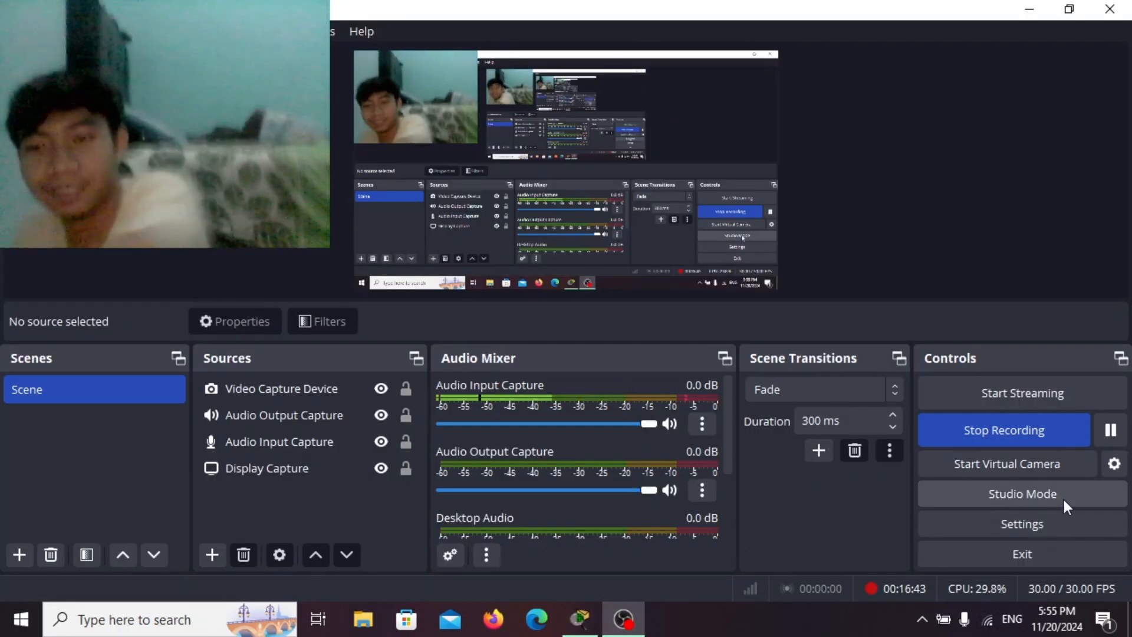